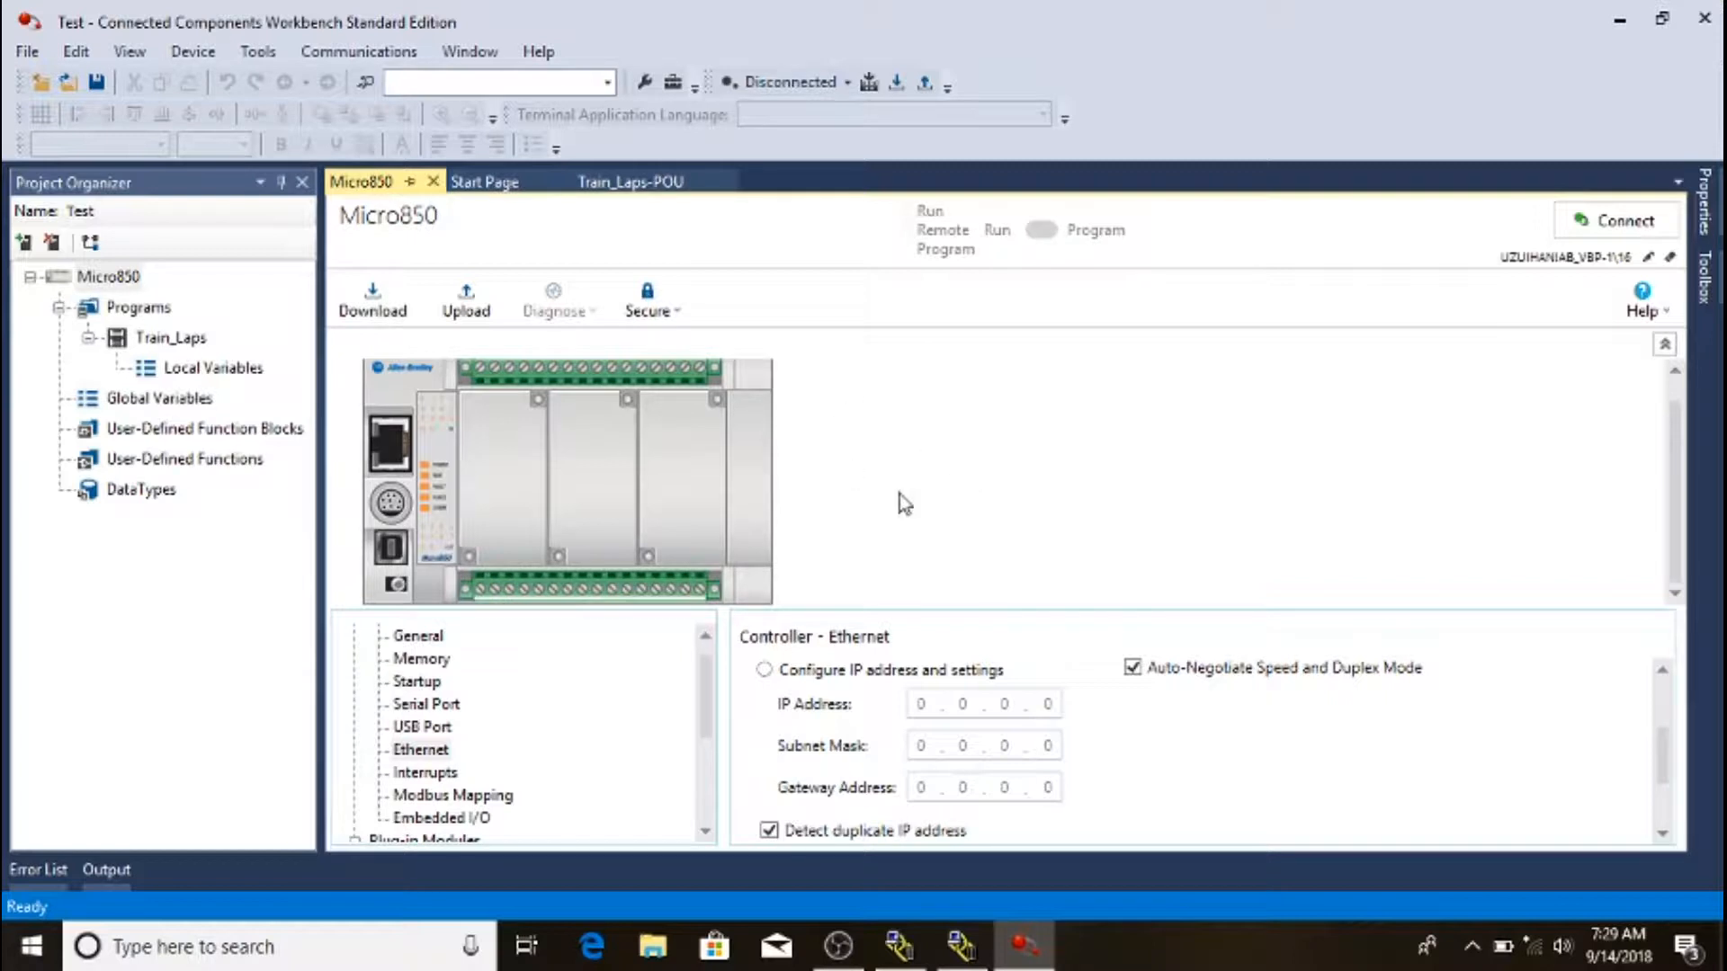
- Open the Micro850 controller's Ethernet settings and examine the IP address, port and duplicate address detection options
{"action": "mouse_move", "coordinate": [895, 470]}
{"action": "scroll", "coordinate": [527, 799], "scroll_direction": "up", "scroll_amount": 1}
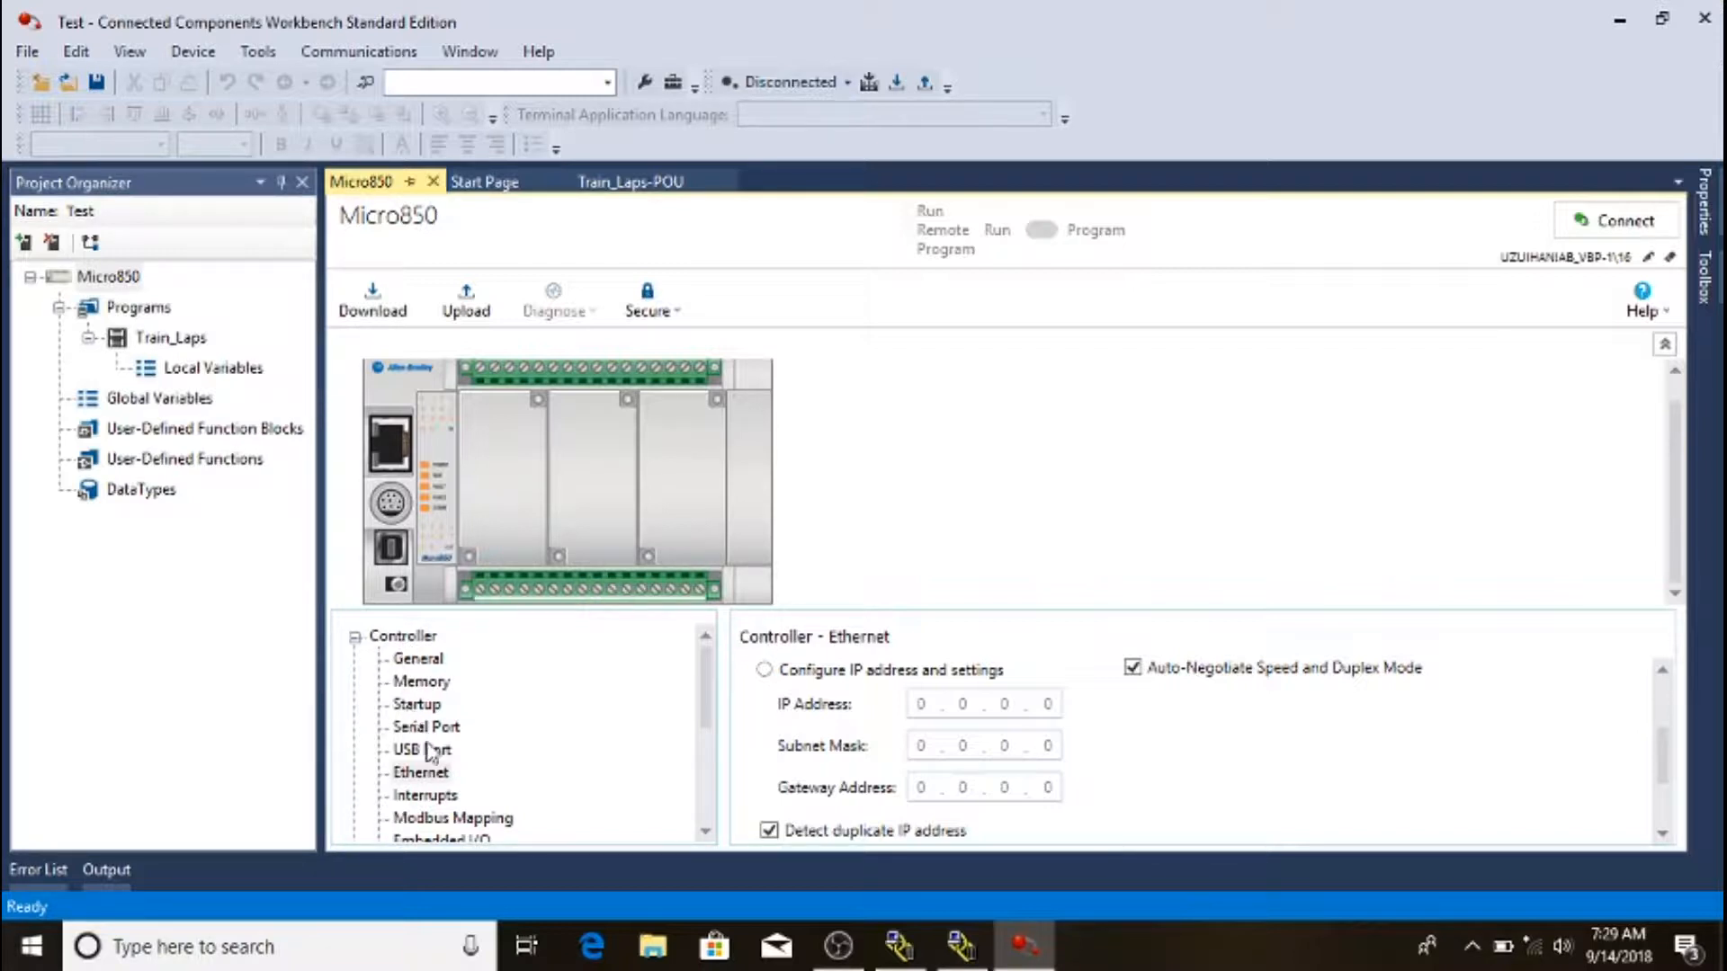
{"action": "left_click", "coordinate": [423, 773]}
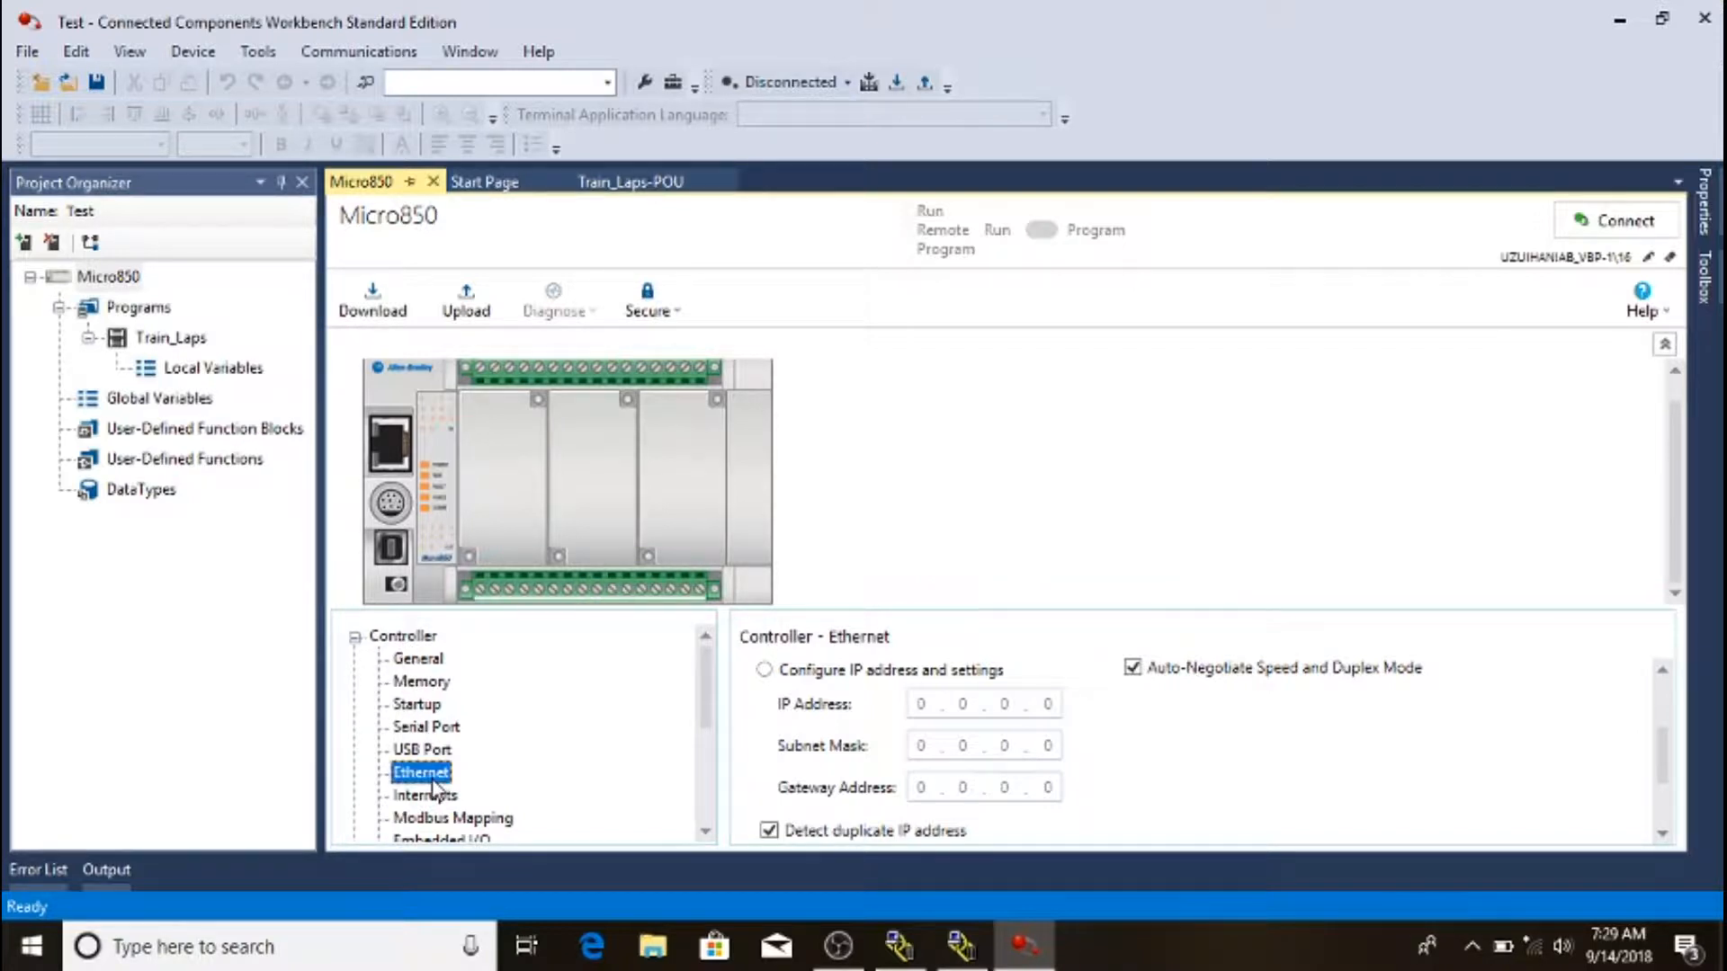
{"action": "scroll", "coordinate": [1051, 744], "scroll_direction": "up", "scroll_amount": 3}
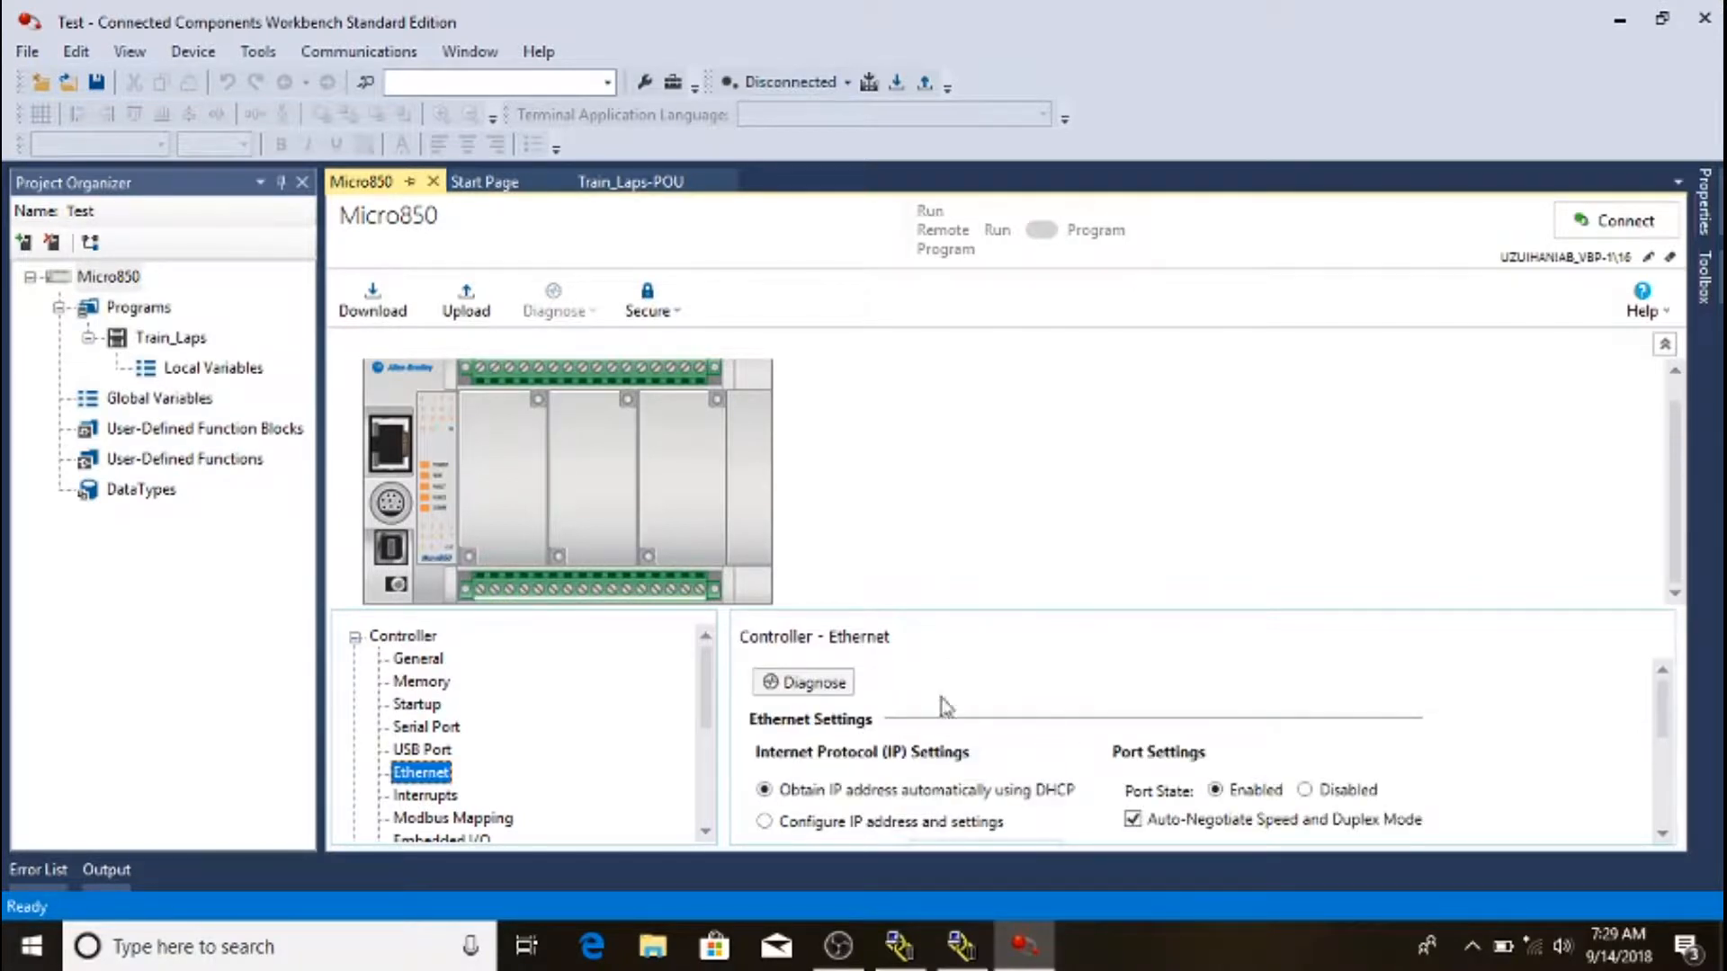
{"action": "scroll", "coordinate": [922, 730], "scroll_direction": "down", "scroll_amount": 3}
{"action": "scroll", "coordinate": [922, 730], "scroll_direction": "up", "scroll_amount": 3}
{"action": "scroll", "coordinate": [1046, 750], "scroll_direction": "down", "scroll_amount": 1}
{"action": "scroll", "coordinate": [844, 802], "scroll_direction": "down", "scroll_amount": 3}
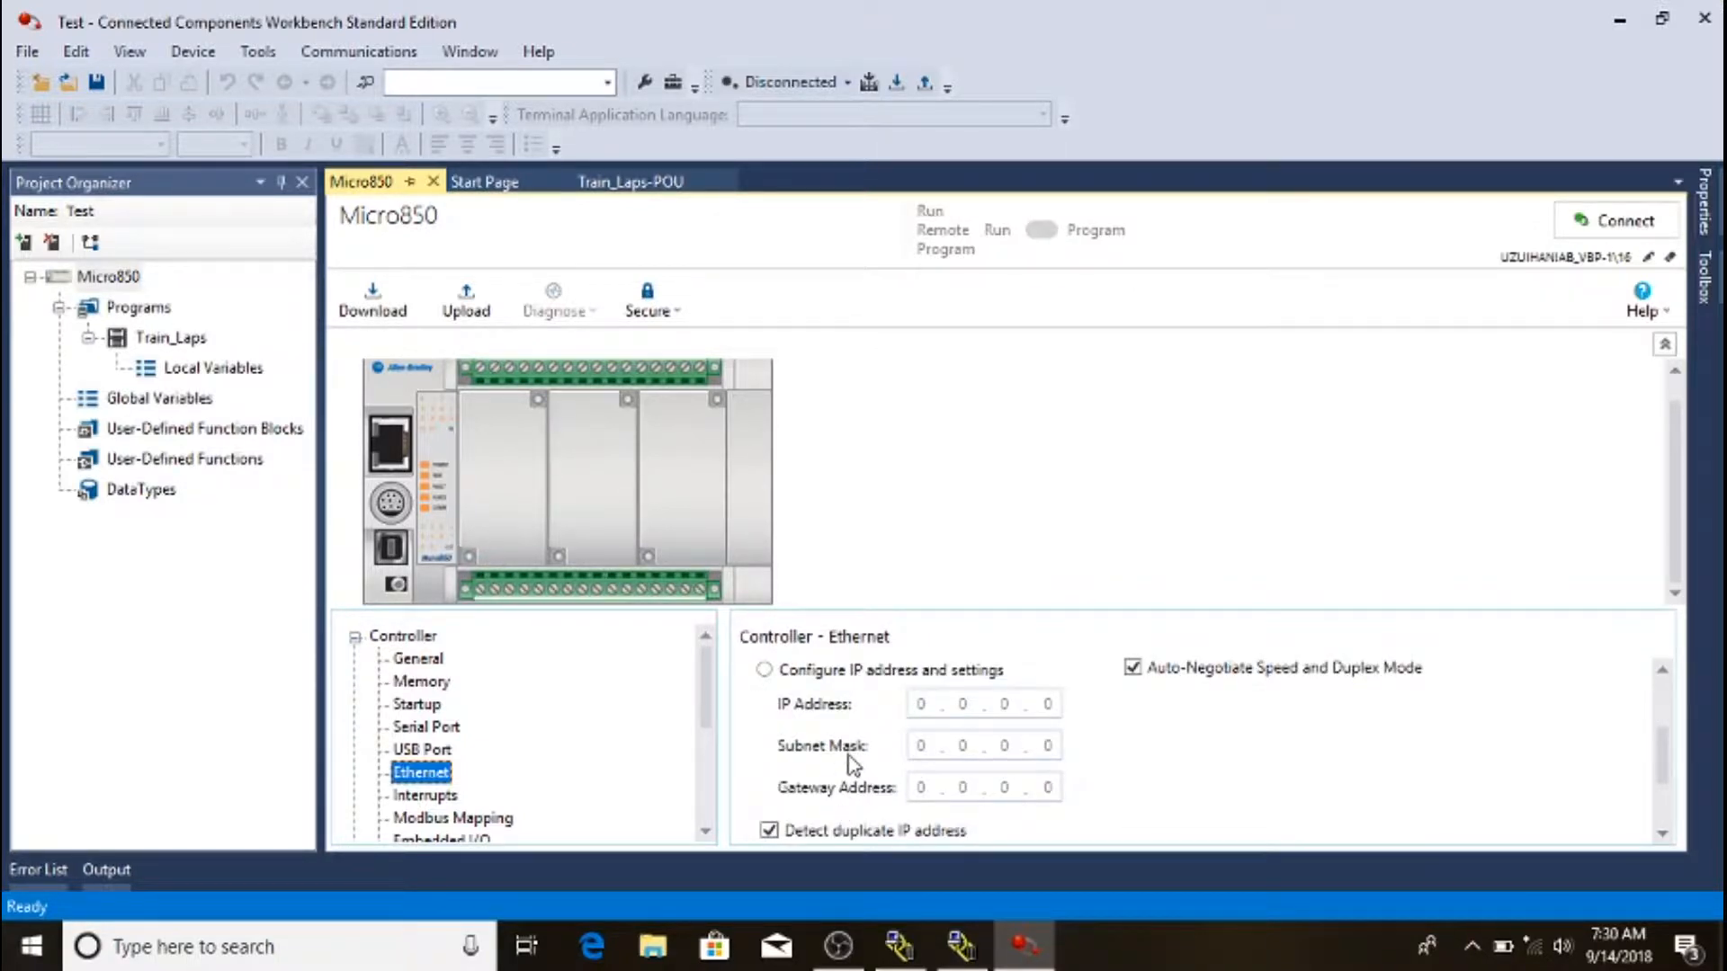
{"action": "scroll", "coordinate": [851, 764], "scroll_direction": "up", "scroll_amount": 3}
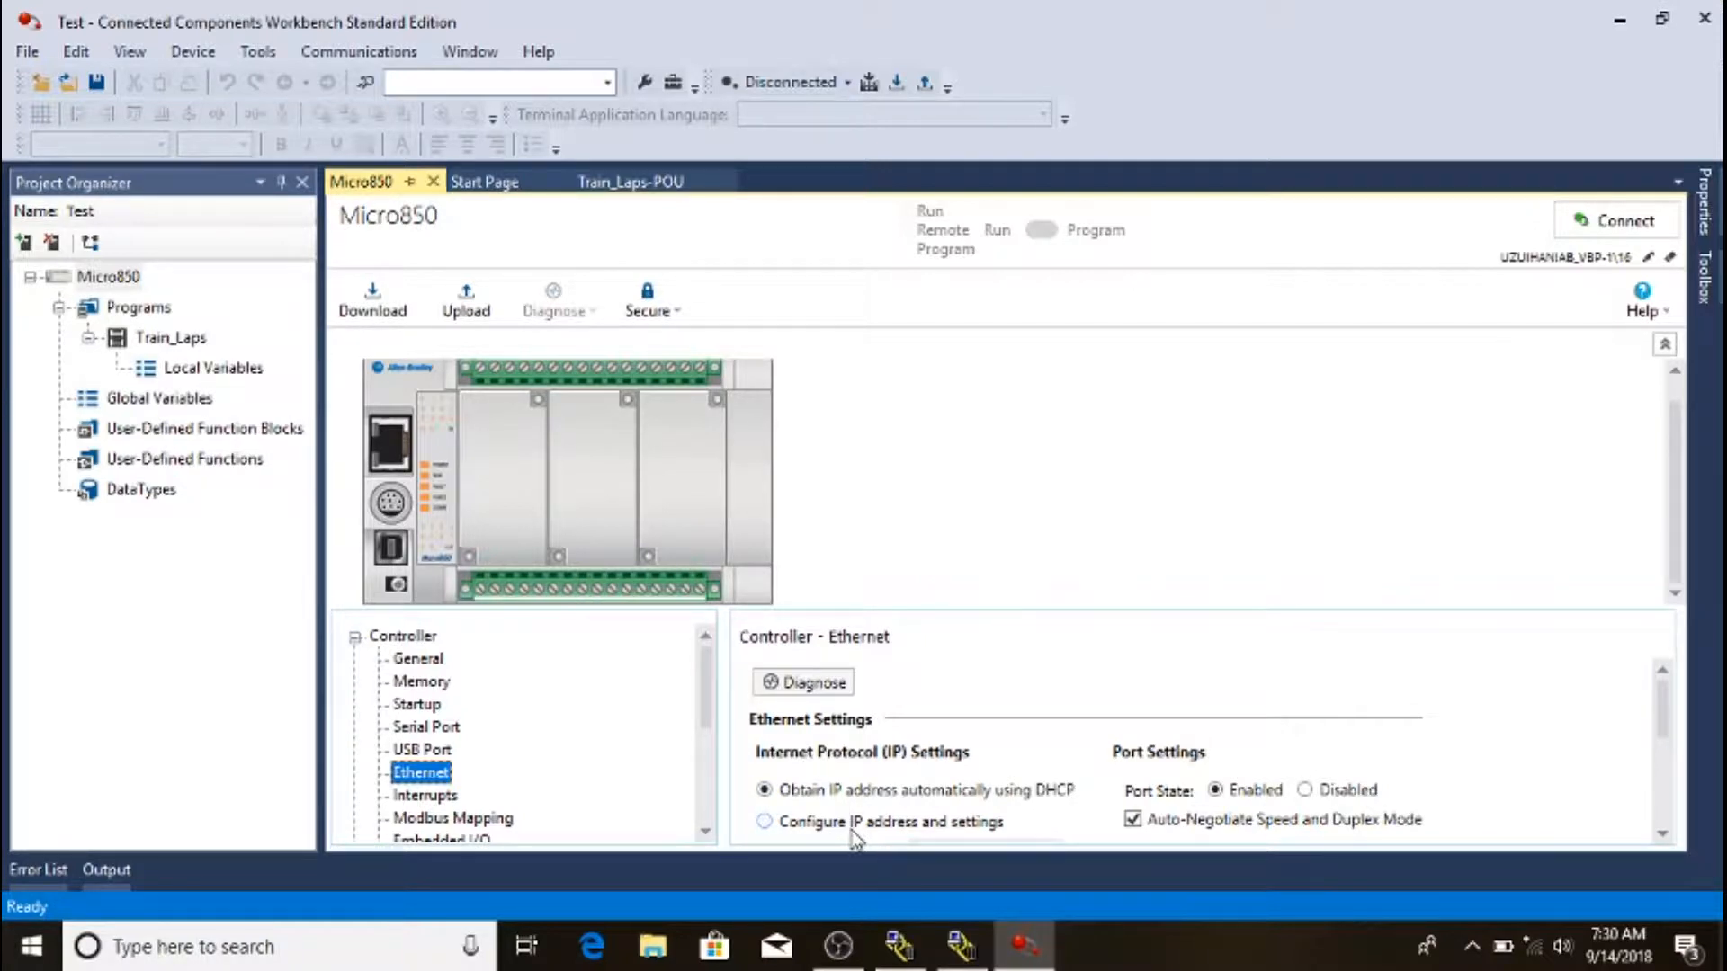
- Switch the controller's Ethernet settings to Configure IP address and settings, and set the IP address to 192.168.1.3
{"action": "left_click", "coordinate": [852, 832]}
{"action": "scroll", "coordinate": [880, 821], "scroll_direction": "down", "scroll_amount": 2}
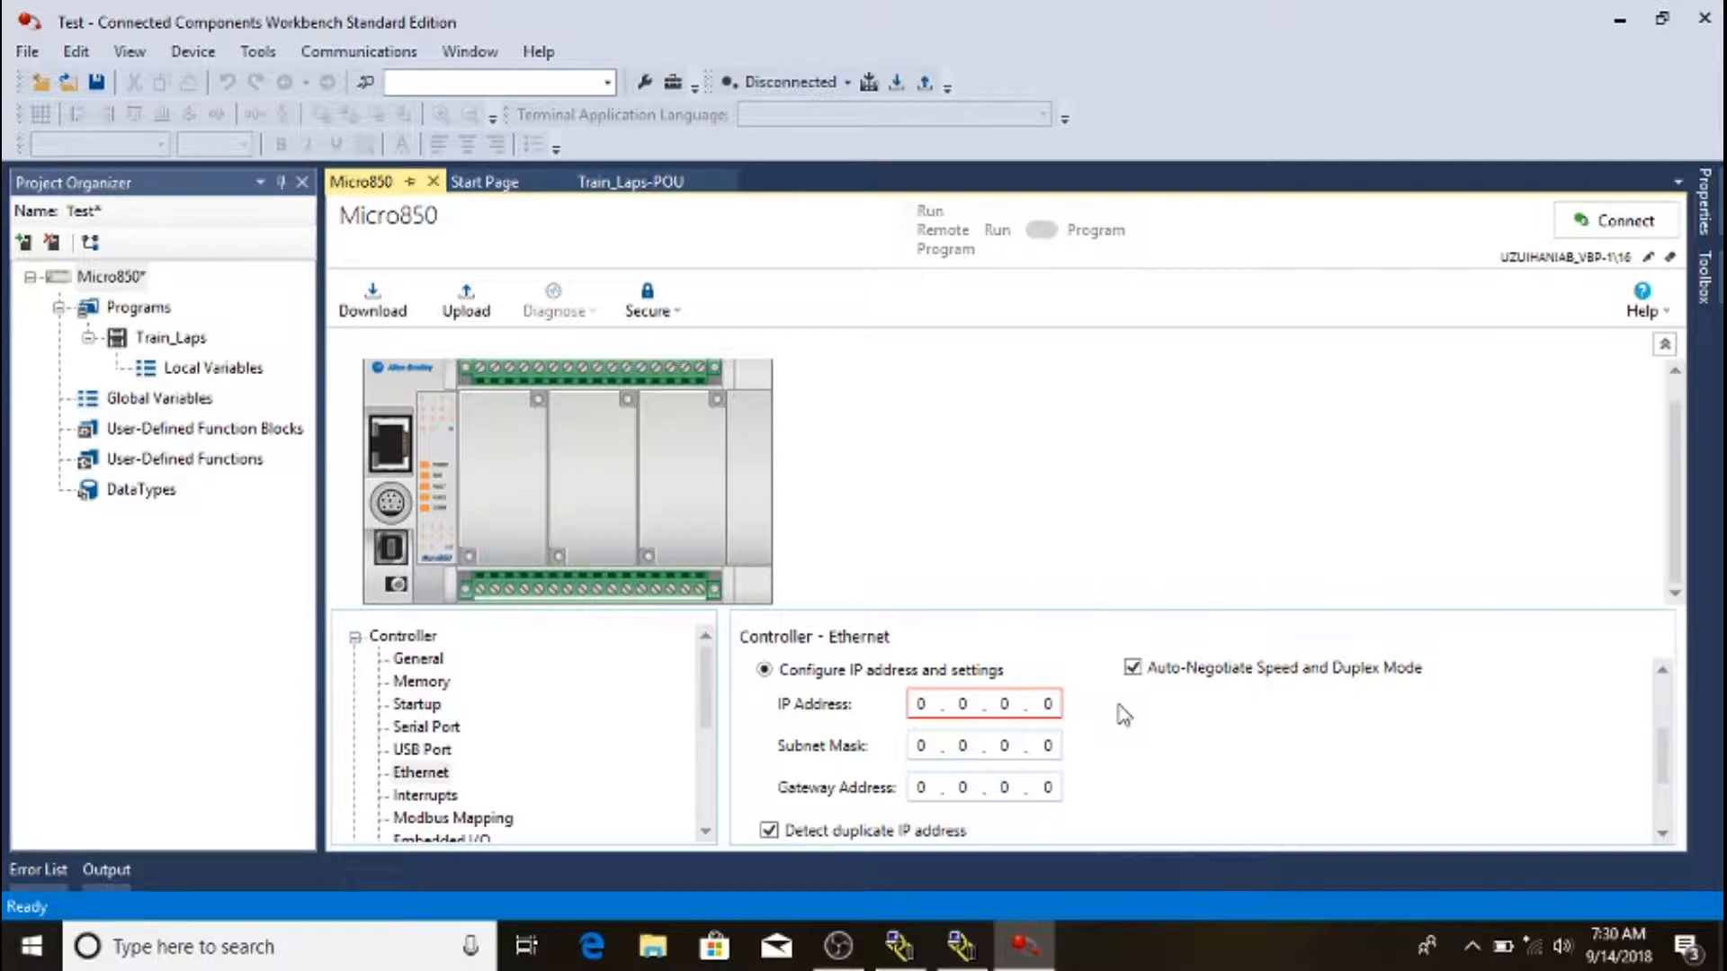
{"action": "scroll", "coordinate": [1152, 697], "scroll_direction": "up", "scroll_amount": 3}
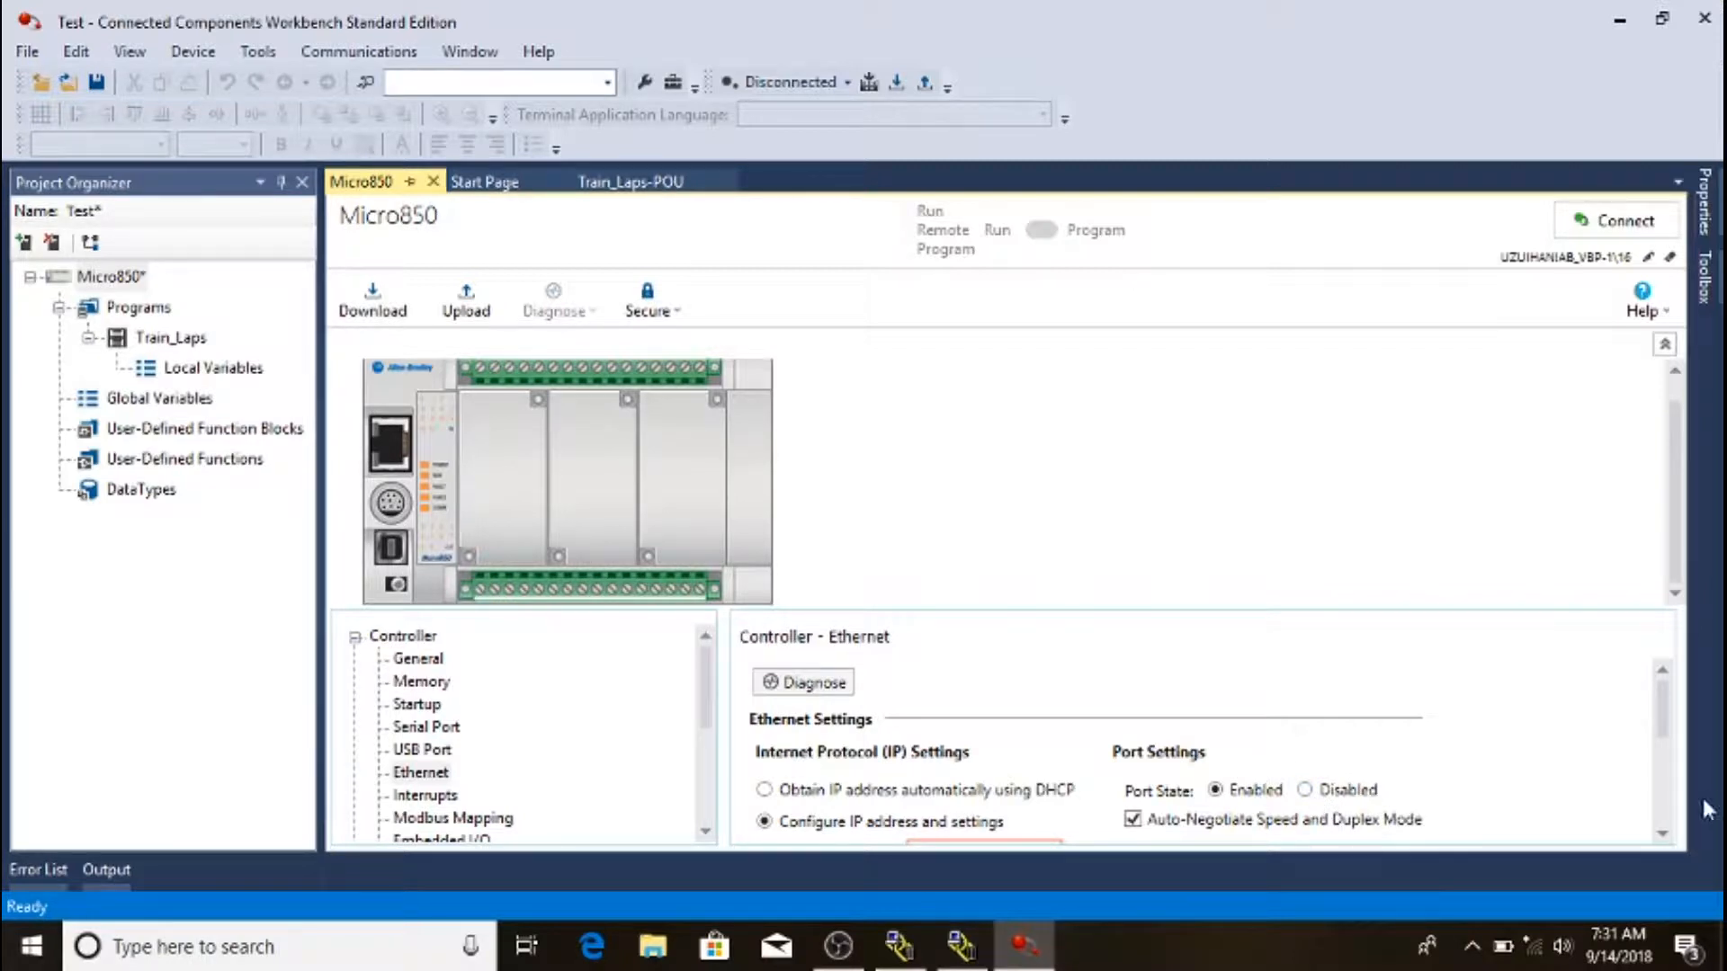
{"action": "left_click_drag", "start_coordinate": [1665, 728], "coordinate": [1666, 771]}
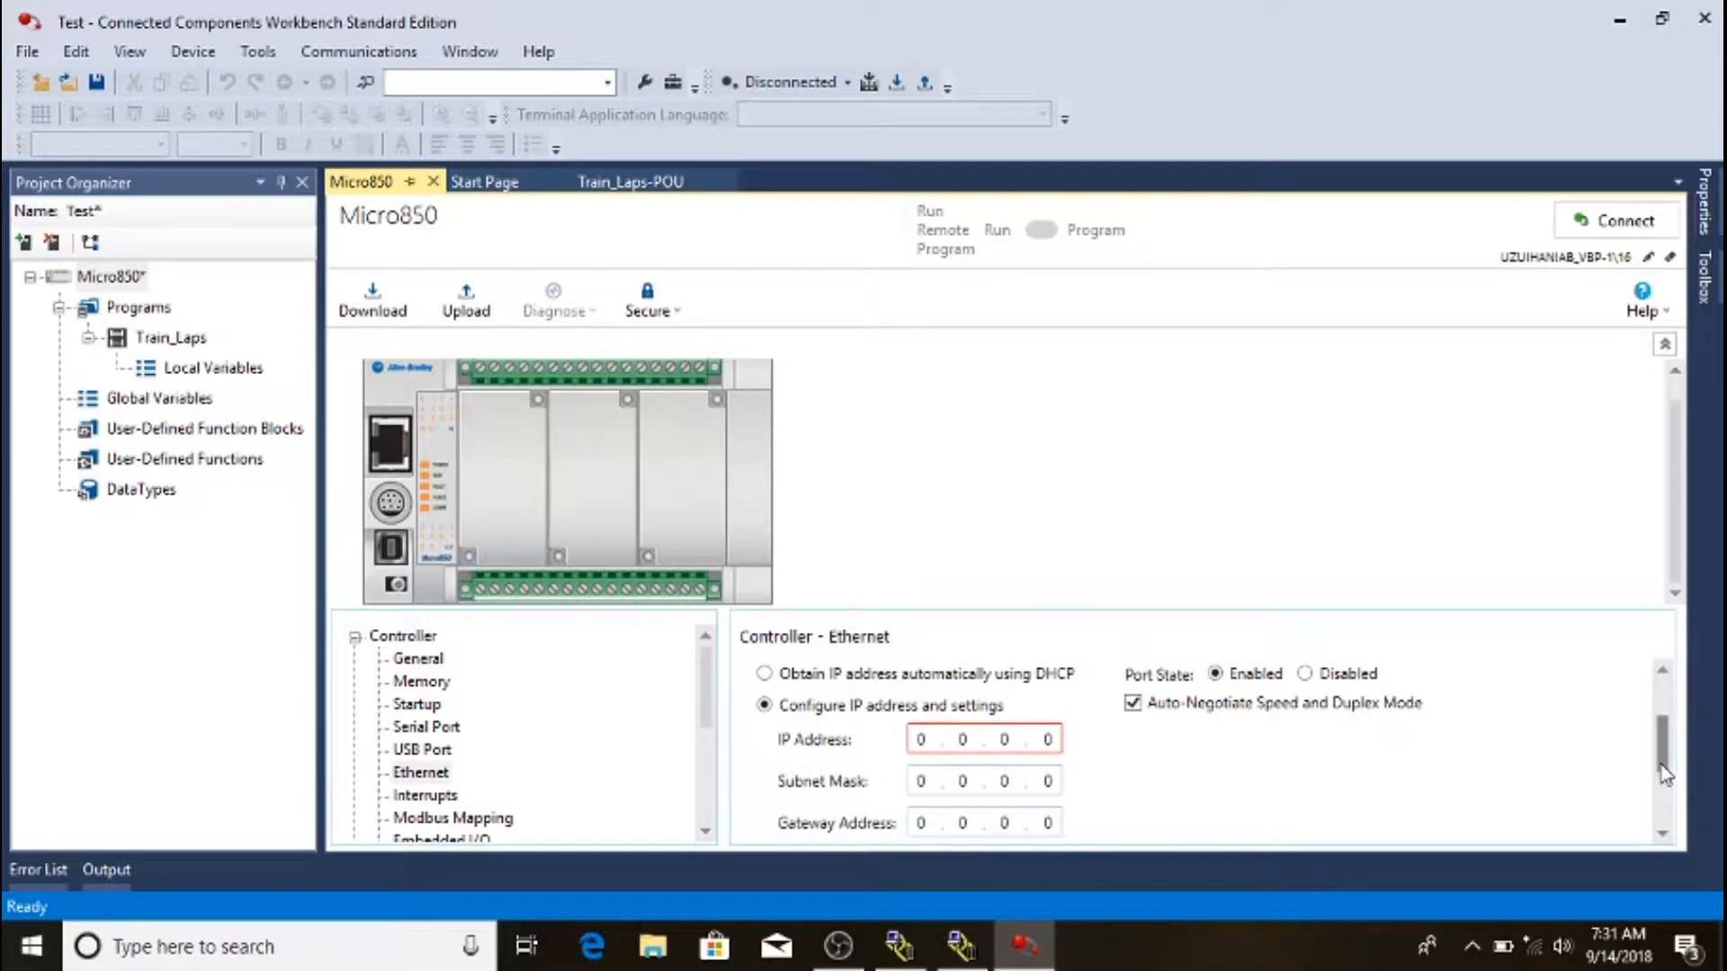
{"action": "left_click_drag", "start_coordinate": [1664, 774], "coordinate": [1610, 796]}
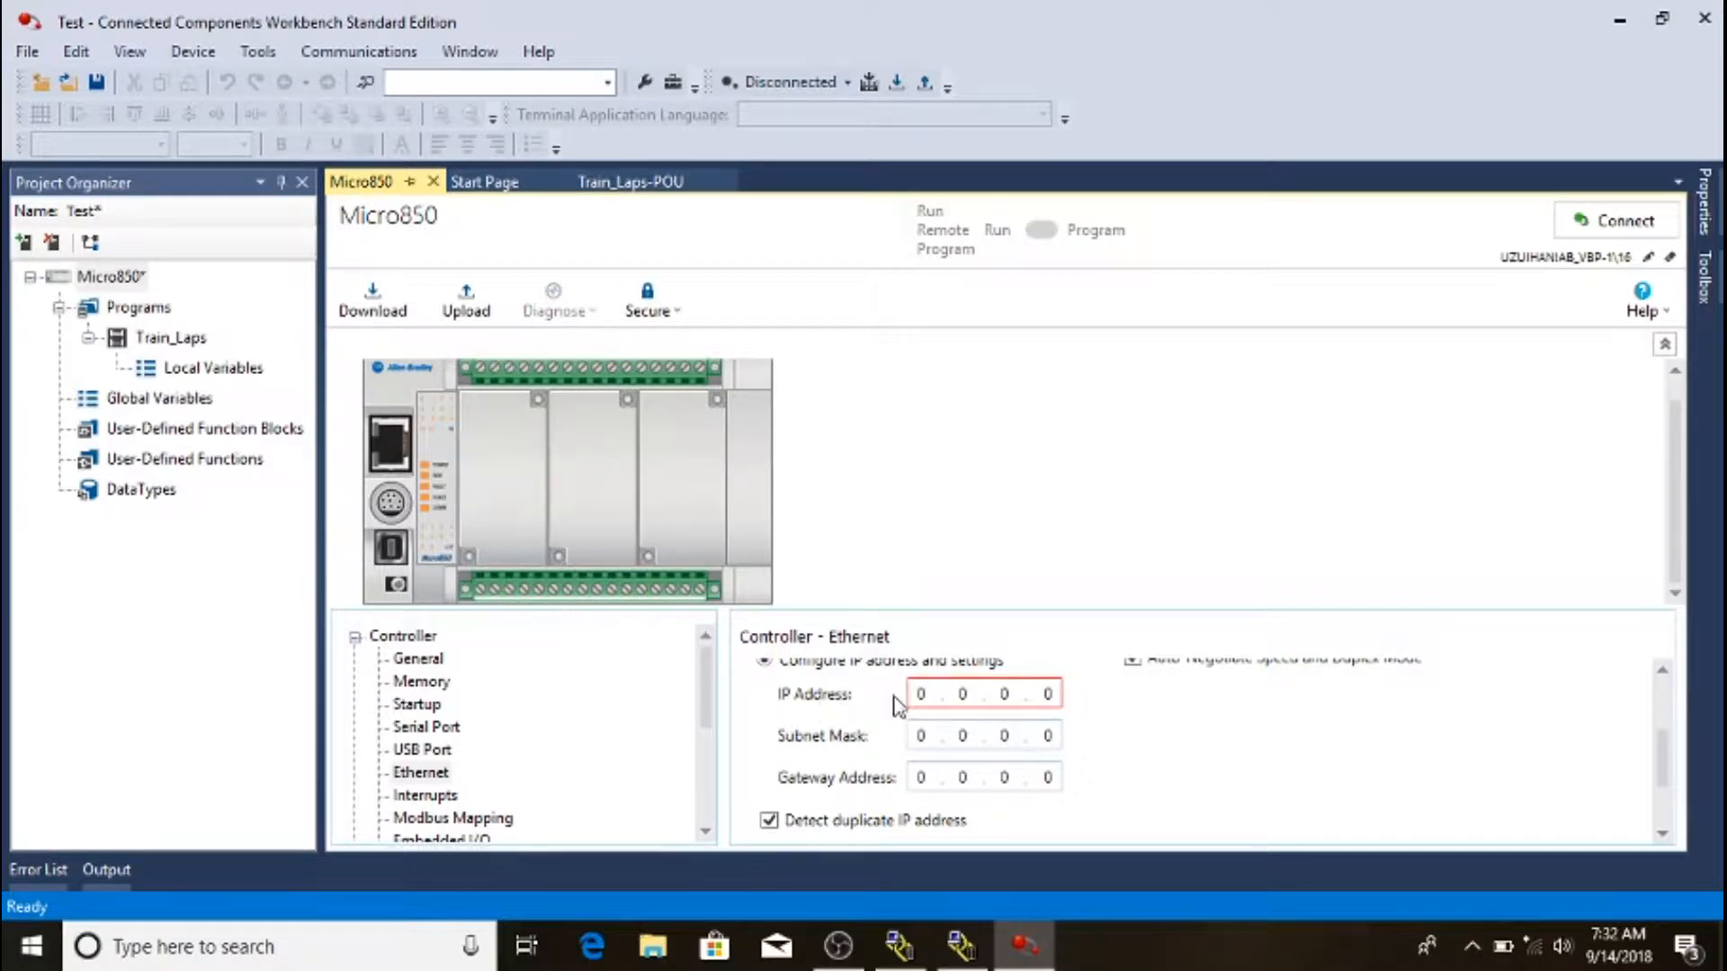
{"action": "left_click", "coordinate": [927, 701]}
{"action": "key", "text": "BackSpace"}
{"action": "type", "text": "192.168.1.3"}
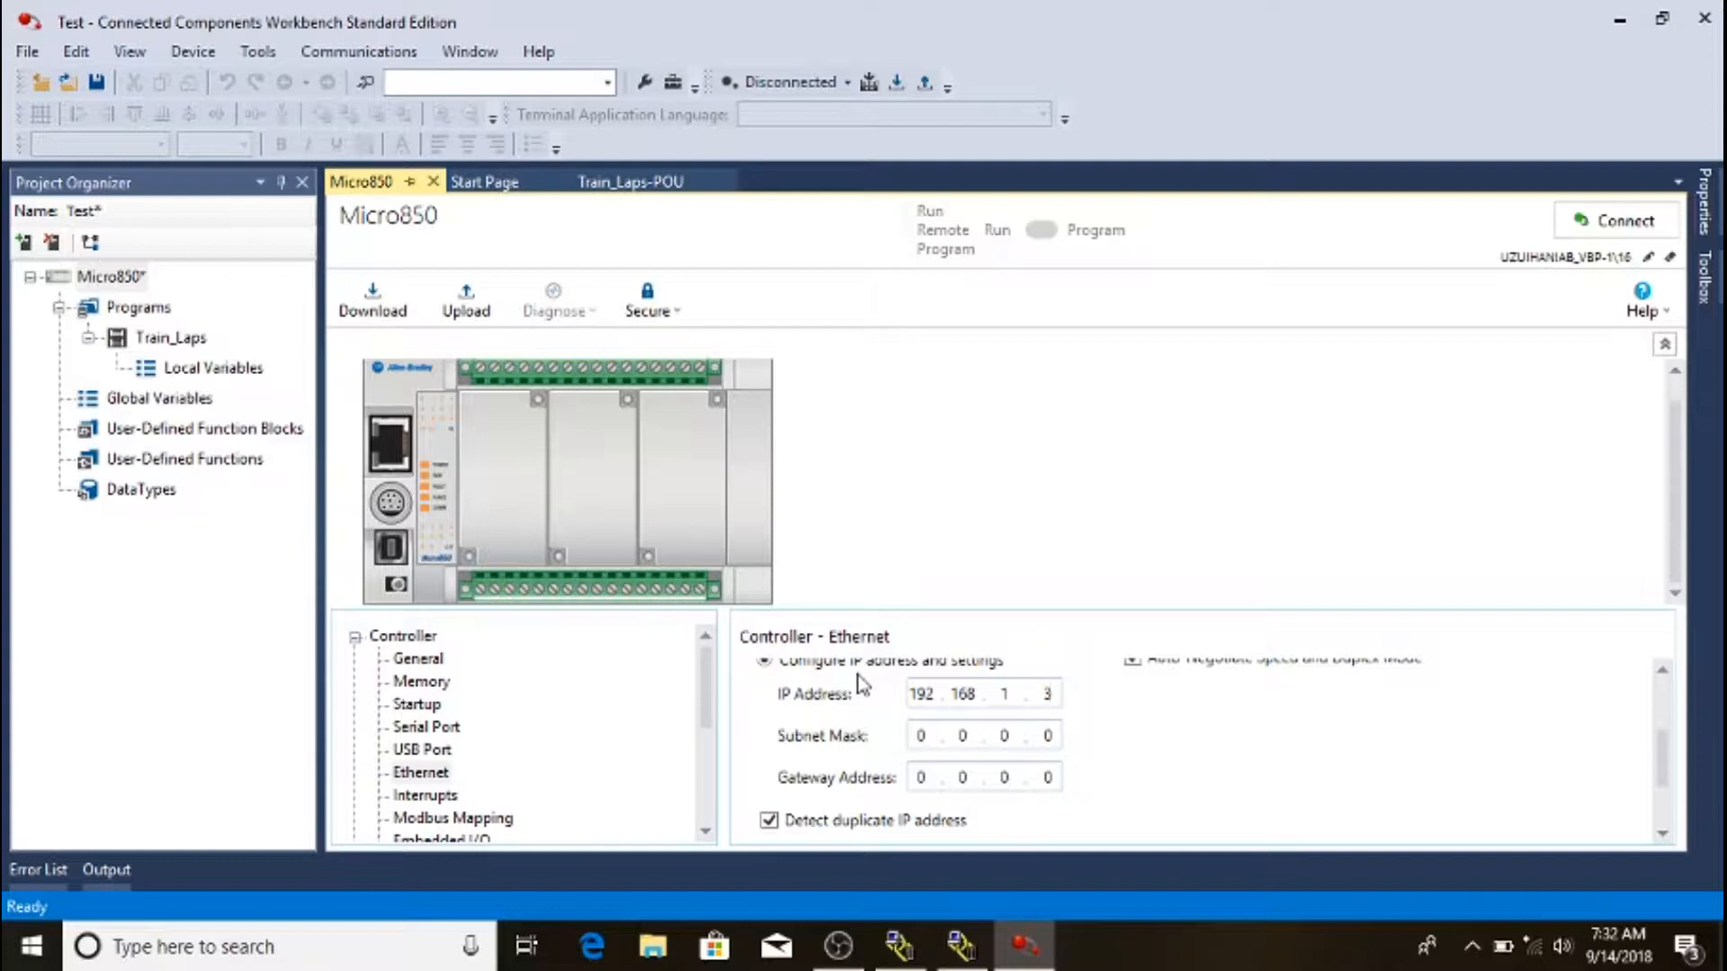
- Set the controller's subnet mask to 255.255.255.0
{"action": "key", "text": "Tab"}
{"action": "type", "text": "255 . 5"}
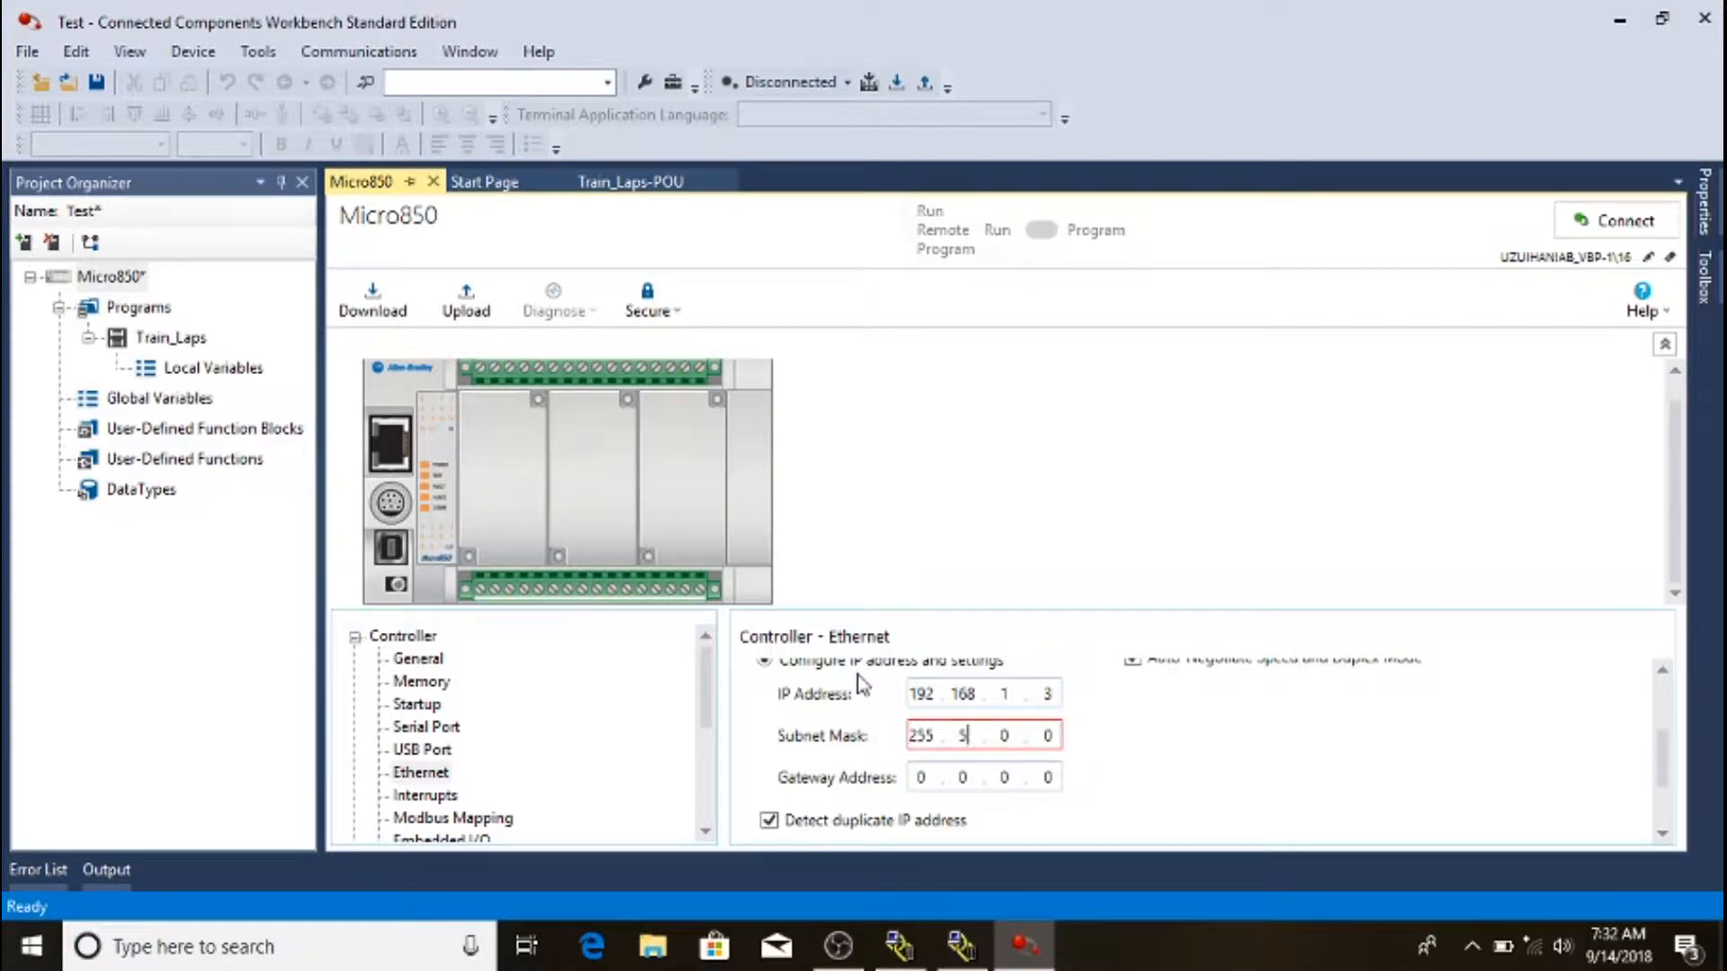
{"action": "type", "text": "21"}
{"action": "key", "text": "BackSpace"}
{"action": "type", "text": "55.255.25"}
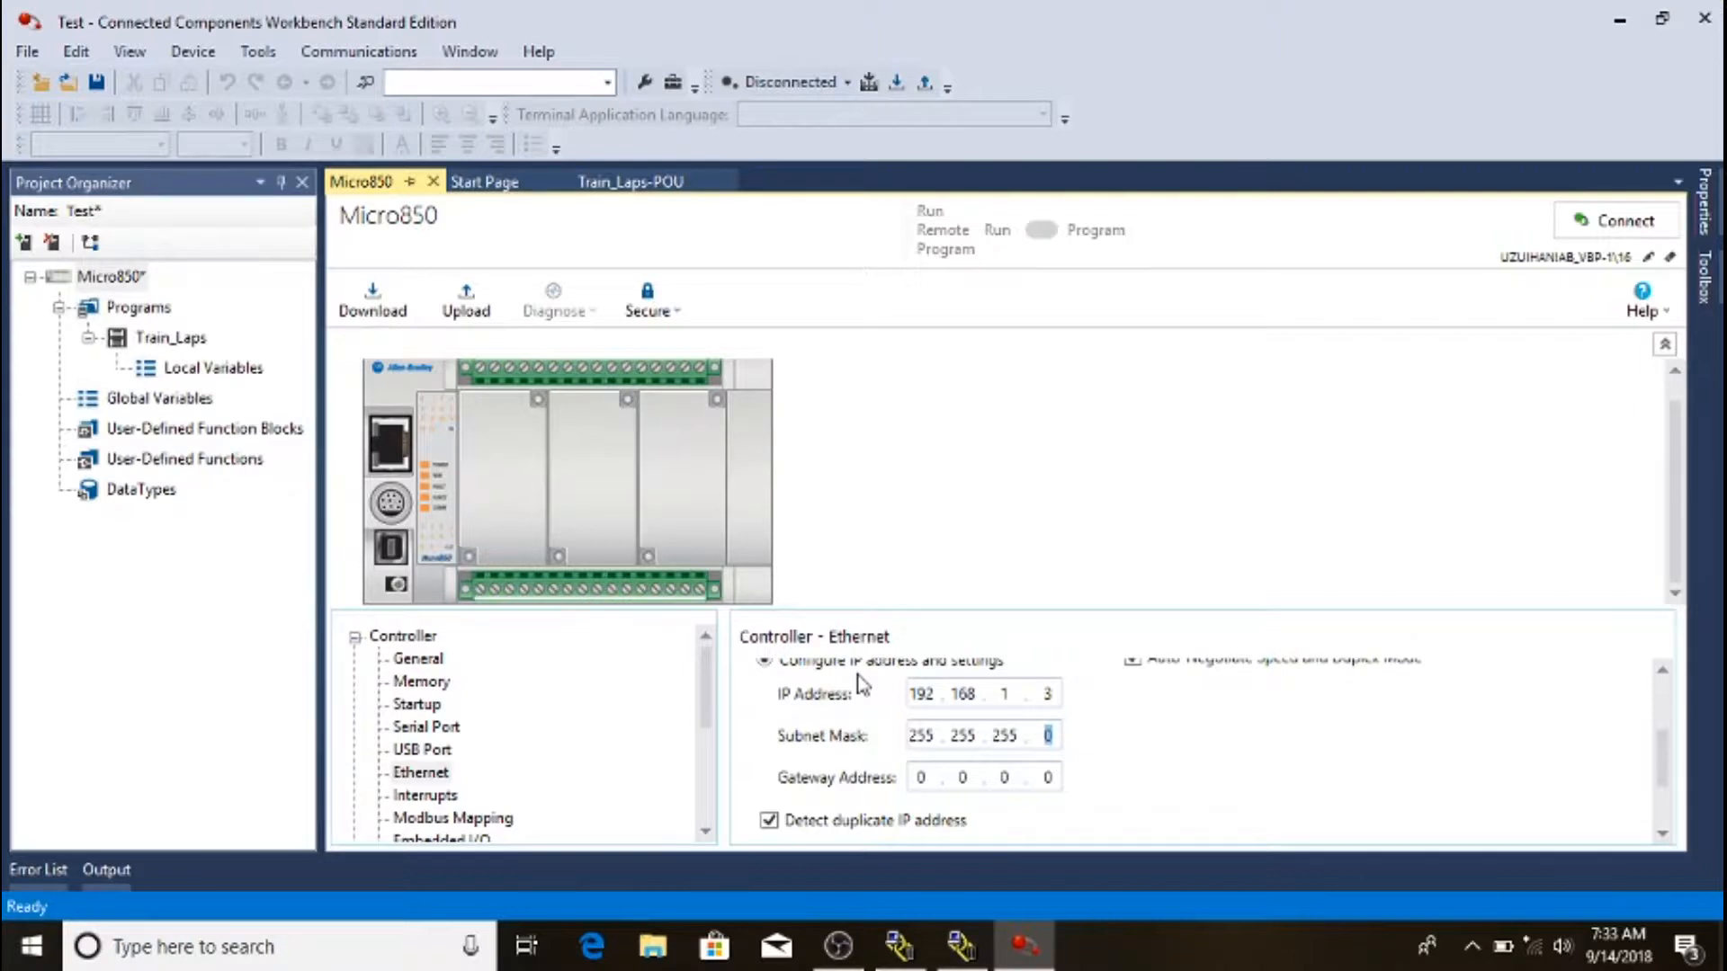
{"action": "type", "text": "0"}
- Set the controller's gateway address to 192.168.1.1 and look over the remaining Ethernet settings
{"action": "key", "text": "Tab"}
{"action": "type", "text": "255"}
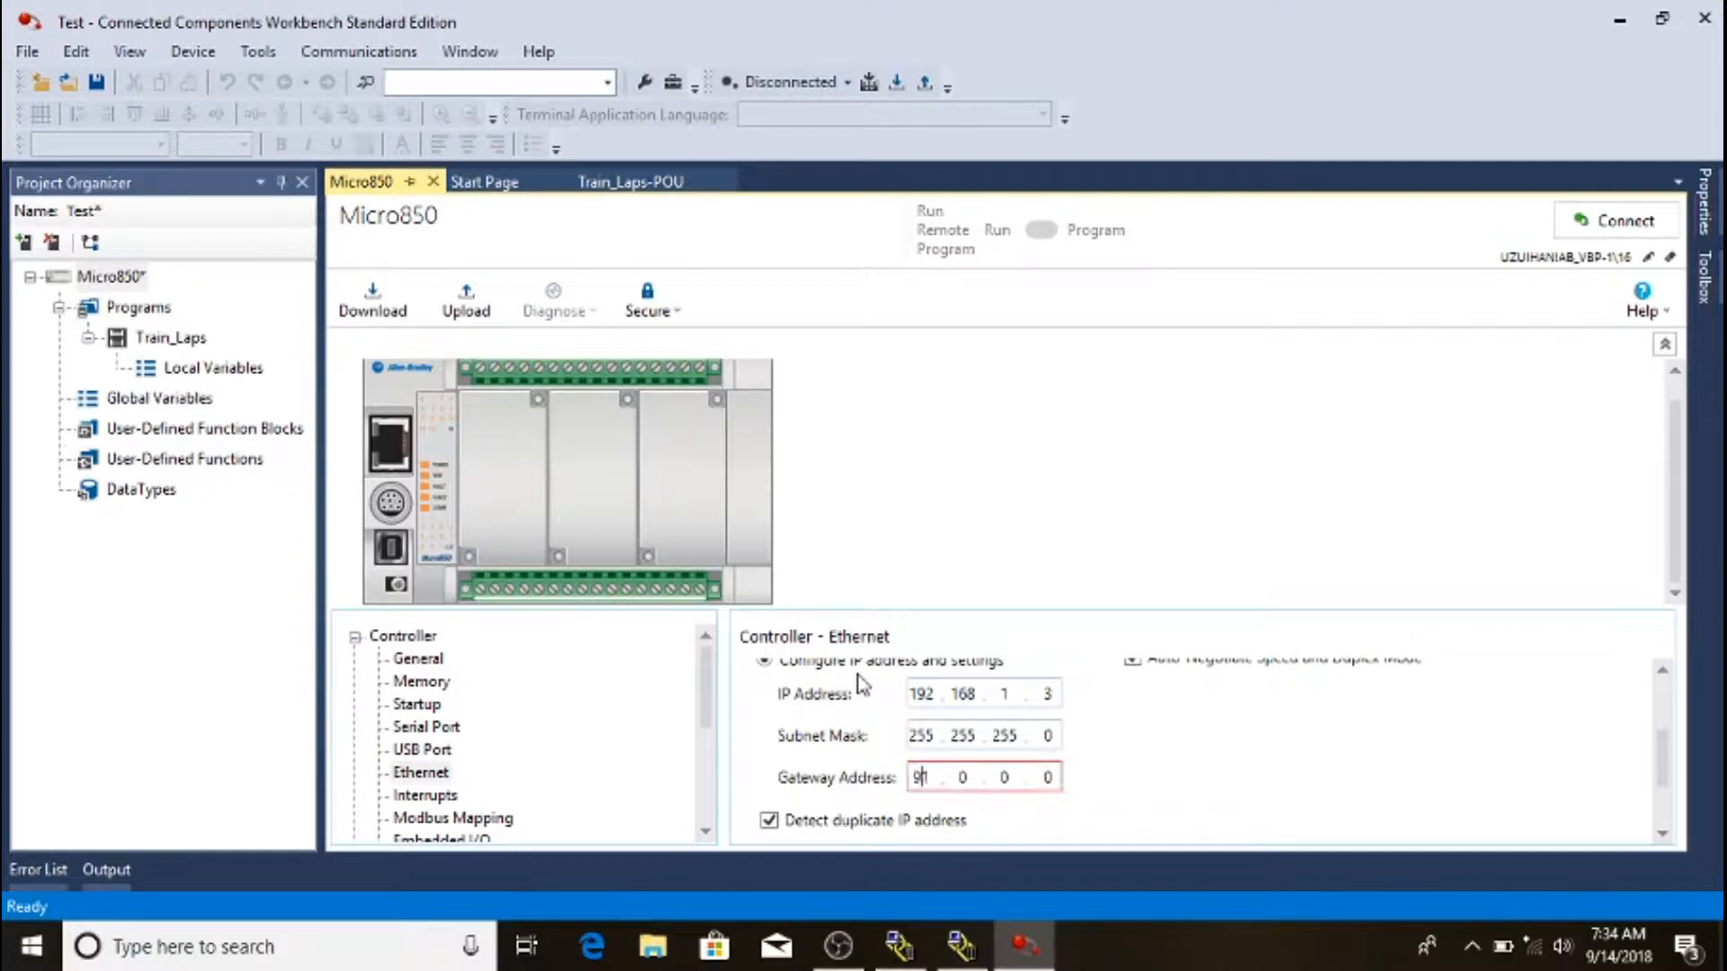
{"action": "key", "text": "BackSpace"}
{"action": "key", "text": "BackSpace"}
{"action": "key", "text": "BackSpace"}
{"action": "key", "text": "BackSpace"}
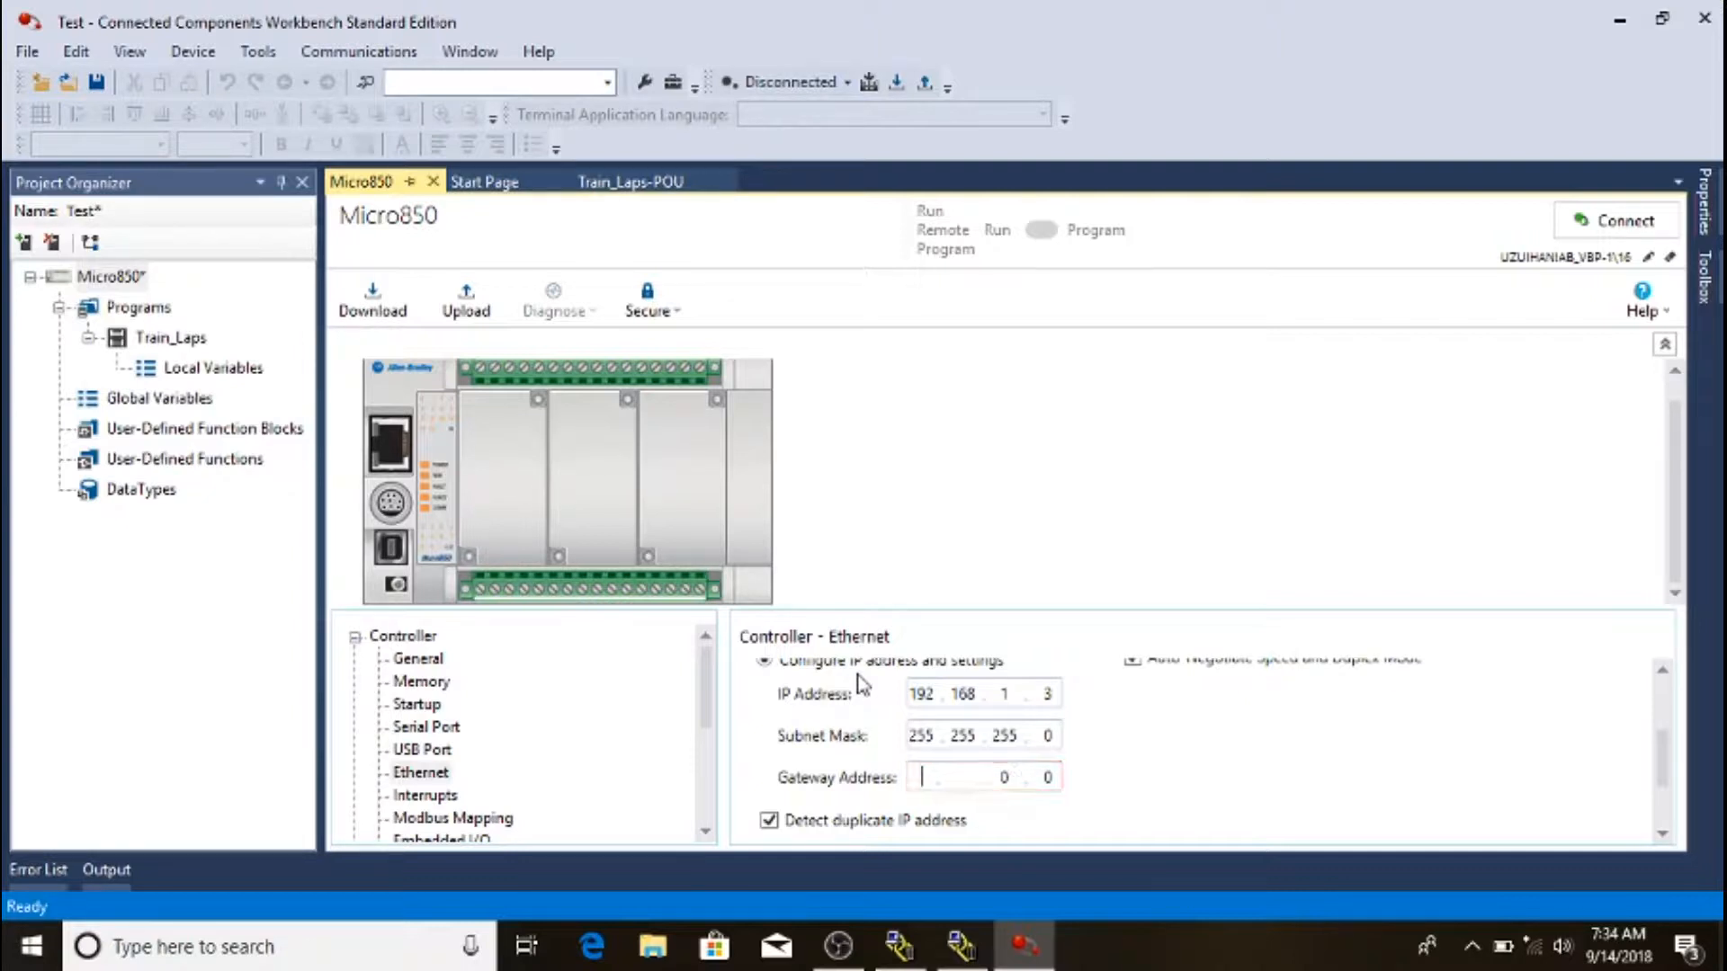
{"action": "type", "text": "1"}
{"action": "type", "text": "168.1.1"}
{"action": "scroll", "coordinate": [1196, 787], "scroll_direction": "up", "scroll_amount": 3}
{"action": "scroll", "coordinate": [1259, 787], "scroll_direction": "down", "scroll_amount": 5}
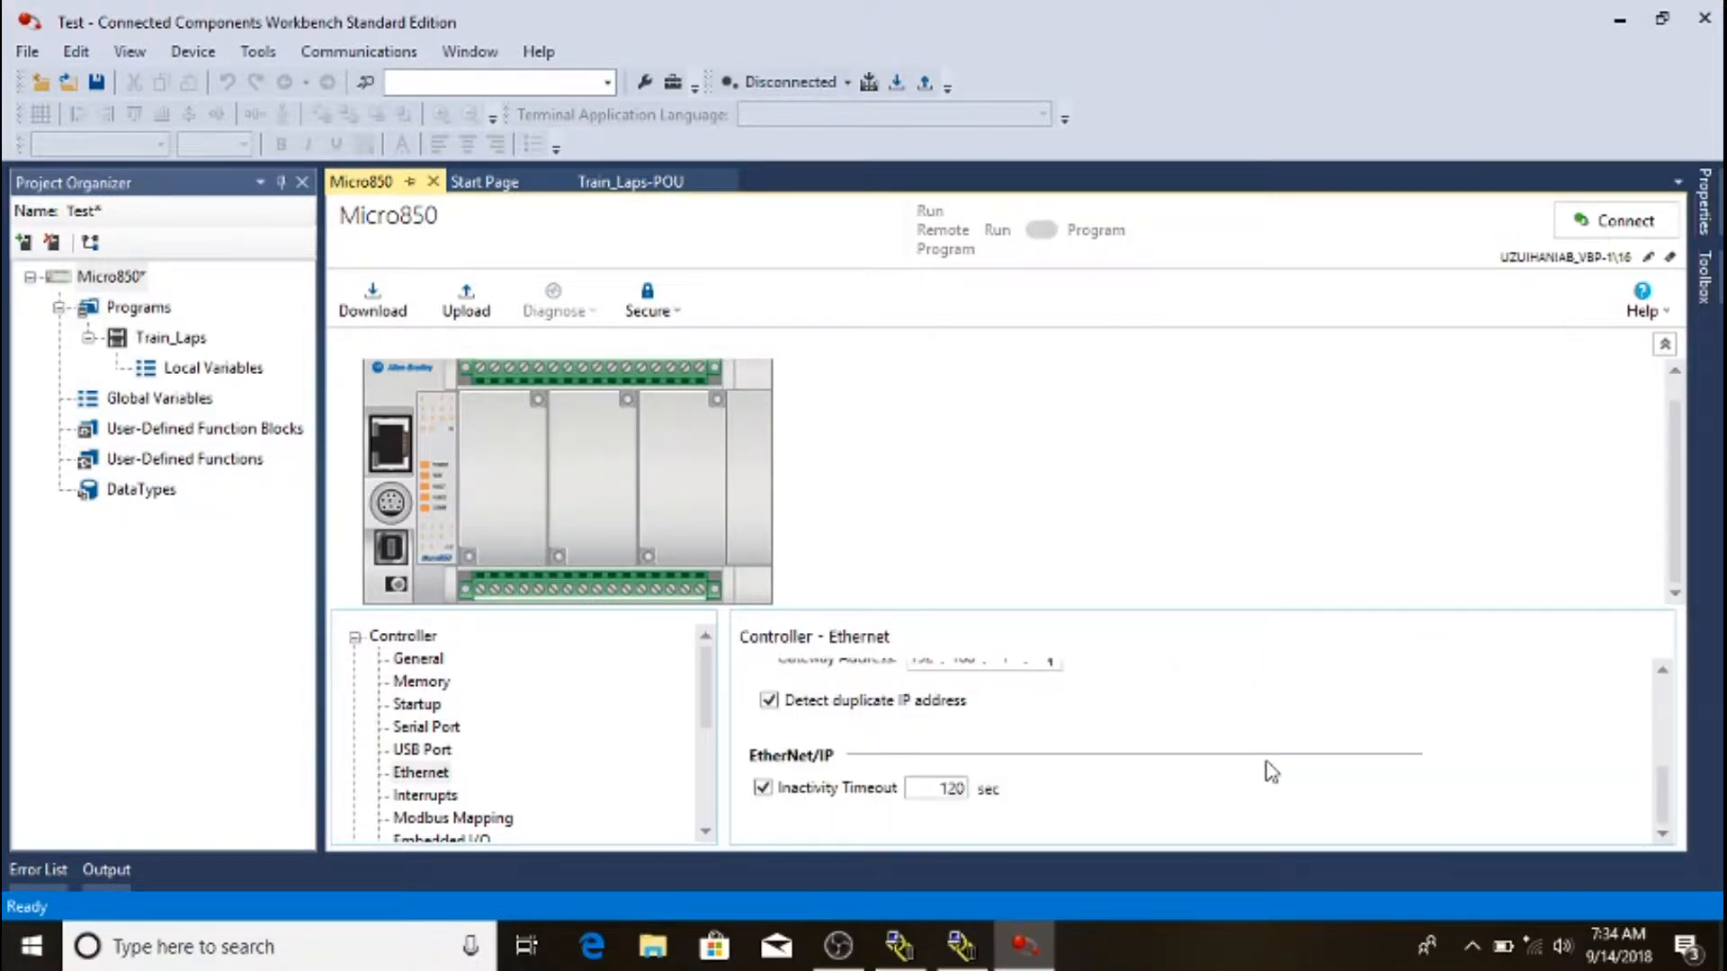
{"action": "scroll", "coordinate": [1270, 772], "scroll_direction": "up", "scroll_amount": 5}
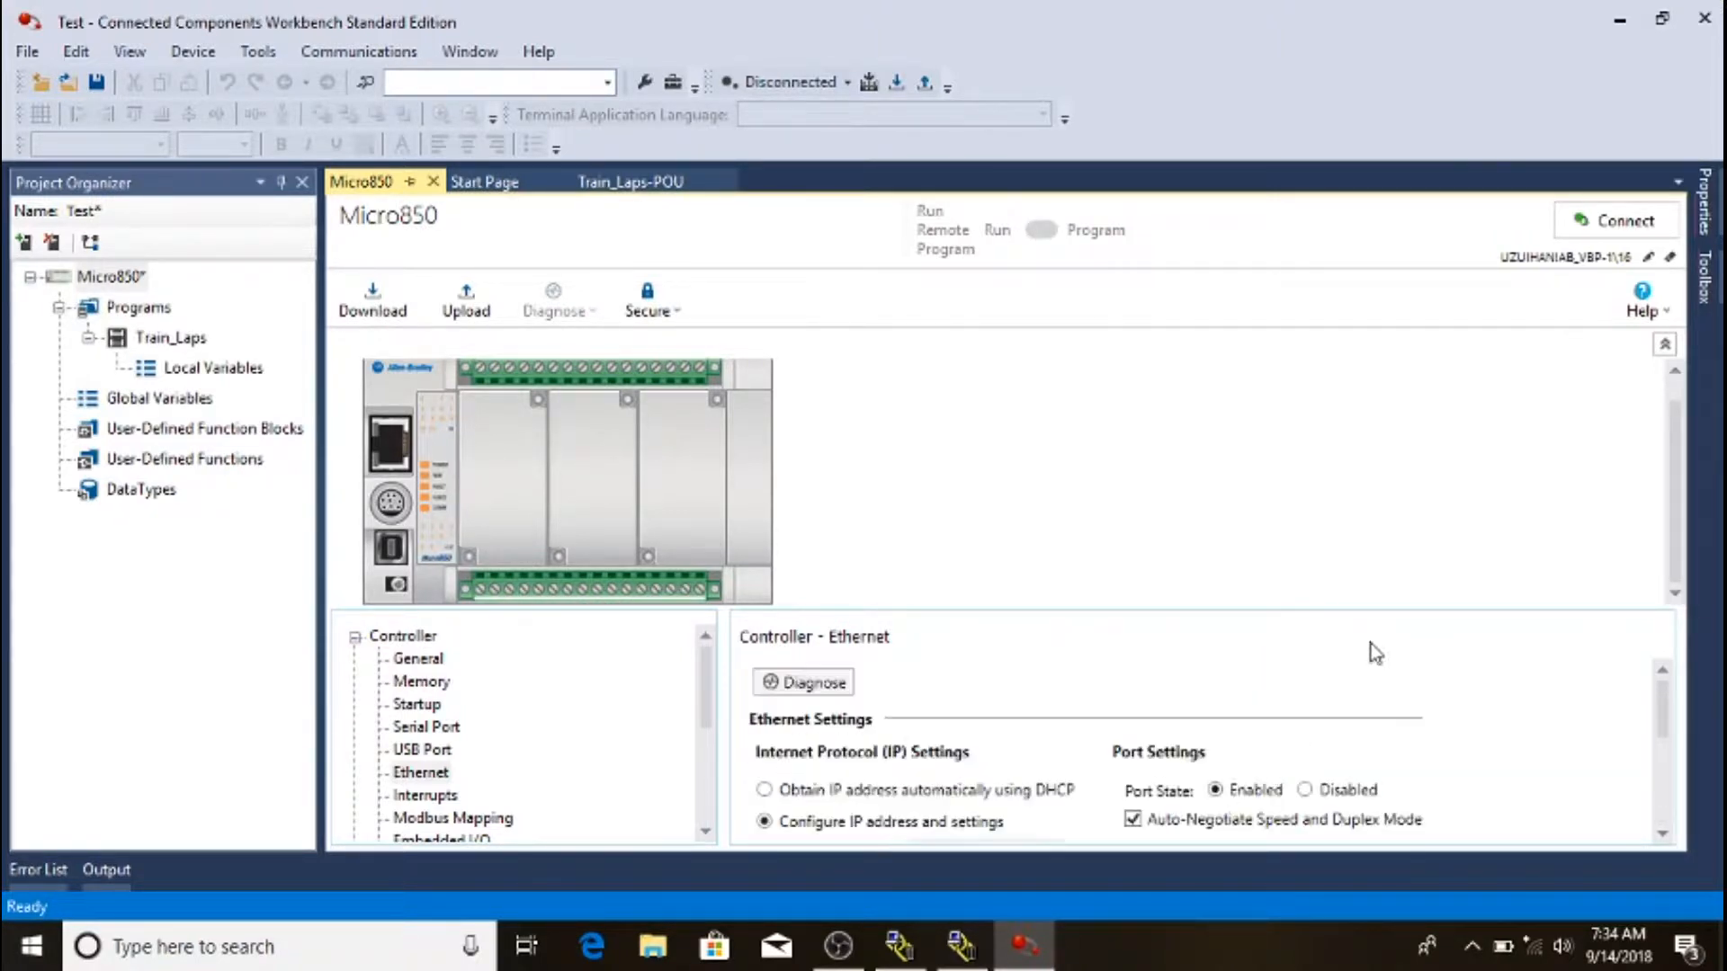
- Download the current project with project values to the connected Micro850 and change the controller to Remote Run
{"action": "left_click", "coordinate": [1642, 223]}
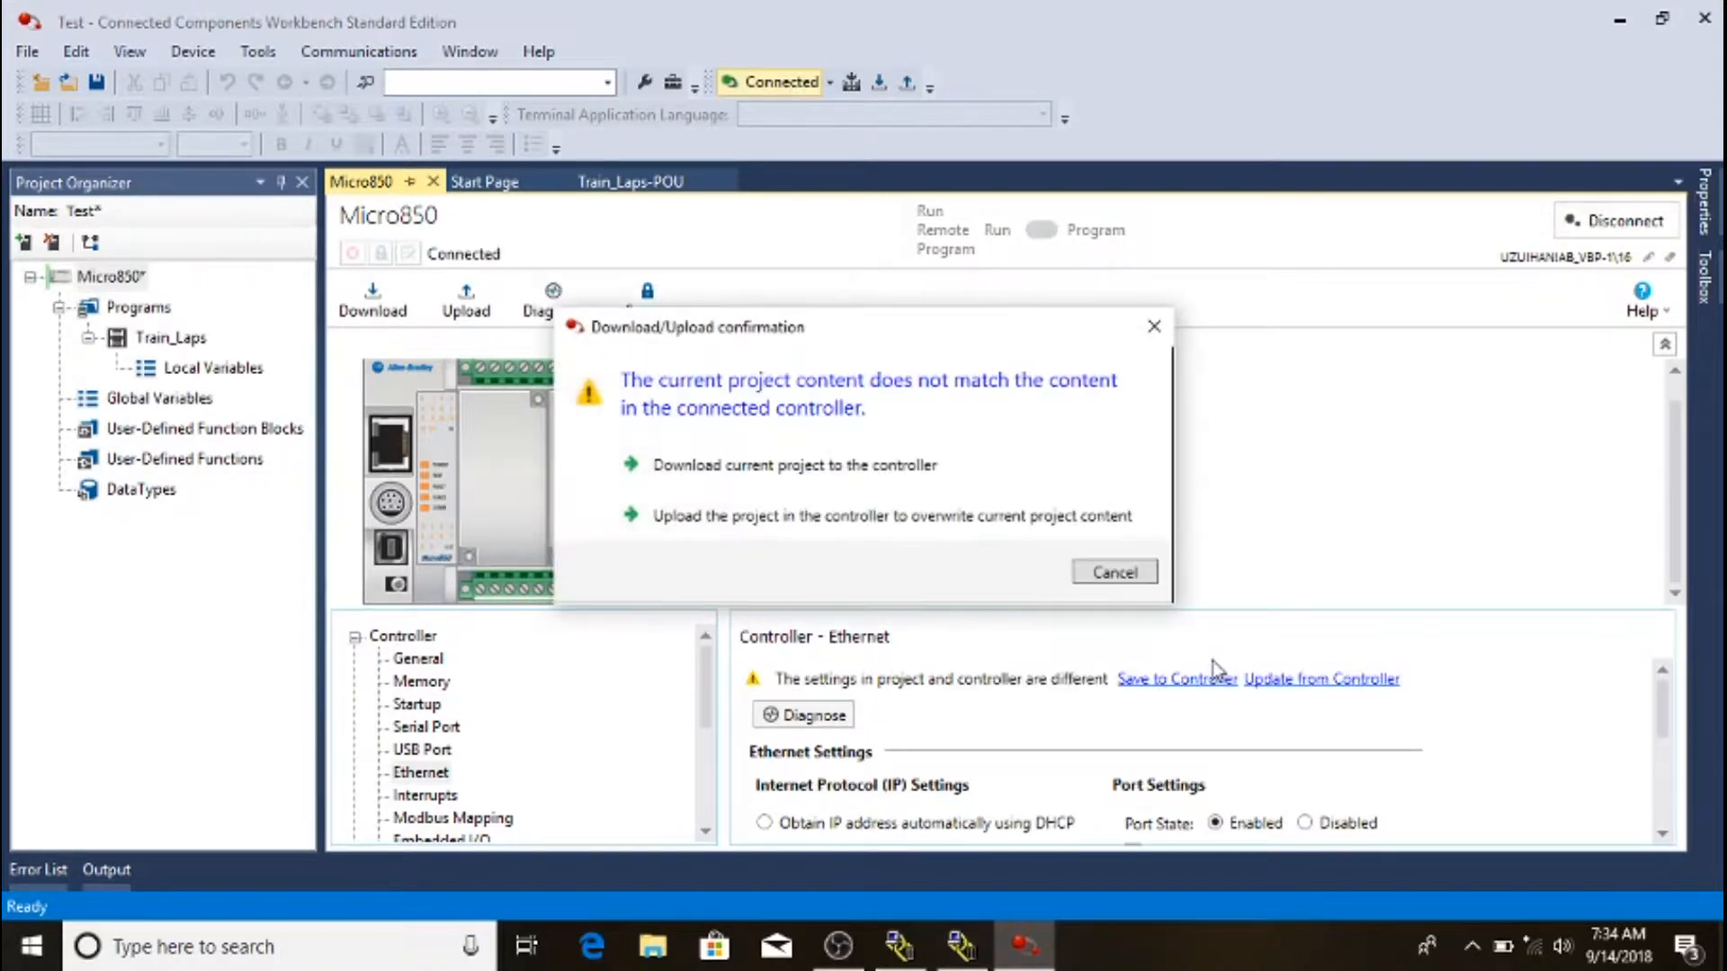
{"action": "left_click", "coordinate": [828, 486]}
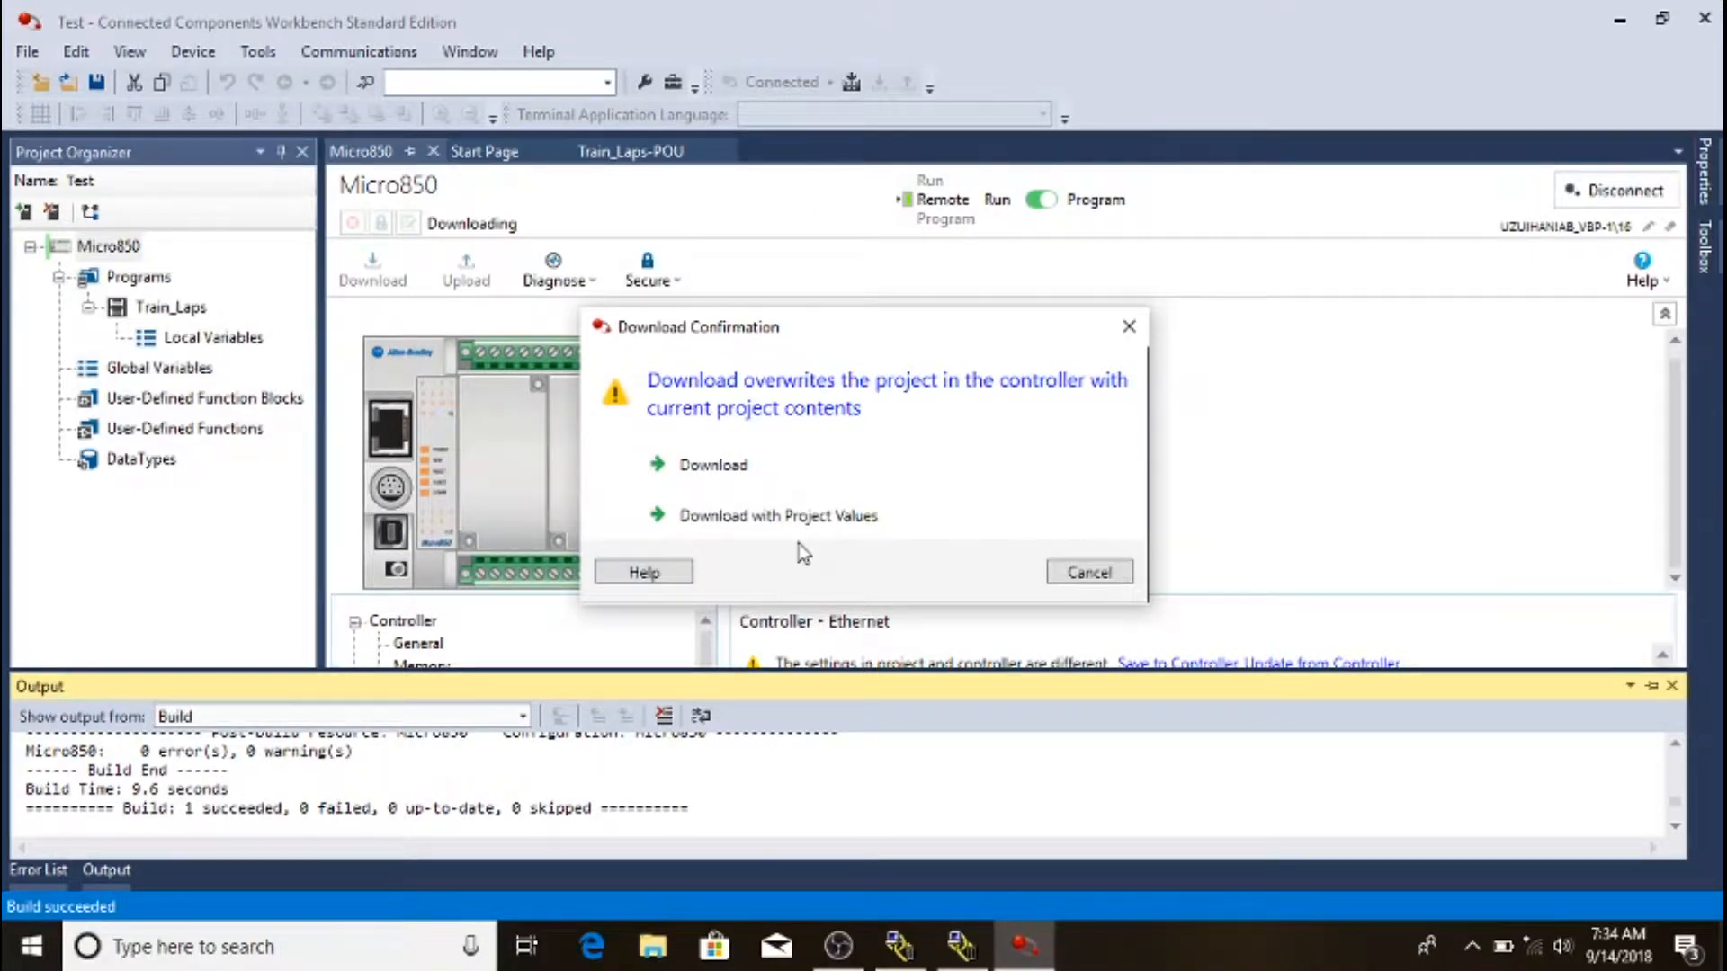
{"action": "left_click", "coordinate": [809, 520]}
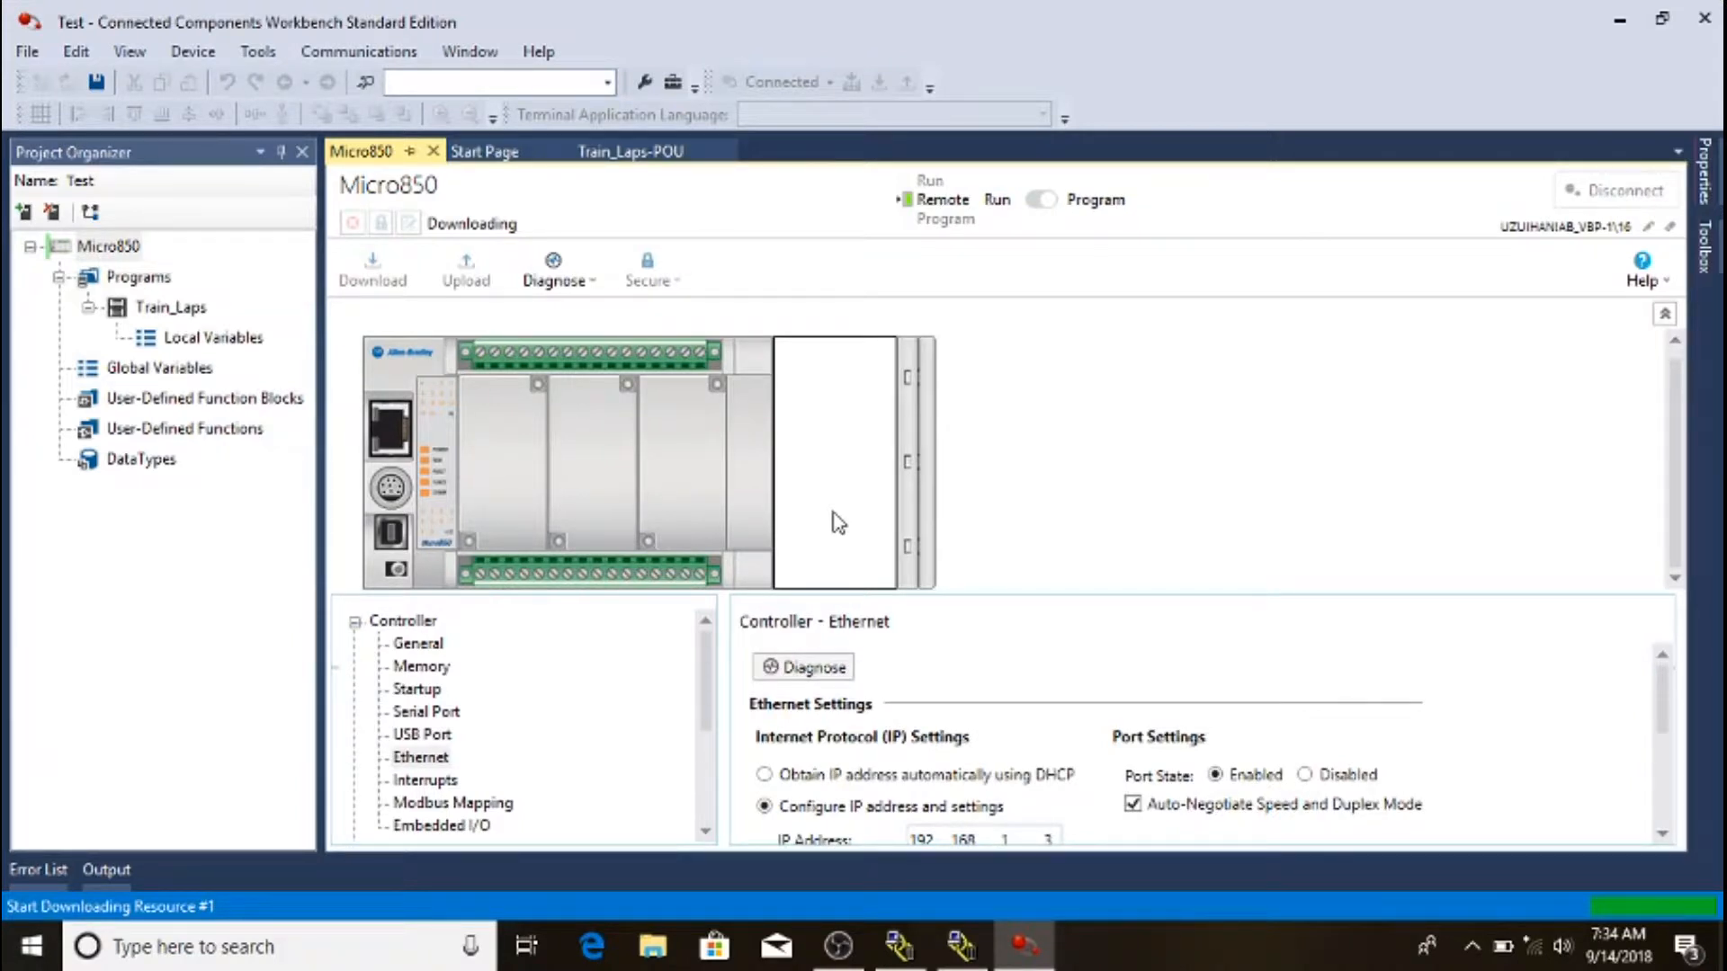
{"action": "scroll", "coordinate": [1178, 740], "scroll_direction": "down", "scroll_amount": 3}
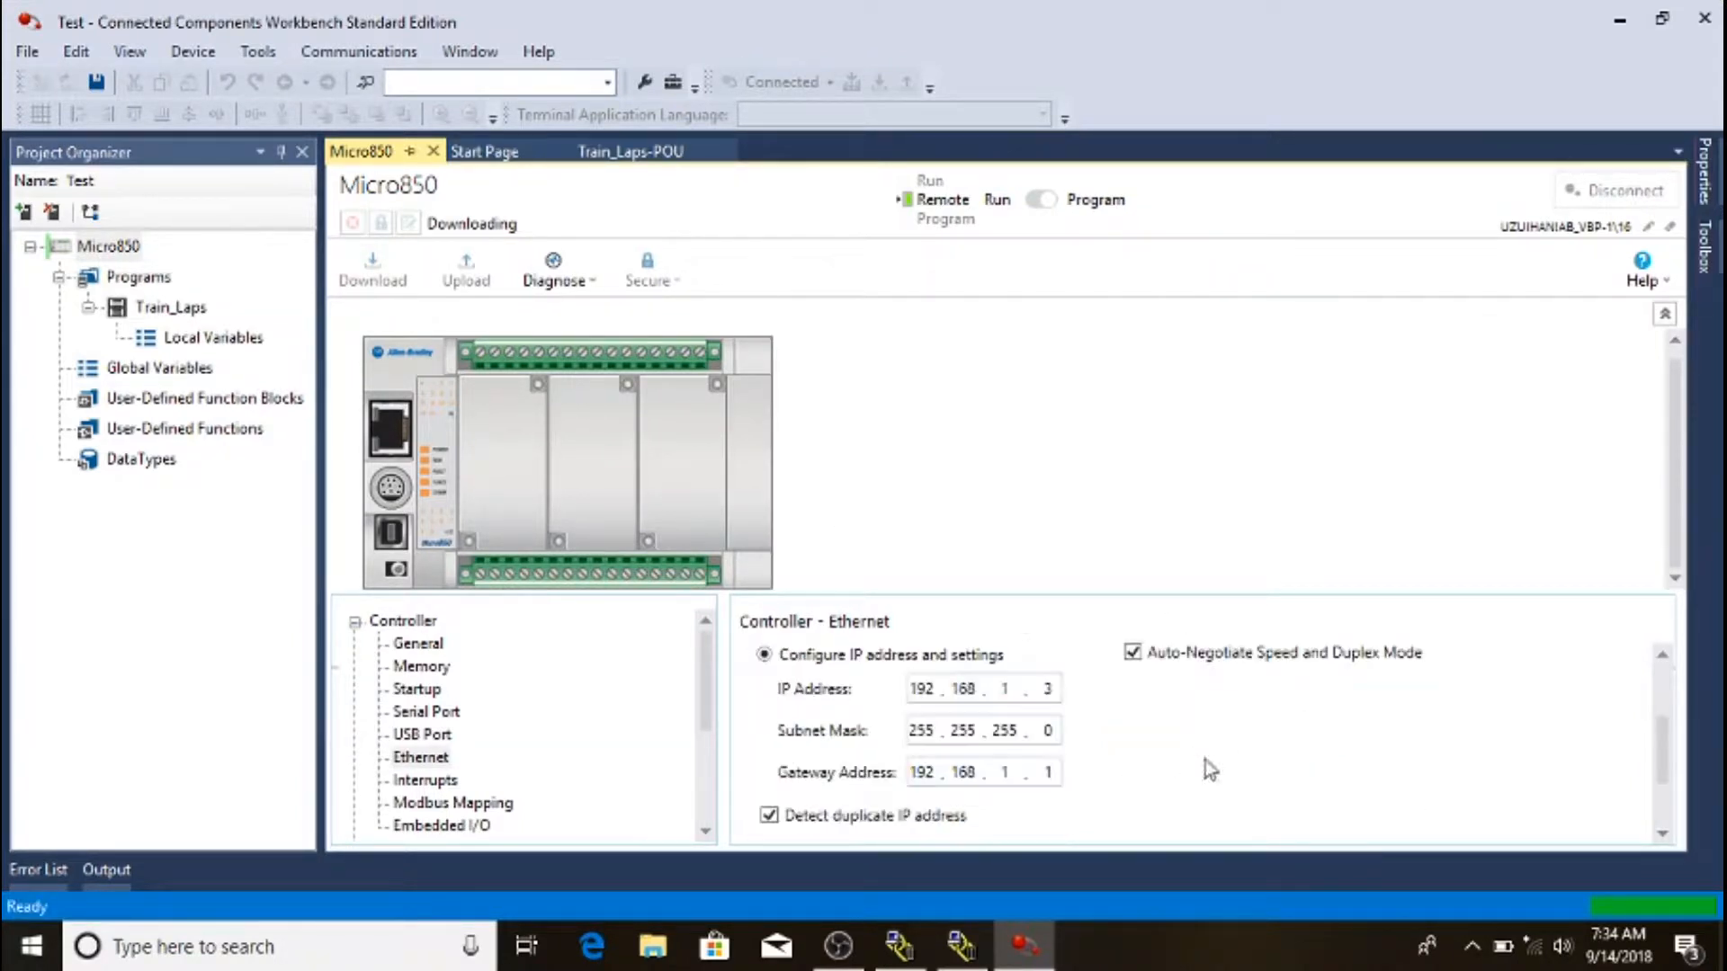
{"action": "scroll", "coordinate": [1250, 786], "scroll_direction": "up", "scroll_amount": 3}
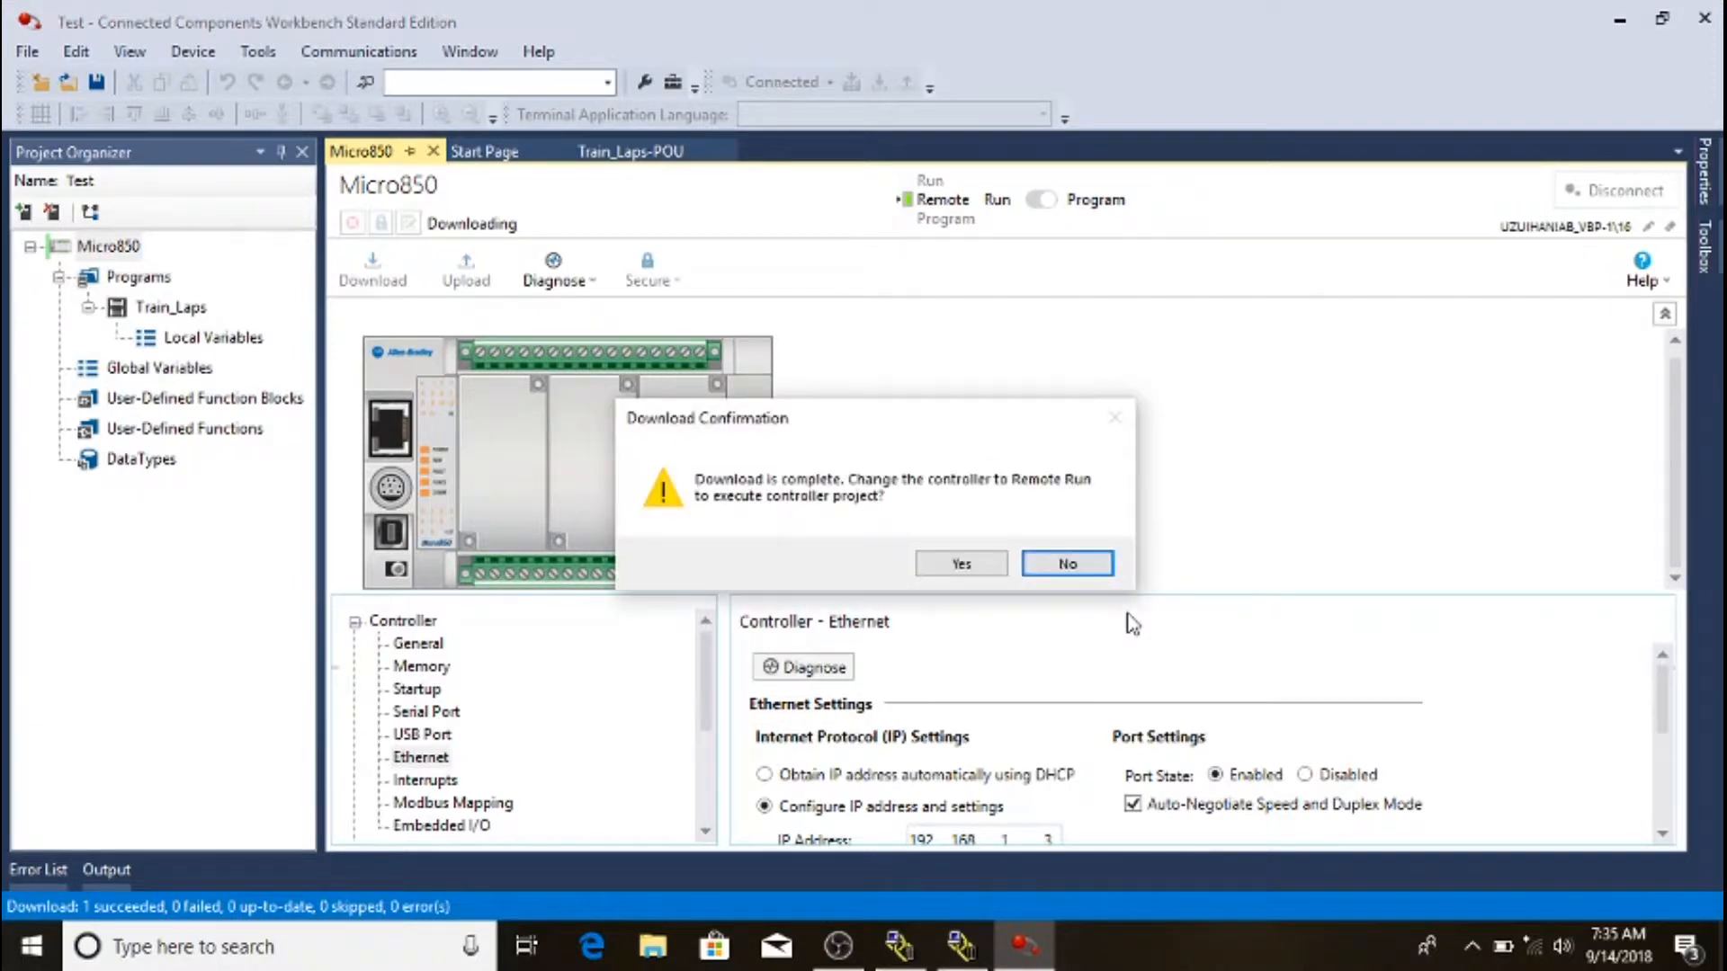
{"action": "left_click", "coordinate": [951, 567]}
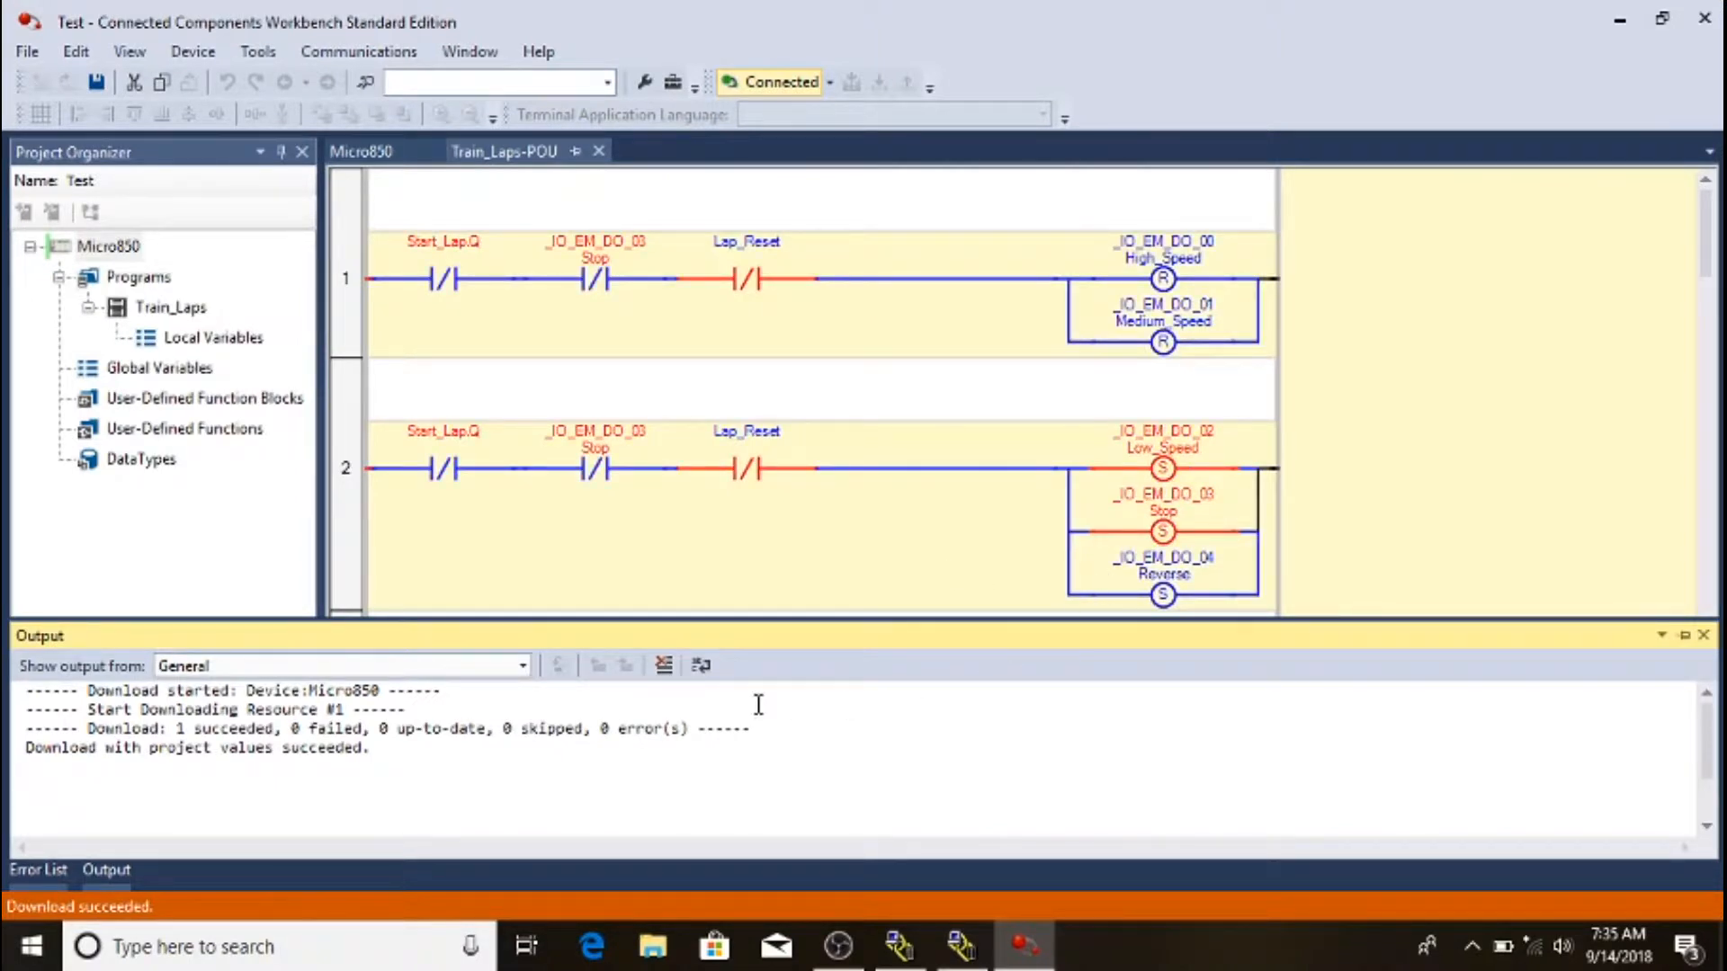
- Close the output log and return to the Micro850 device page to check its Ethernet address settings
{"action": "left_click", "coordinate": [1701, 636]}
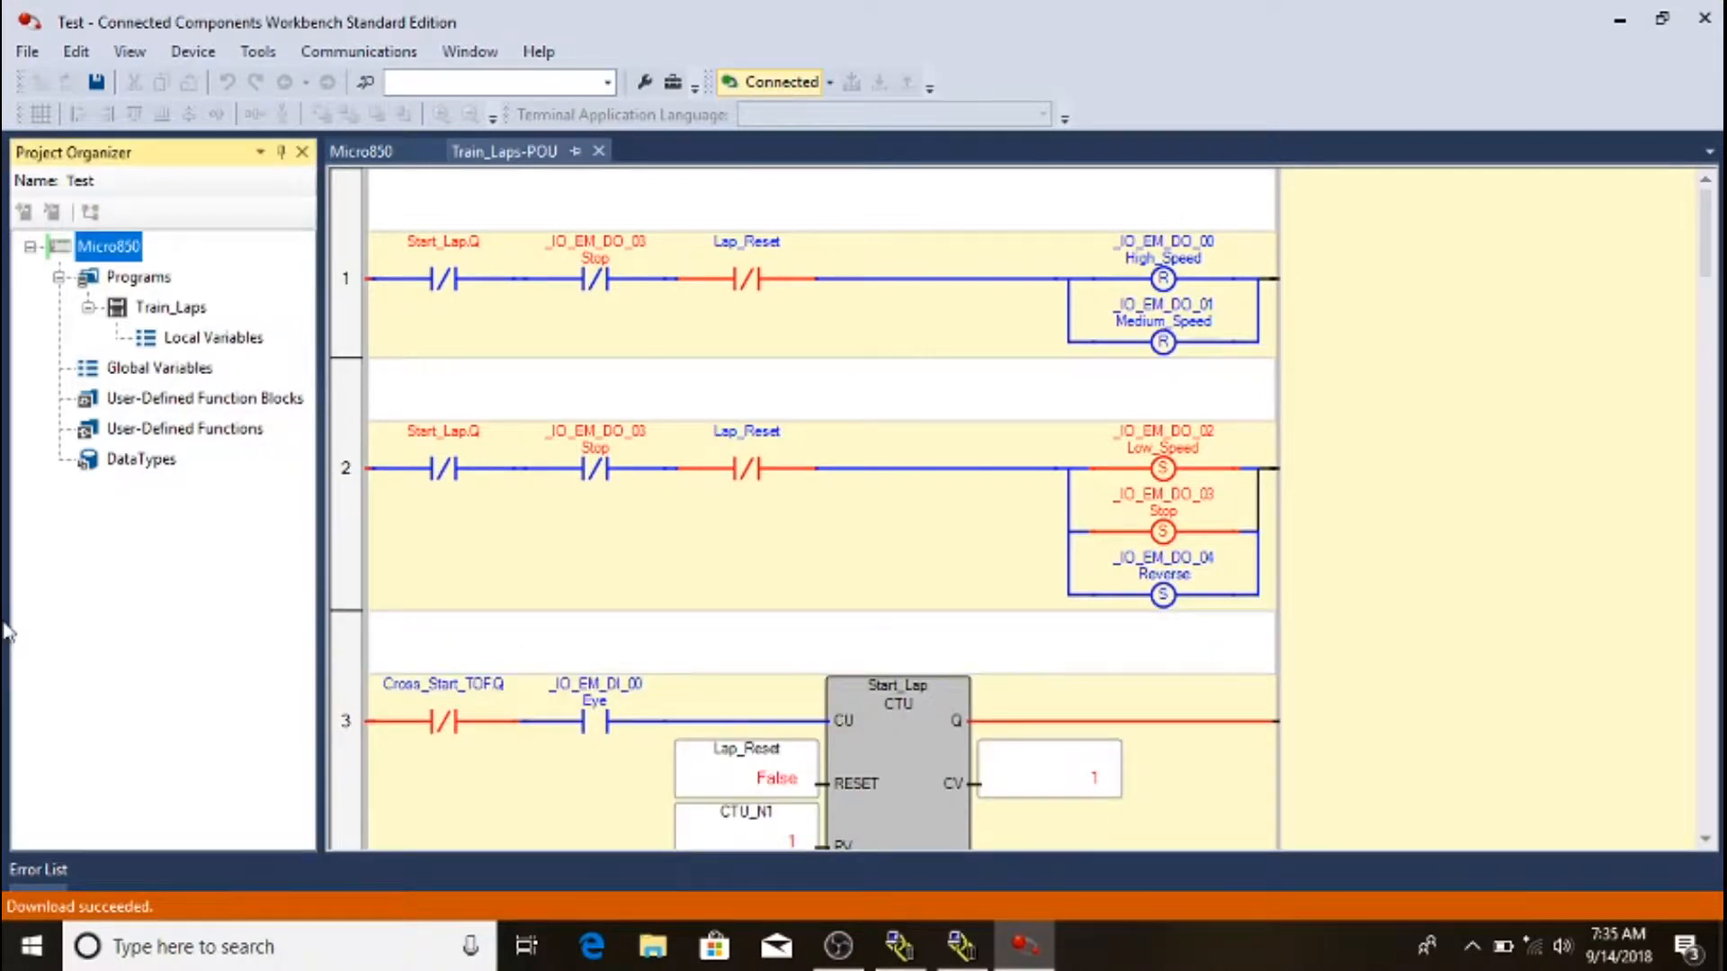
{"action": "double_click", "coordinate": [112, 248]}
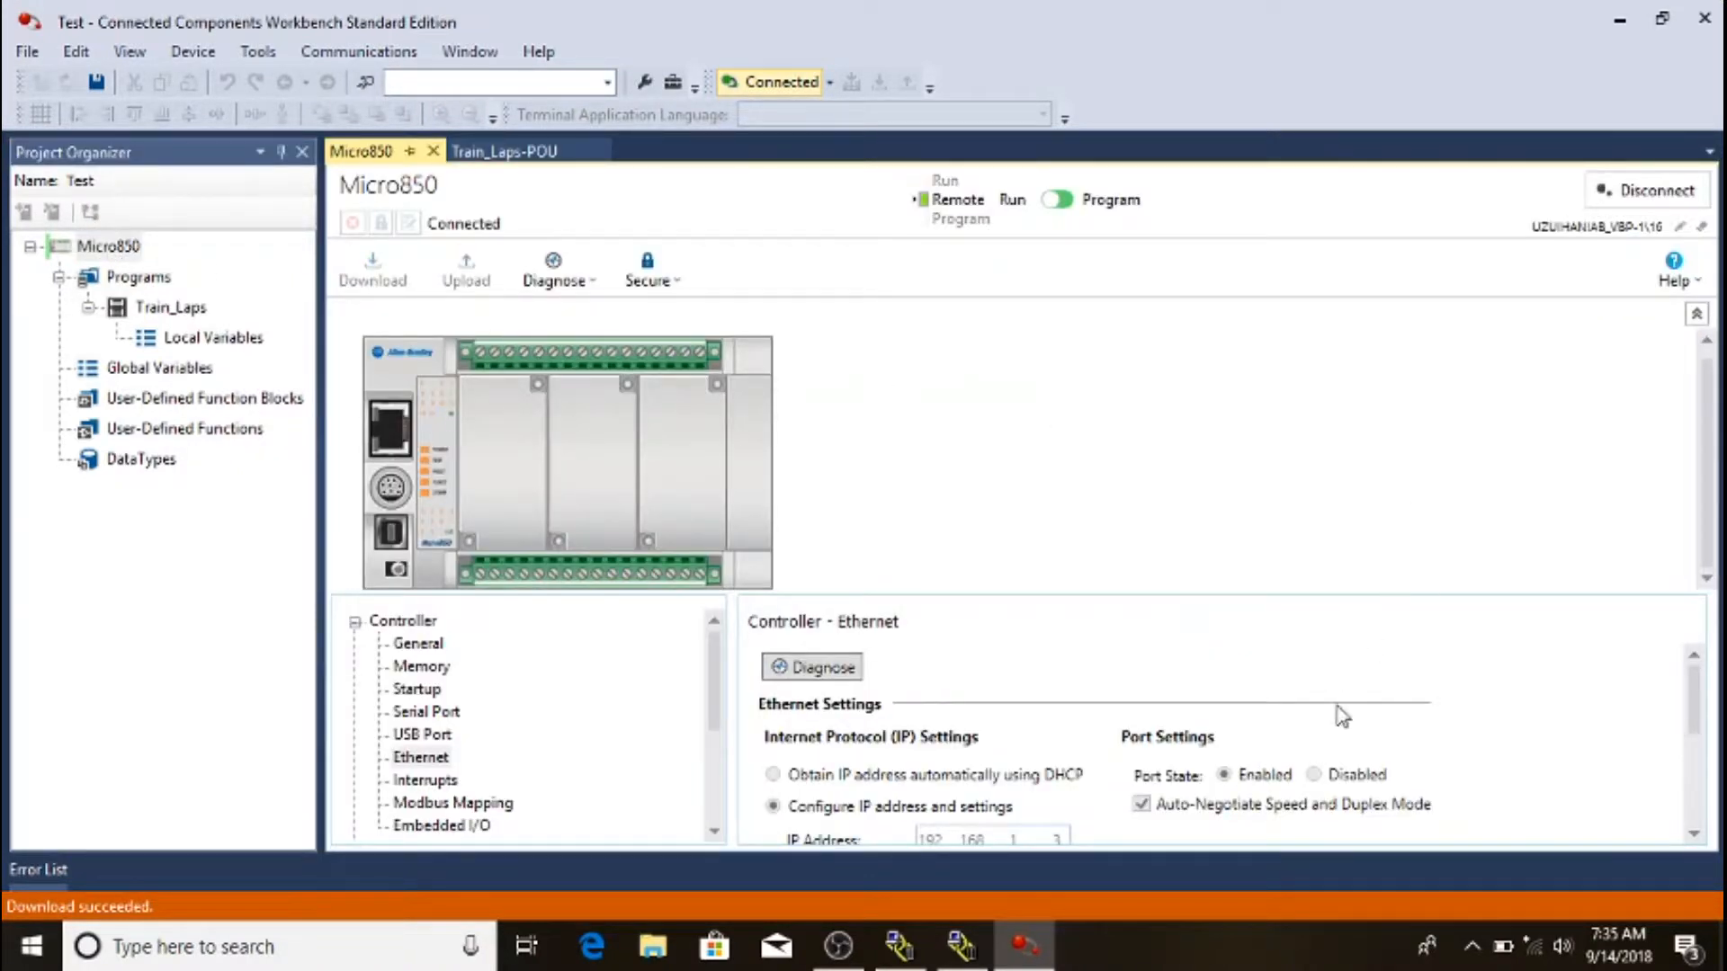
{"action": "scroll", "coordinate": [1348, 722], "scroll_direction": "down", "scroll_amount": 5}
{"action": "scroll", "coordinate": [1362, 733], "scroll_direction": "up", "scroll_amount": 3}
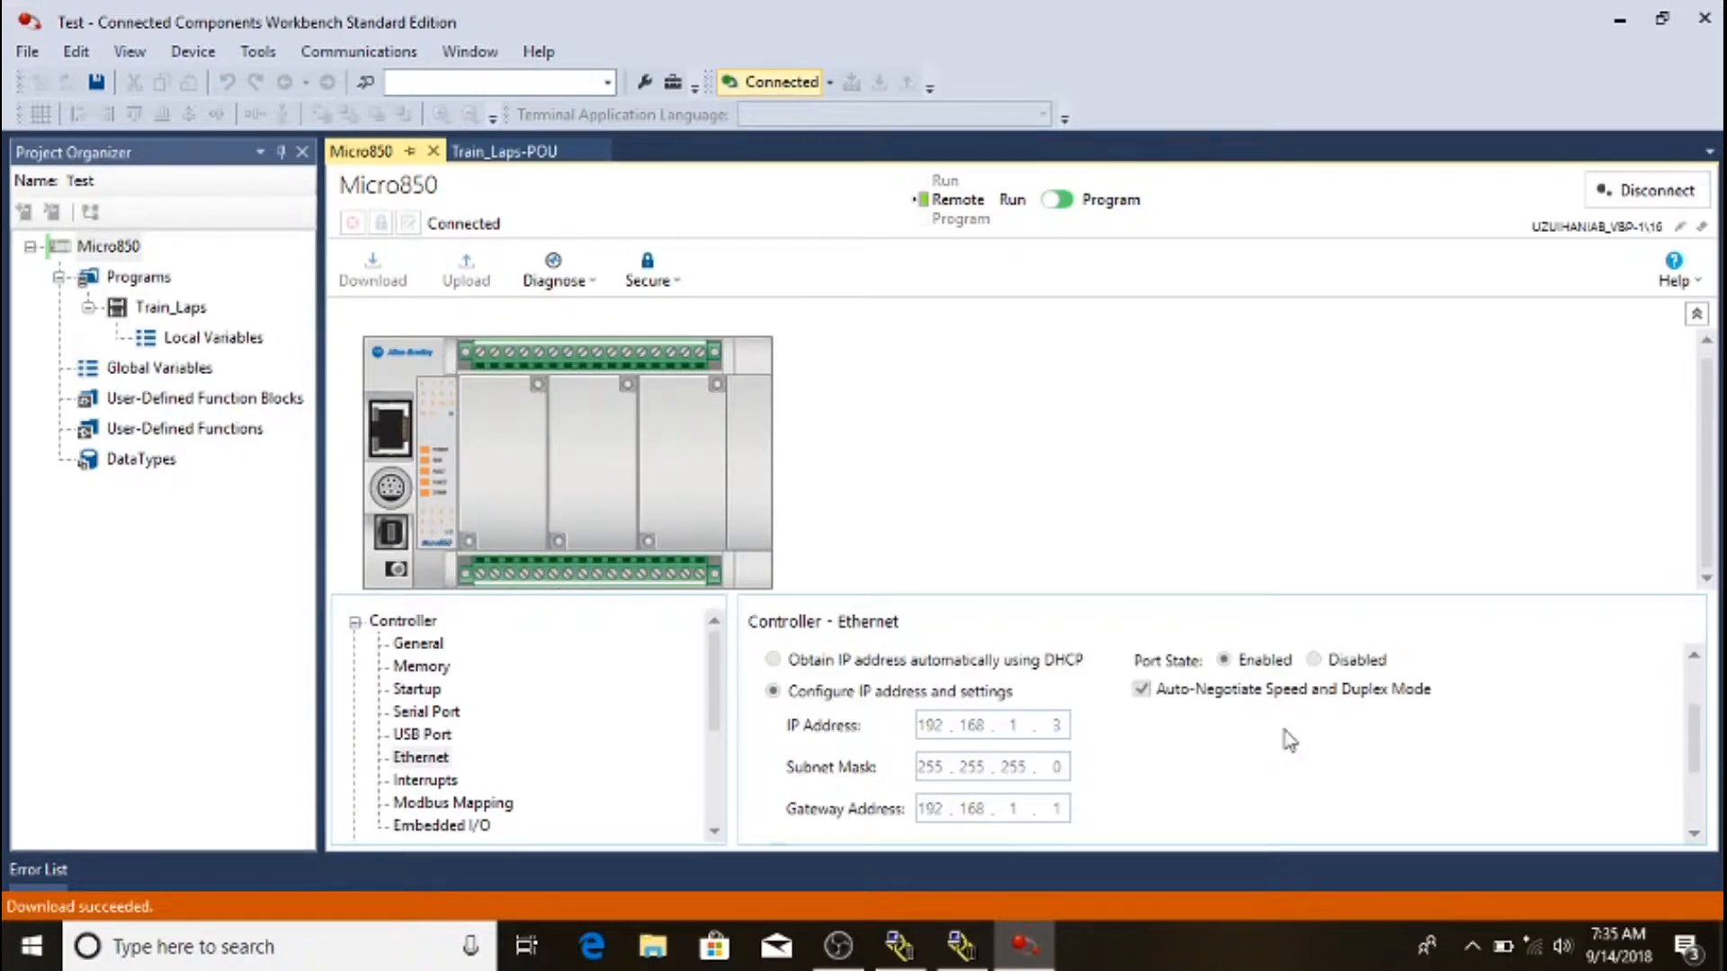
{"action": "scroll", "coordinate": [1269, 766], "scroll_direction": "down", "scroll_amount": 2}
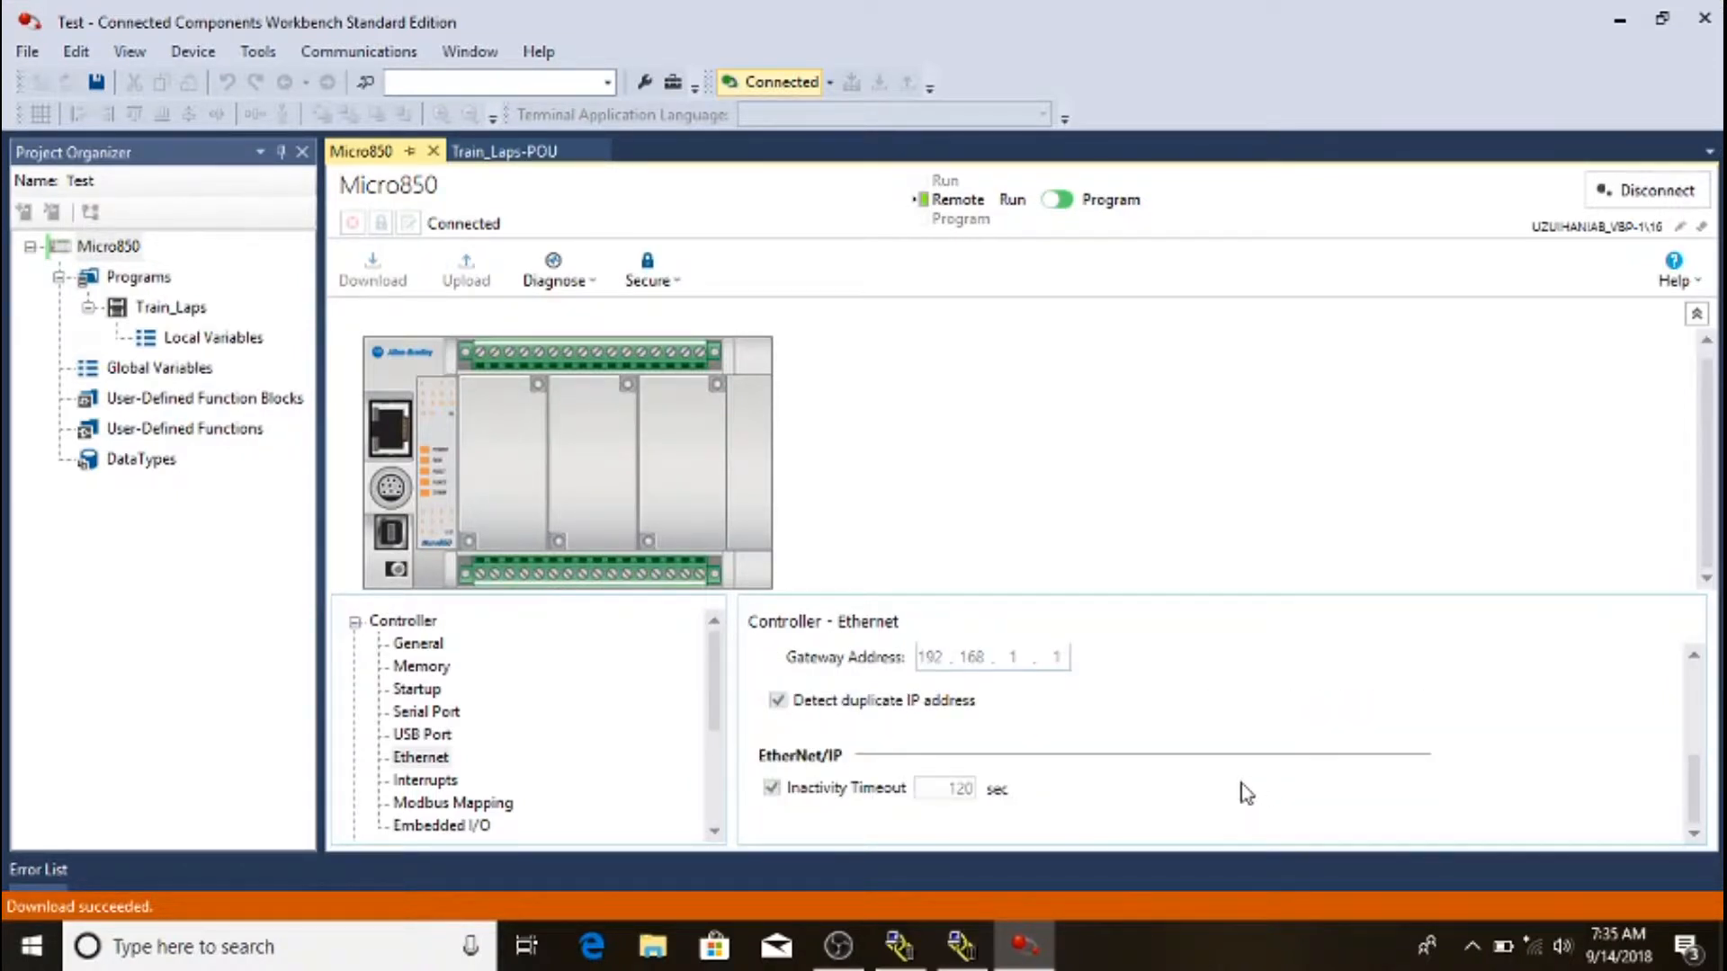
{"action": "scroll", "coordinate": [1250, 781], "scroll_direction": "up", "scroll_amount": 3}
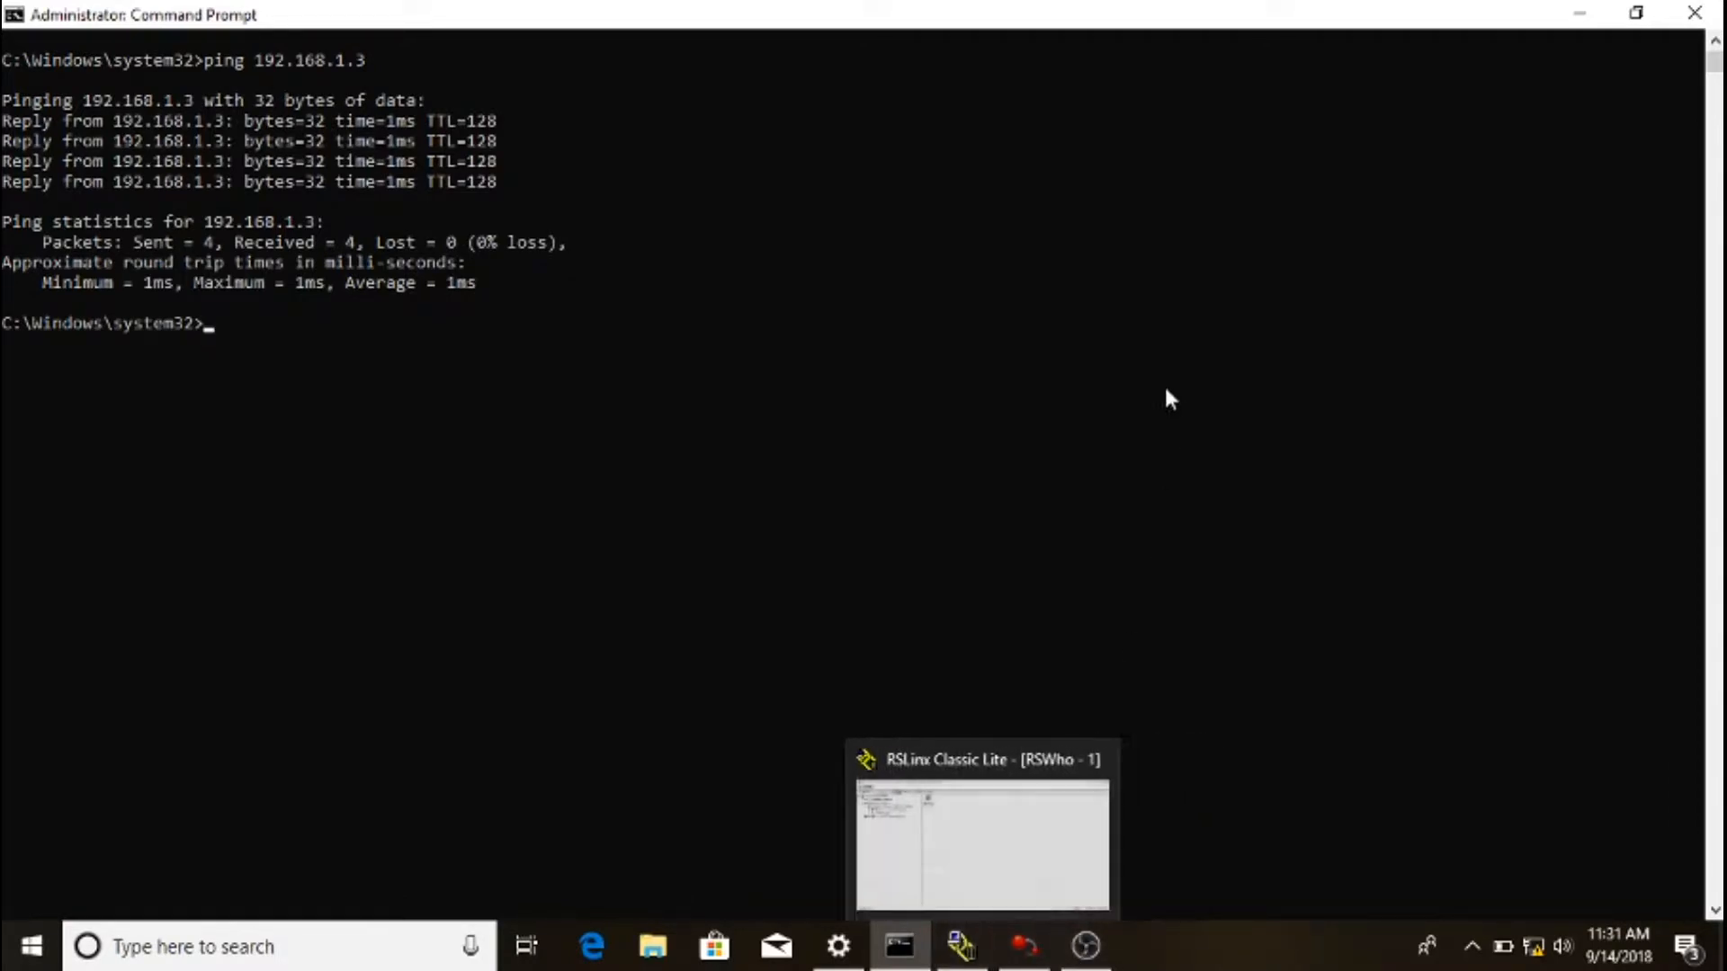
- Switch to RSLinx Classic and view the devices under the AB_ETHIP-1 Ethernet driver
{"action": "mouse_move", "coordinate": [986, 955]}
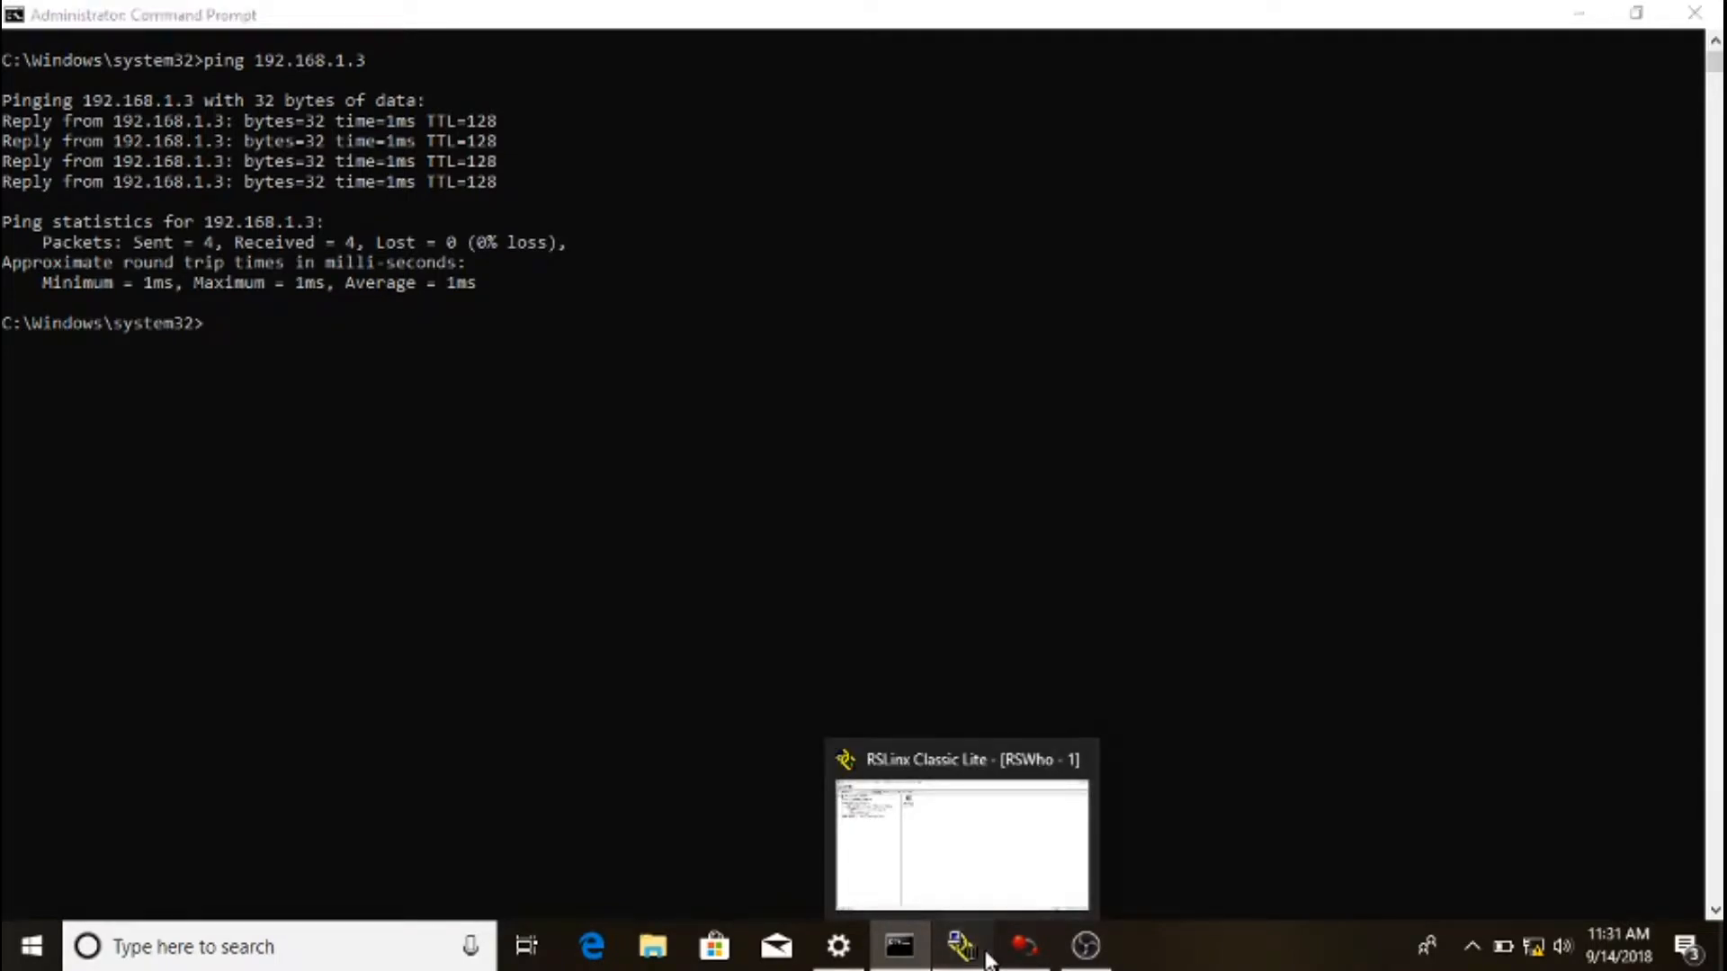
{"action": "left_click", "coordinate": [986, 955]}
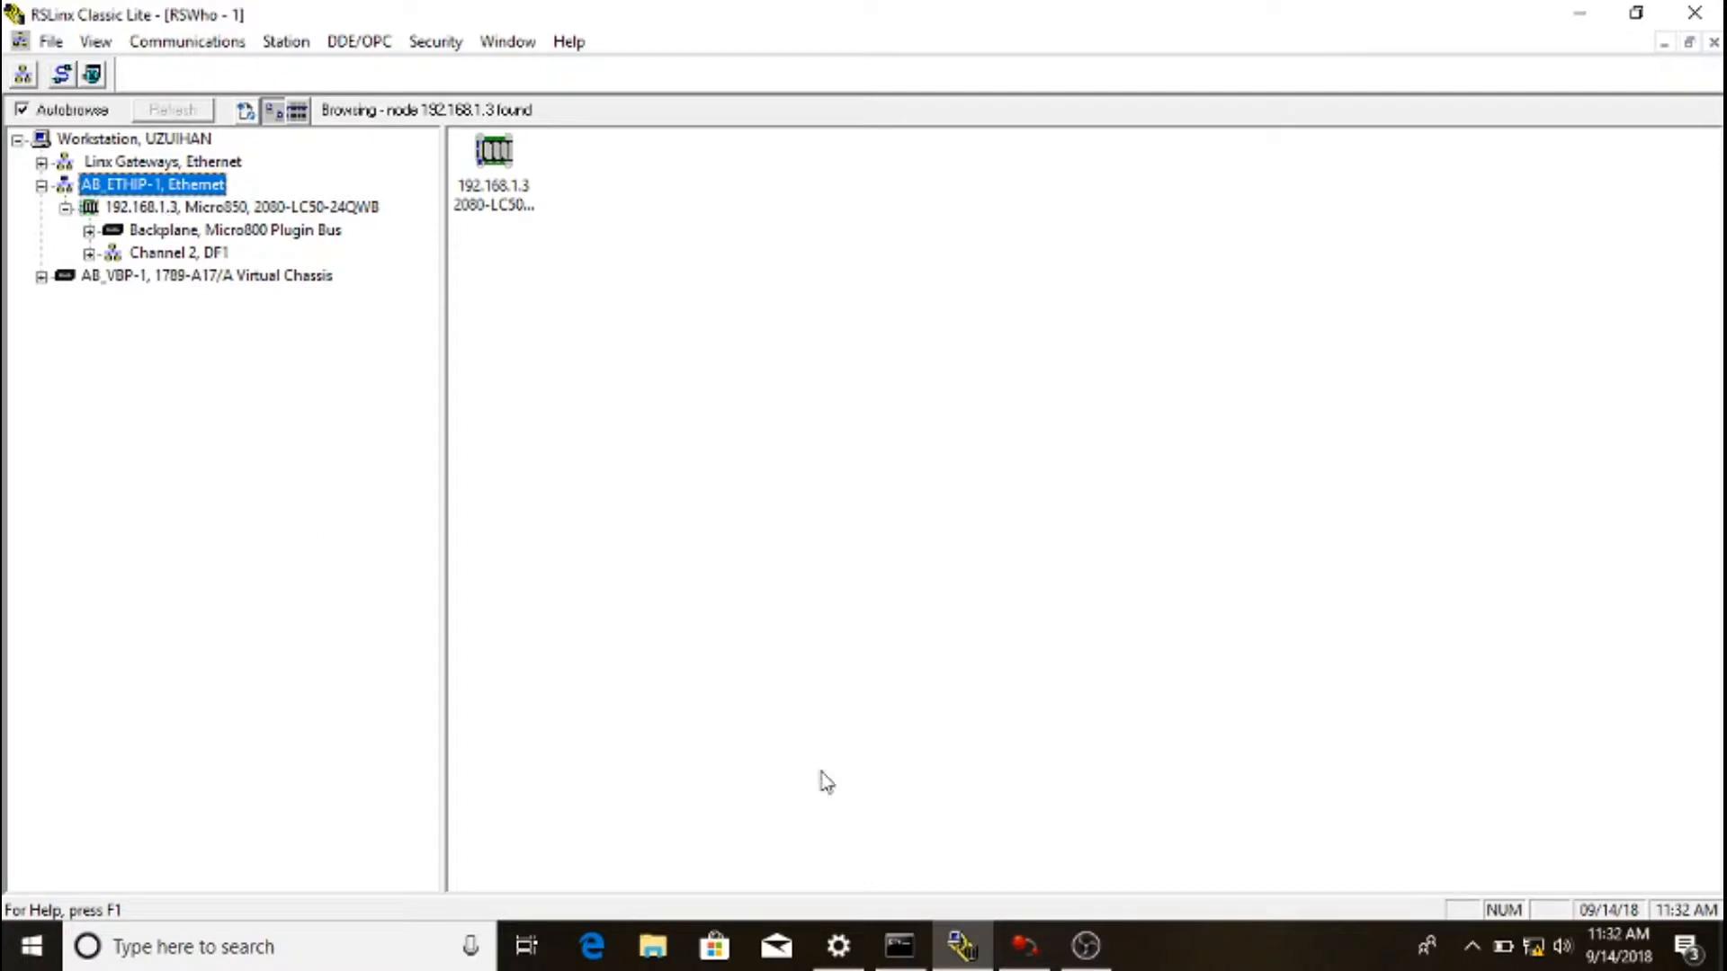
- Switch to Command Prompt and ping the controller at 192.168.1.3
{"action": "left_click", "coordinate": [906, 950]}
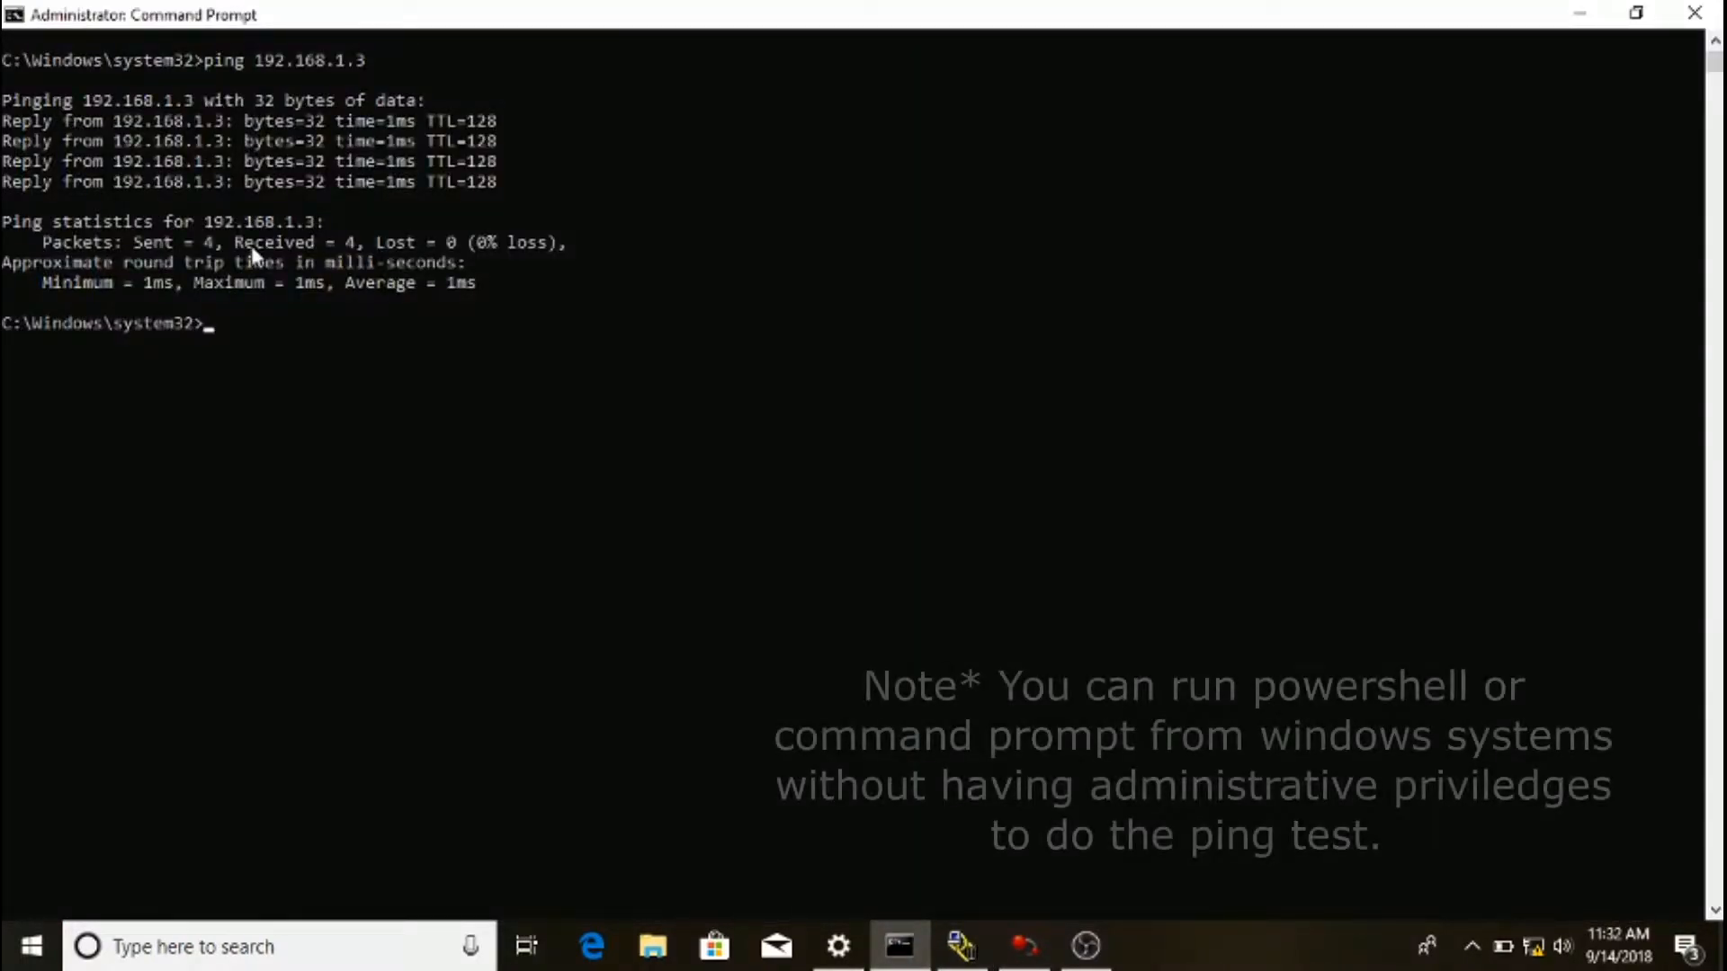
{"action": "type", "text": "p"}
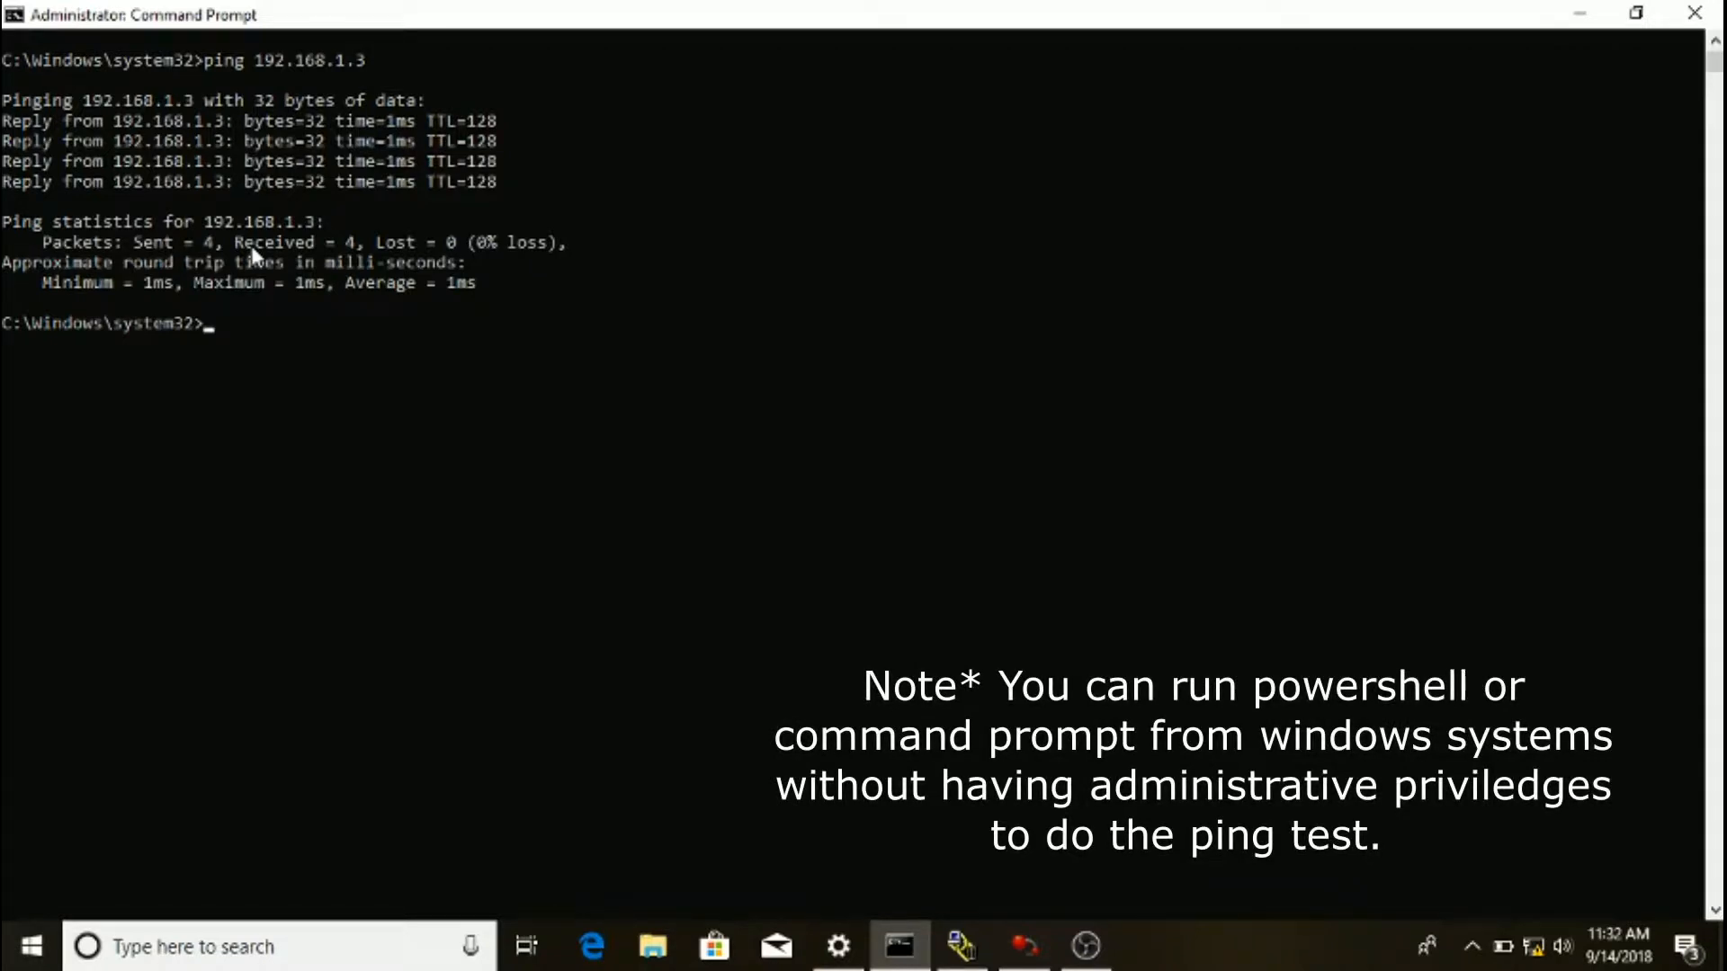
{"action": "type", "text": "ing "}
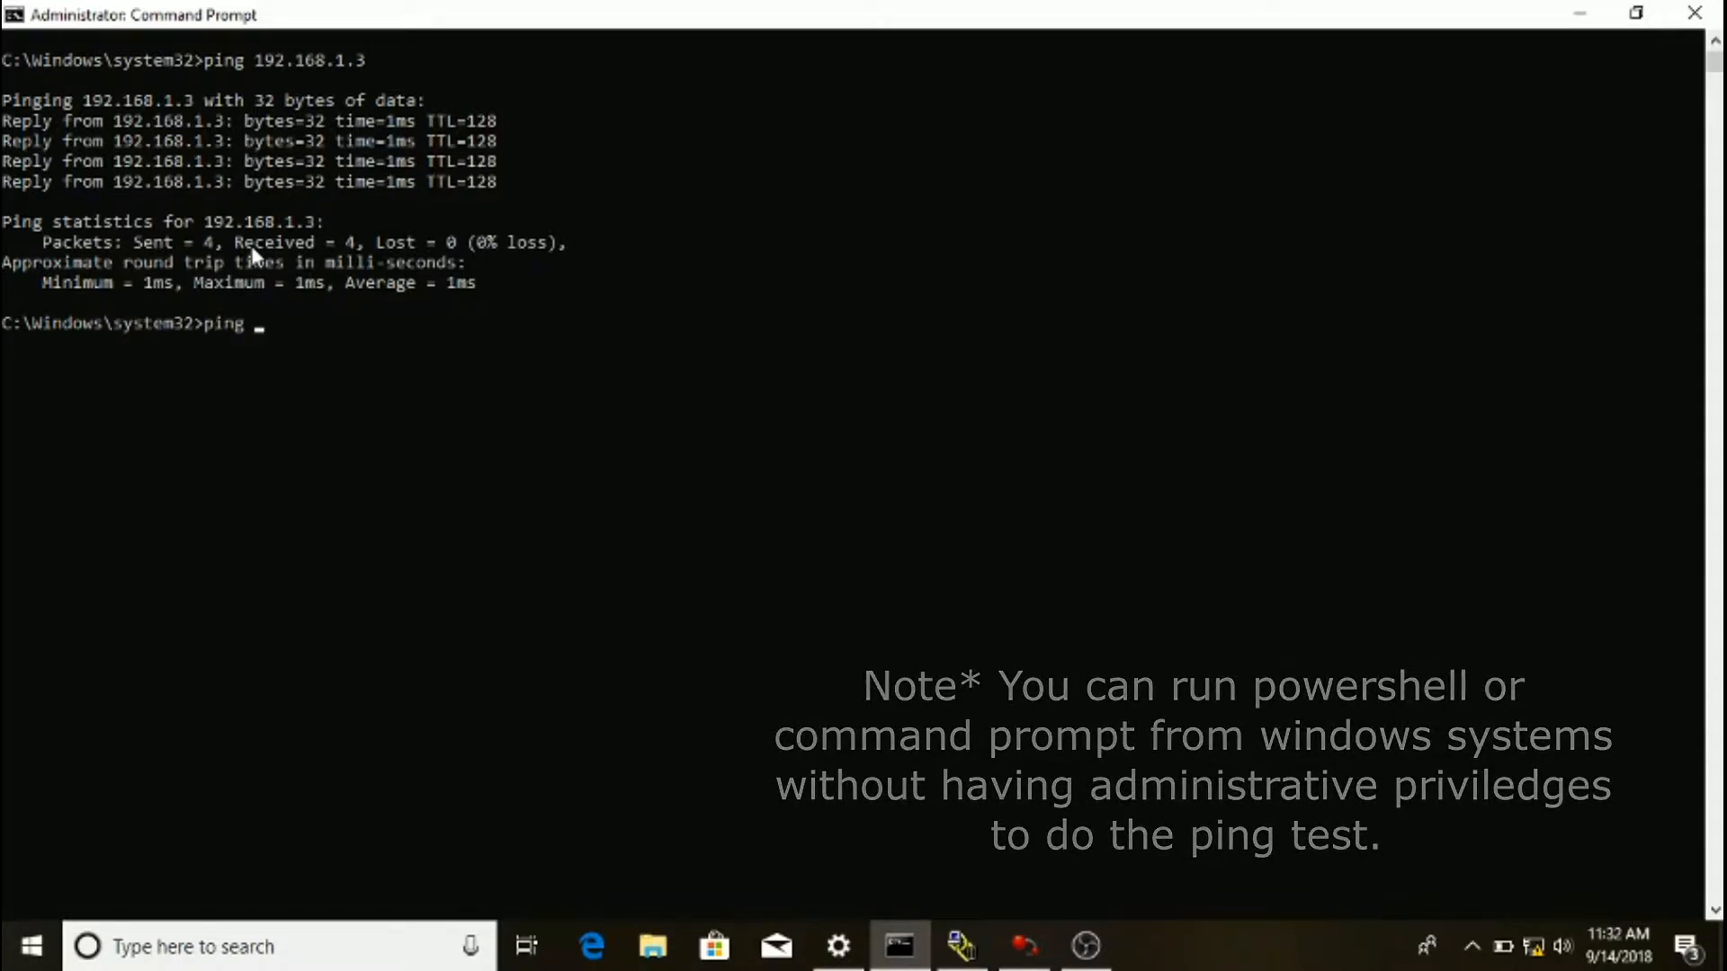
{"action": "type", "text": "192.168.1.3"}
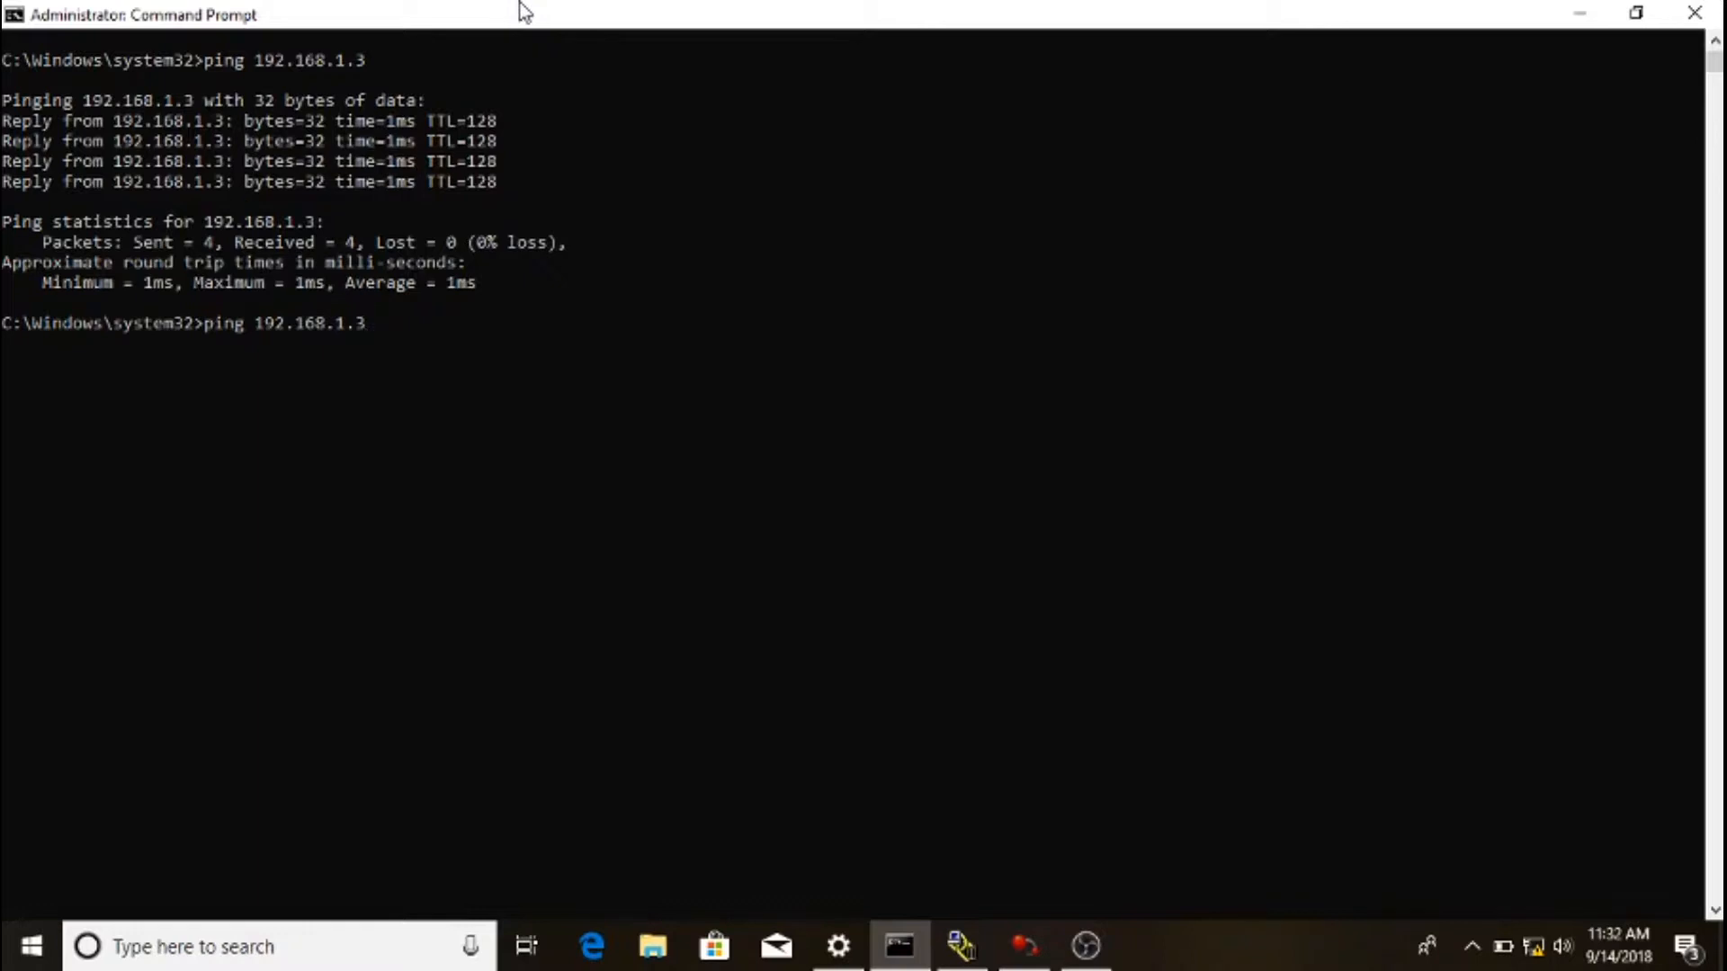
{"action": "key", "text": "Return"}
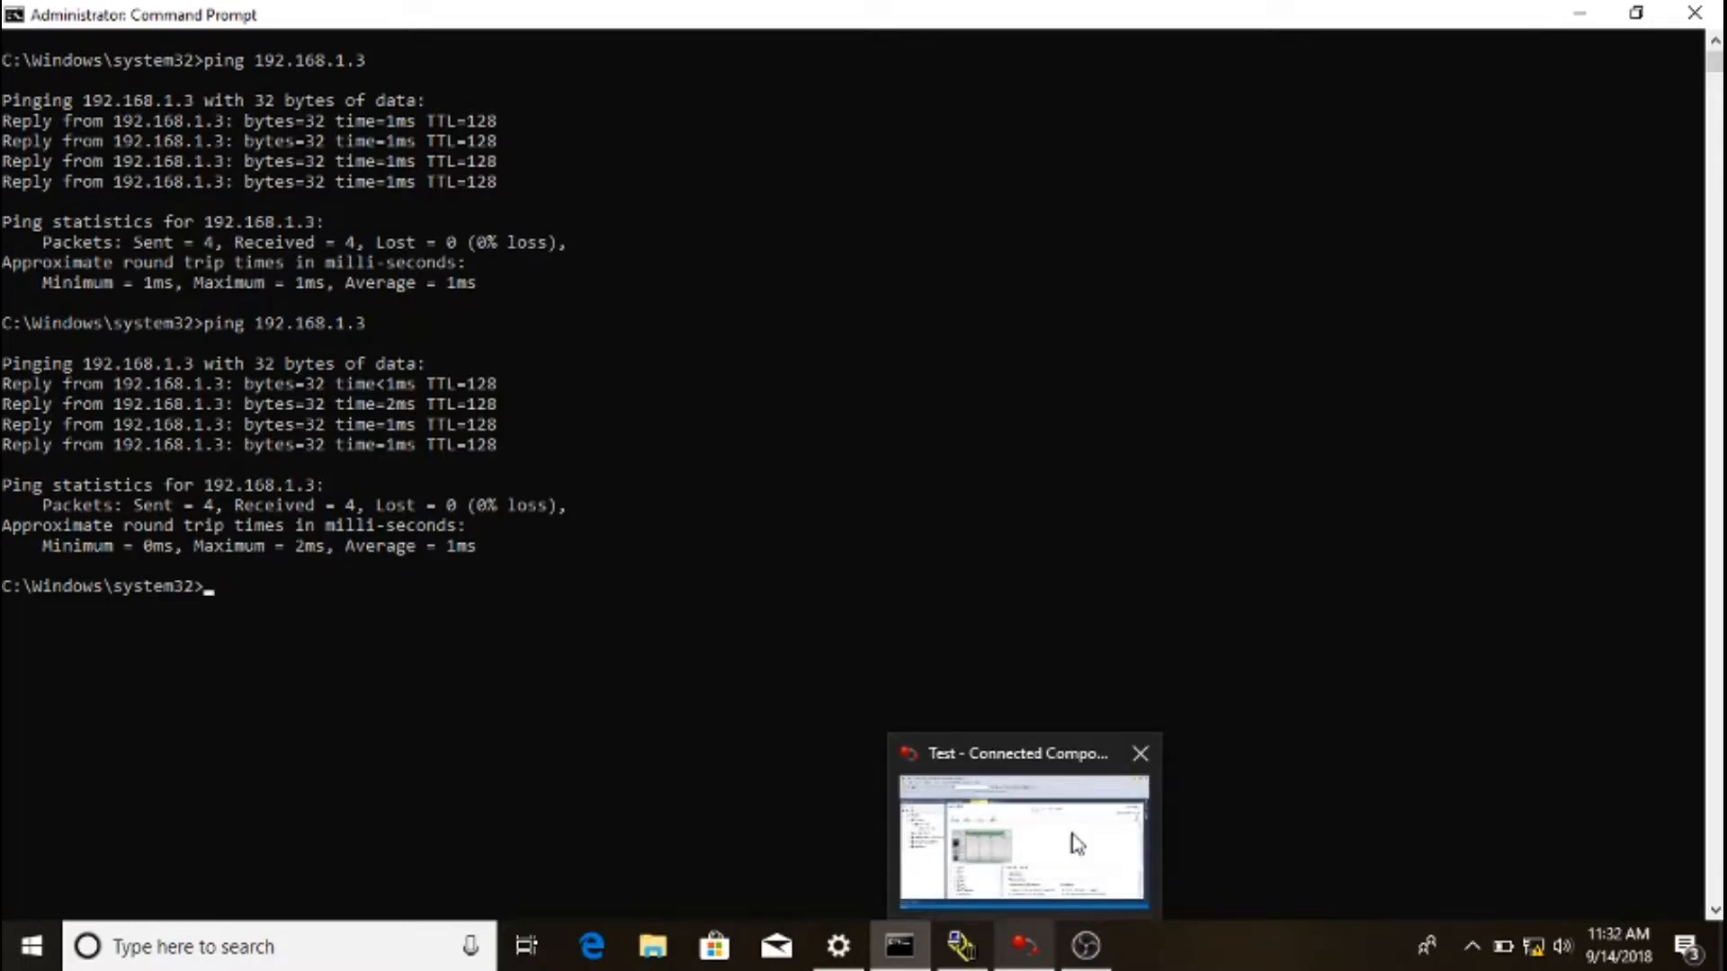
- Run arp -a in Command Prompt to list the ARP table, and switch back to the RSLinx Classic device view
{"action": "type", "text": "arp -a"}
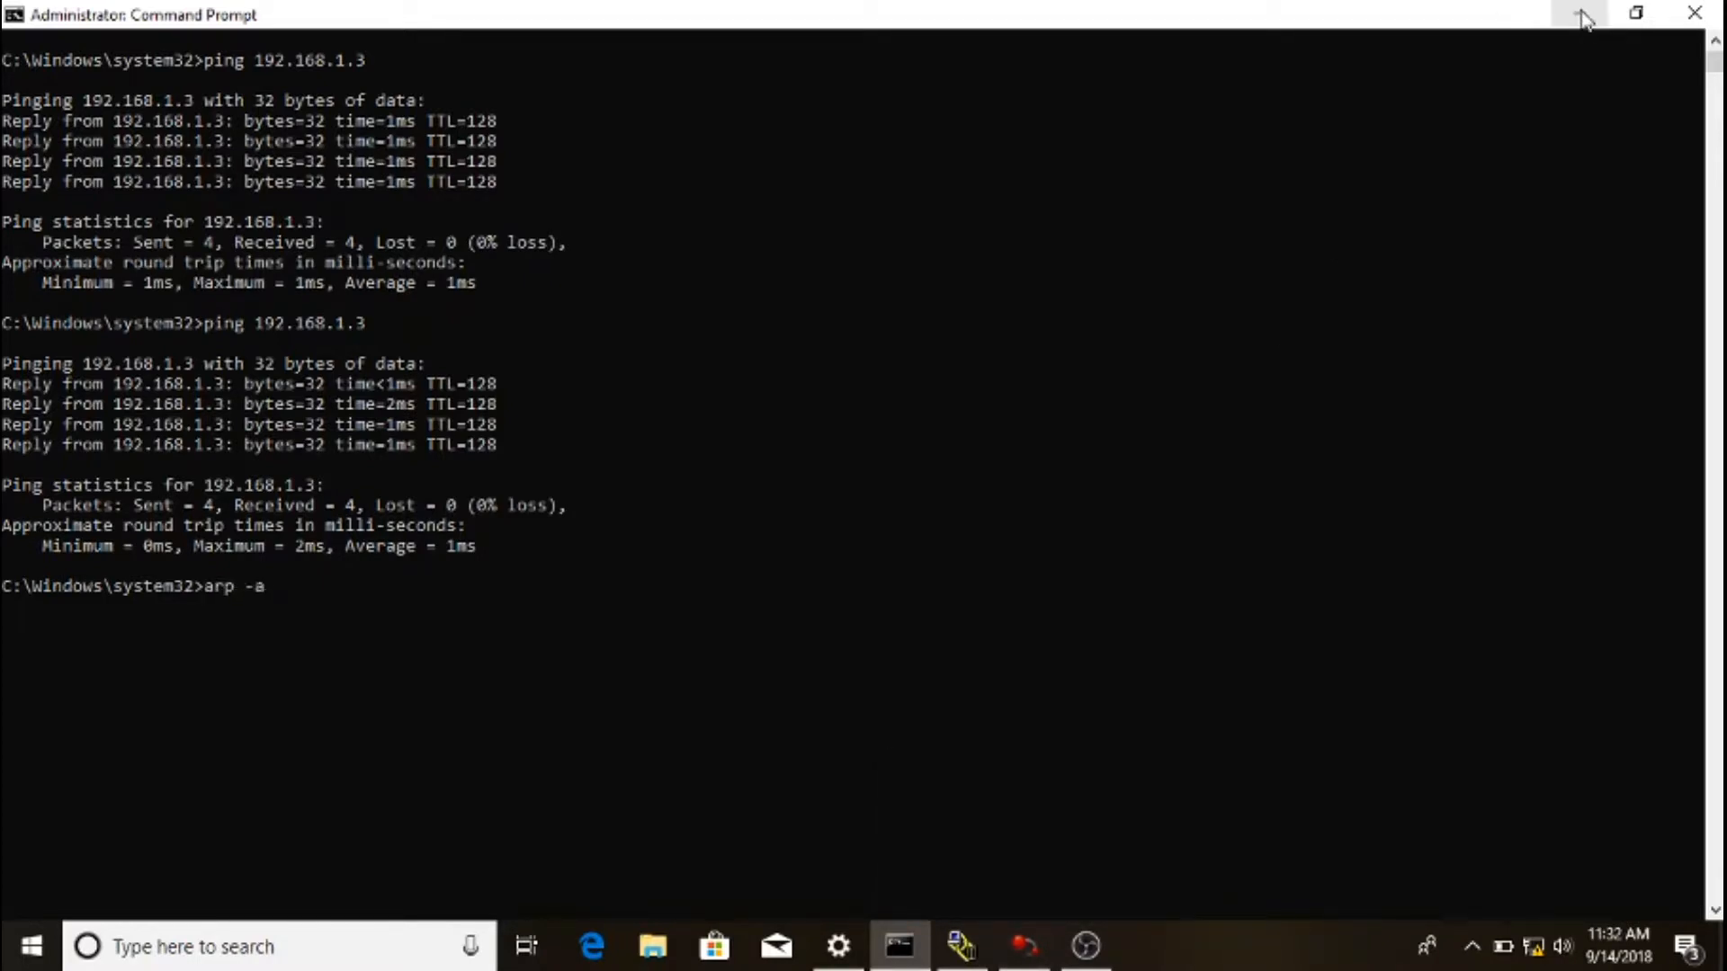
{"action": "key", "text": "Return"}
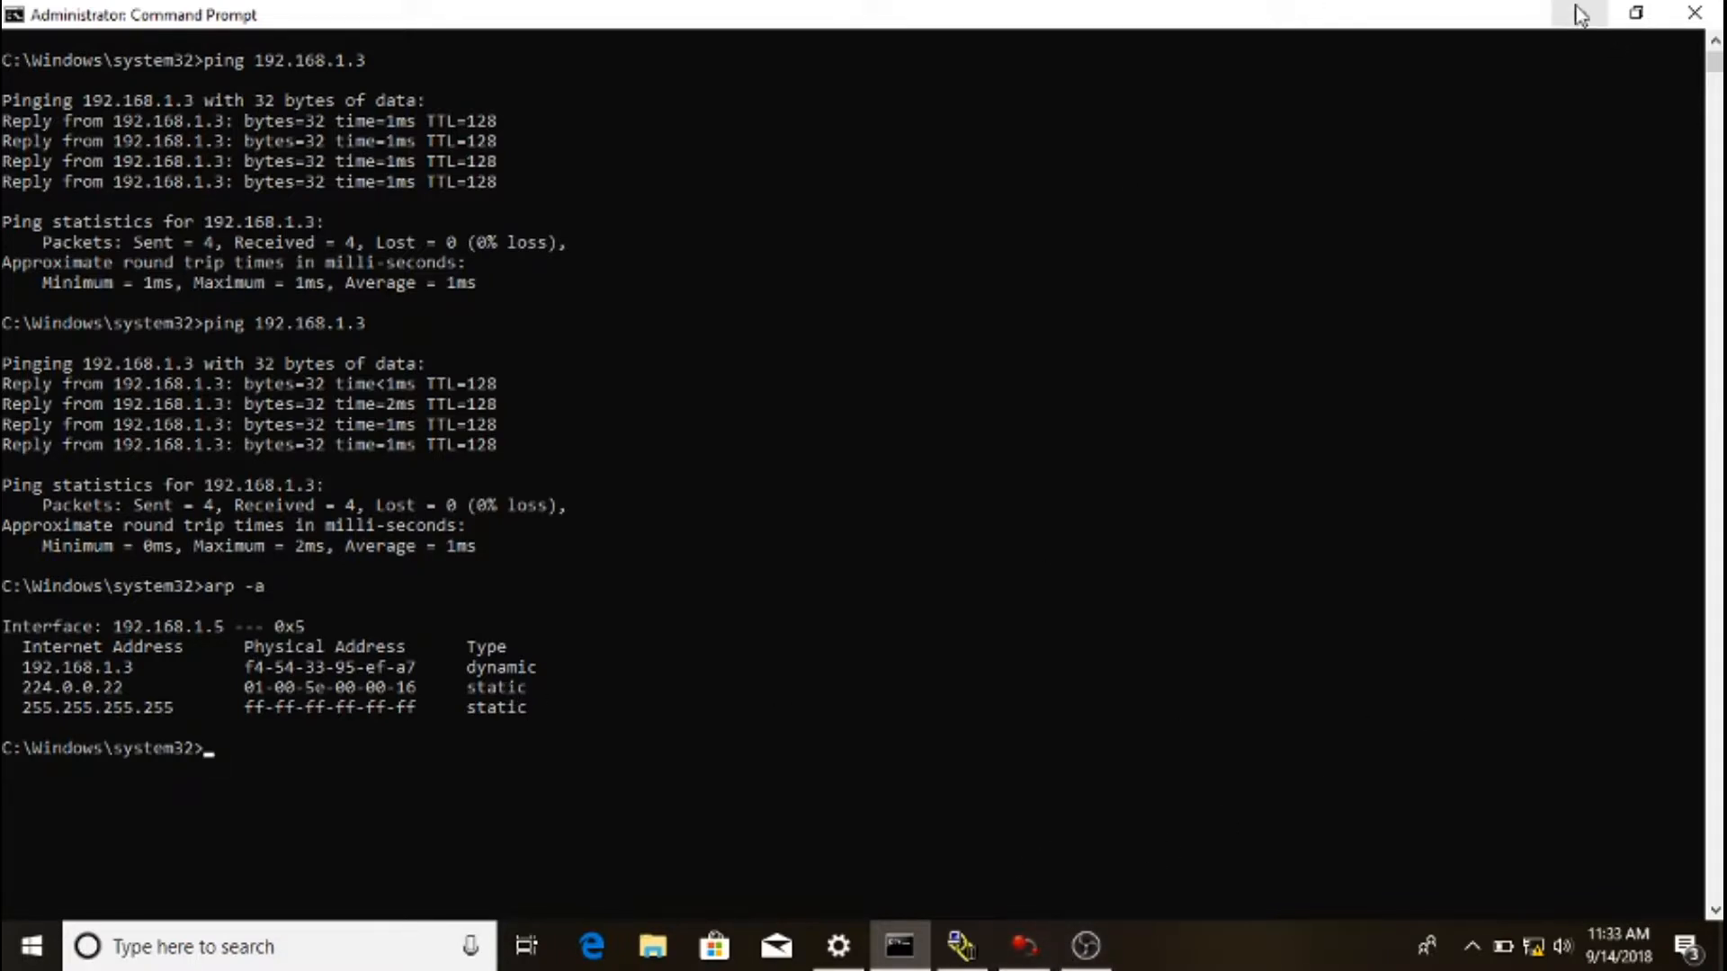
{"action": "left_click", "coordinate": [960, 945]}
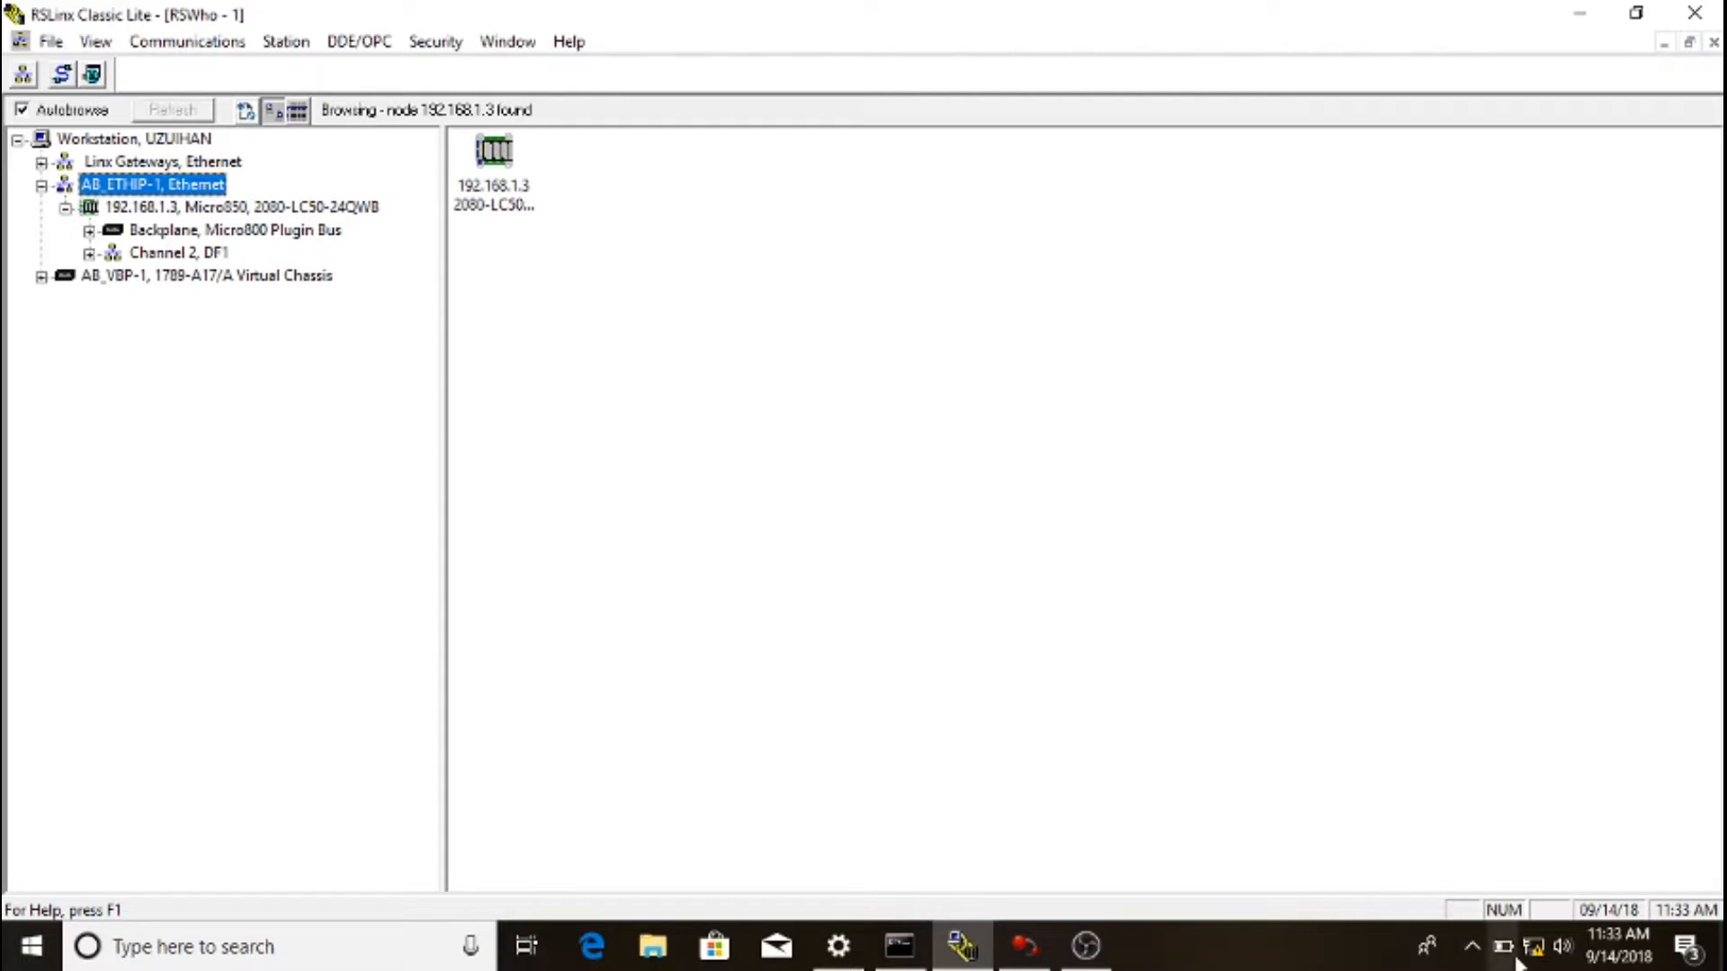
- Open the Internet Protocol Version 4 properties of the PC's Ethernet adapter from the Windows network settings to check its IP address
{"action": "mouse_move", "coordinate": [1534, 964]}
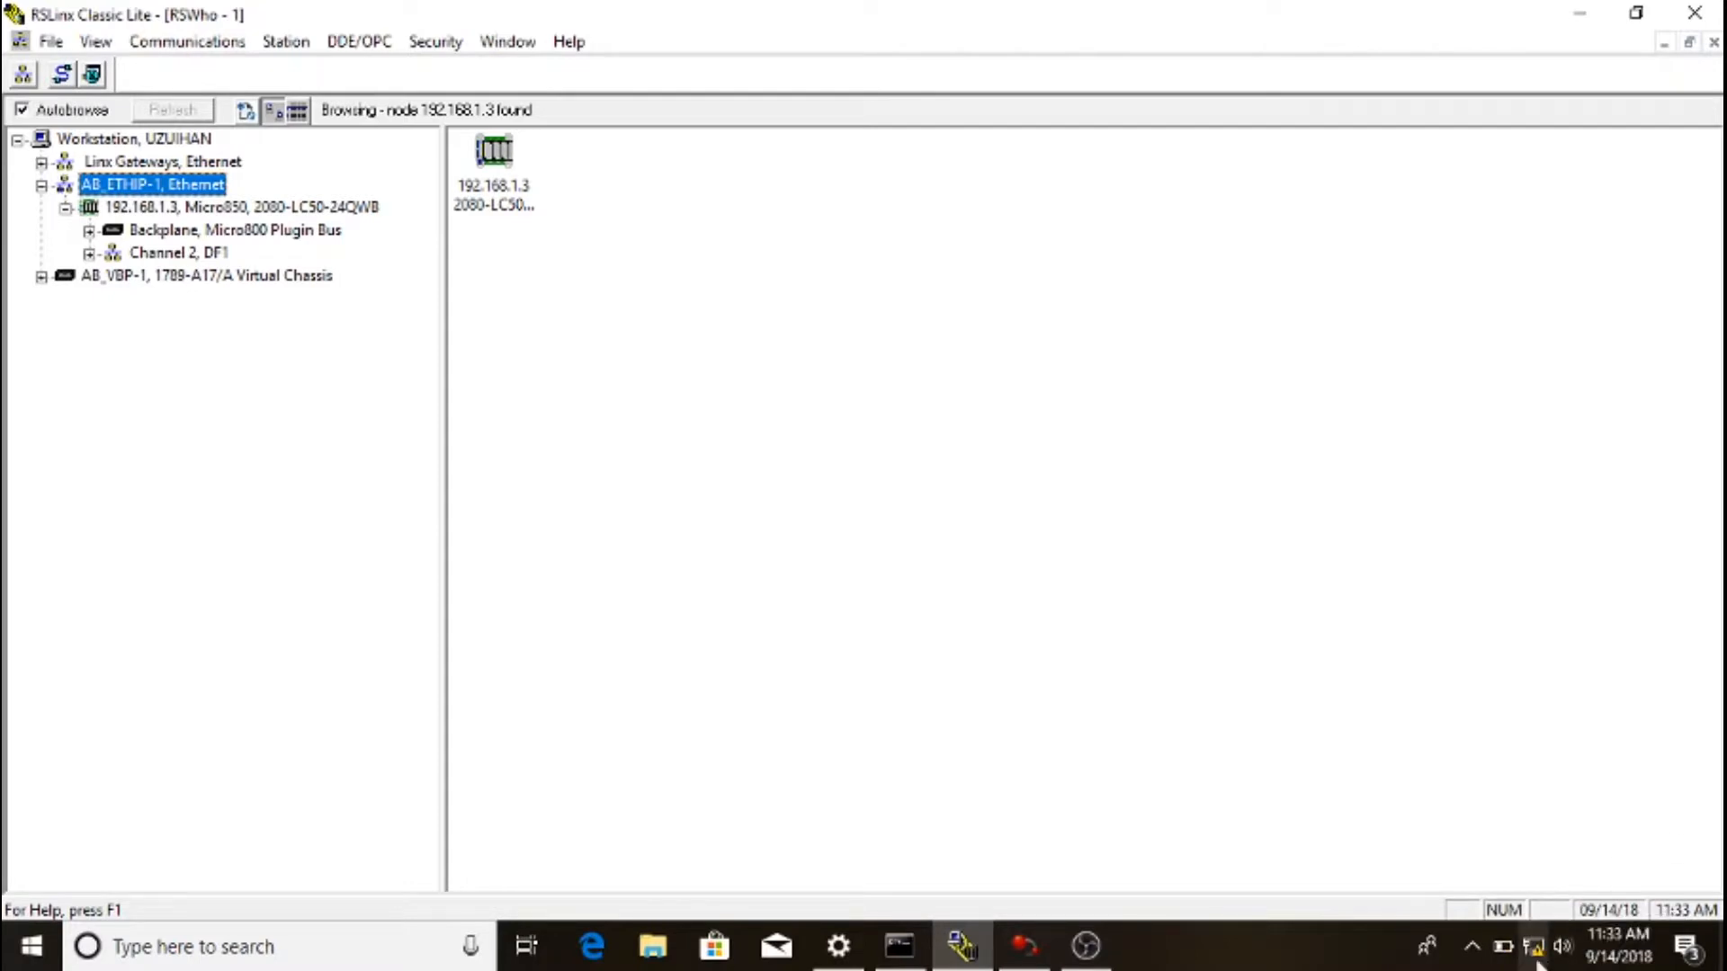
{"action": "right_click", "coordinate": [1541, 958]}
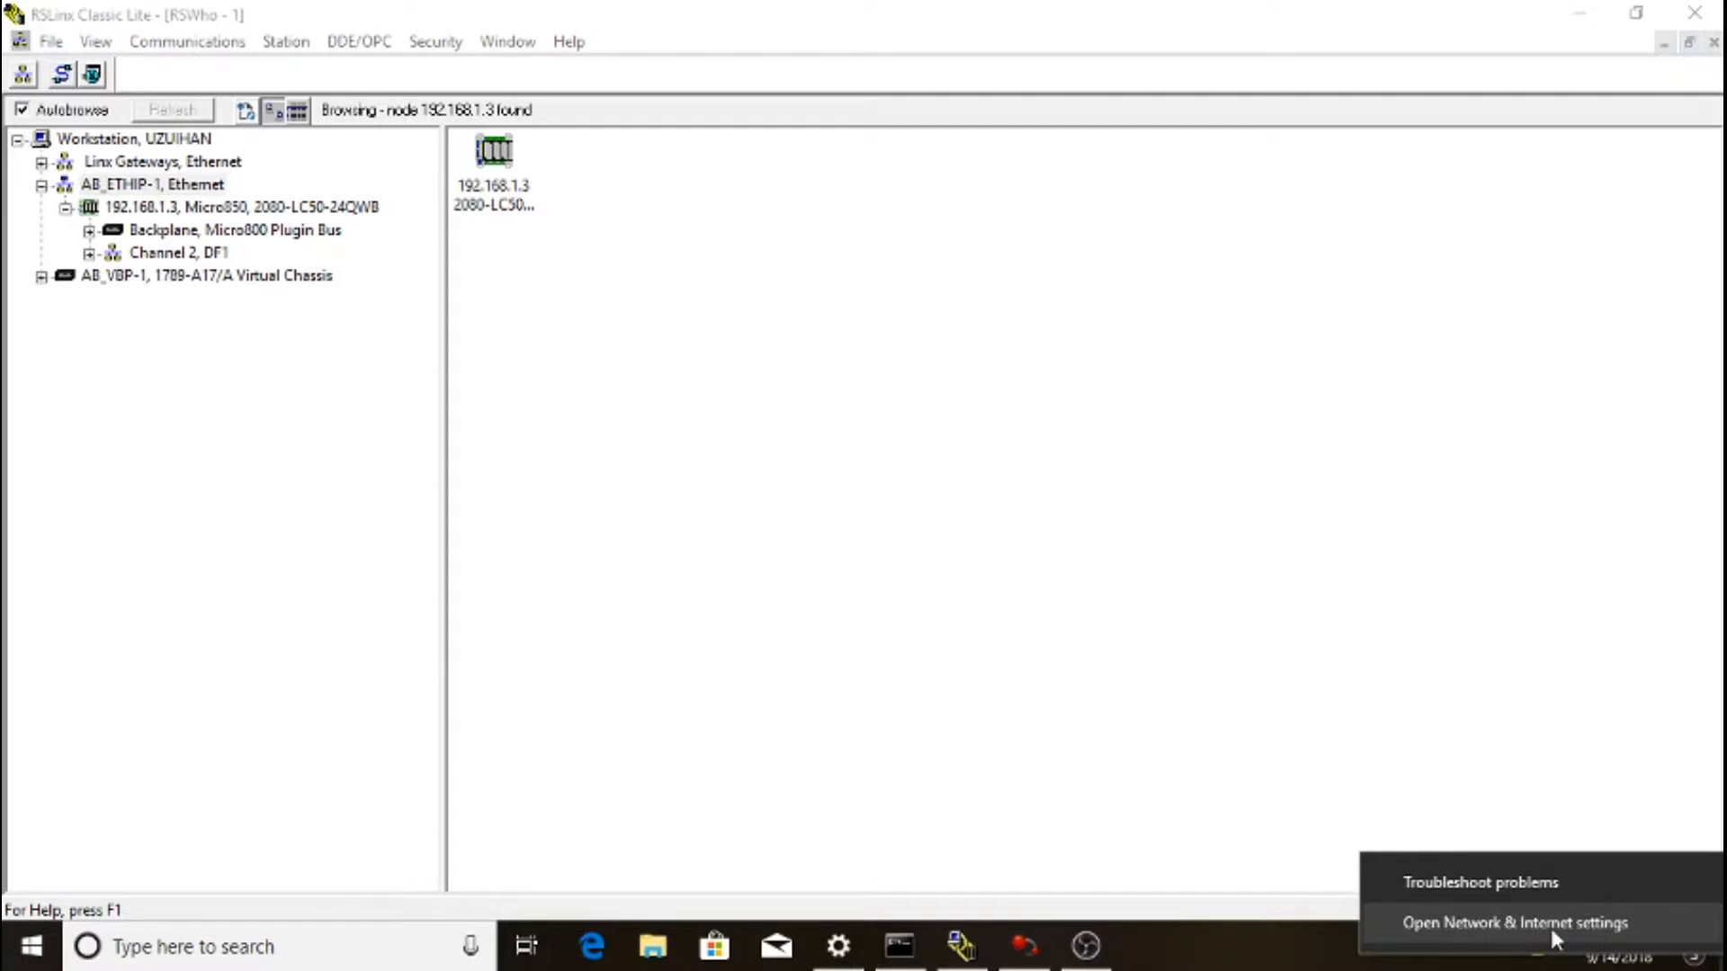
{"action": "left_click", "coordinate": [1551, 928]}
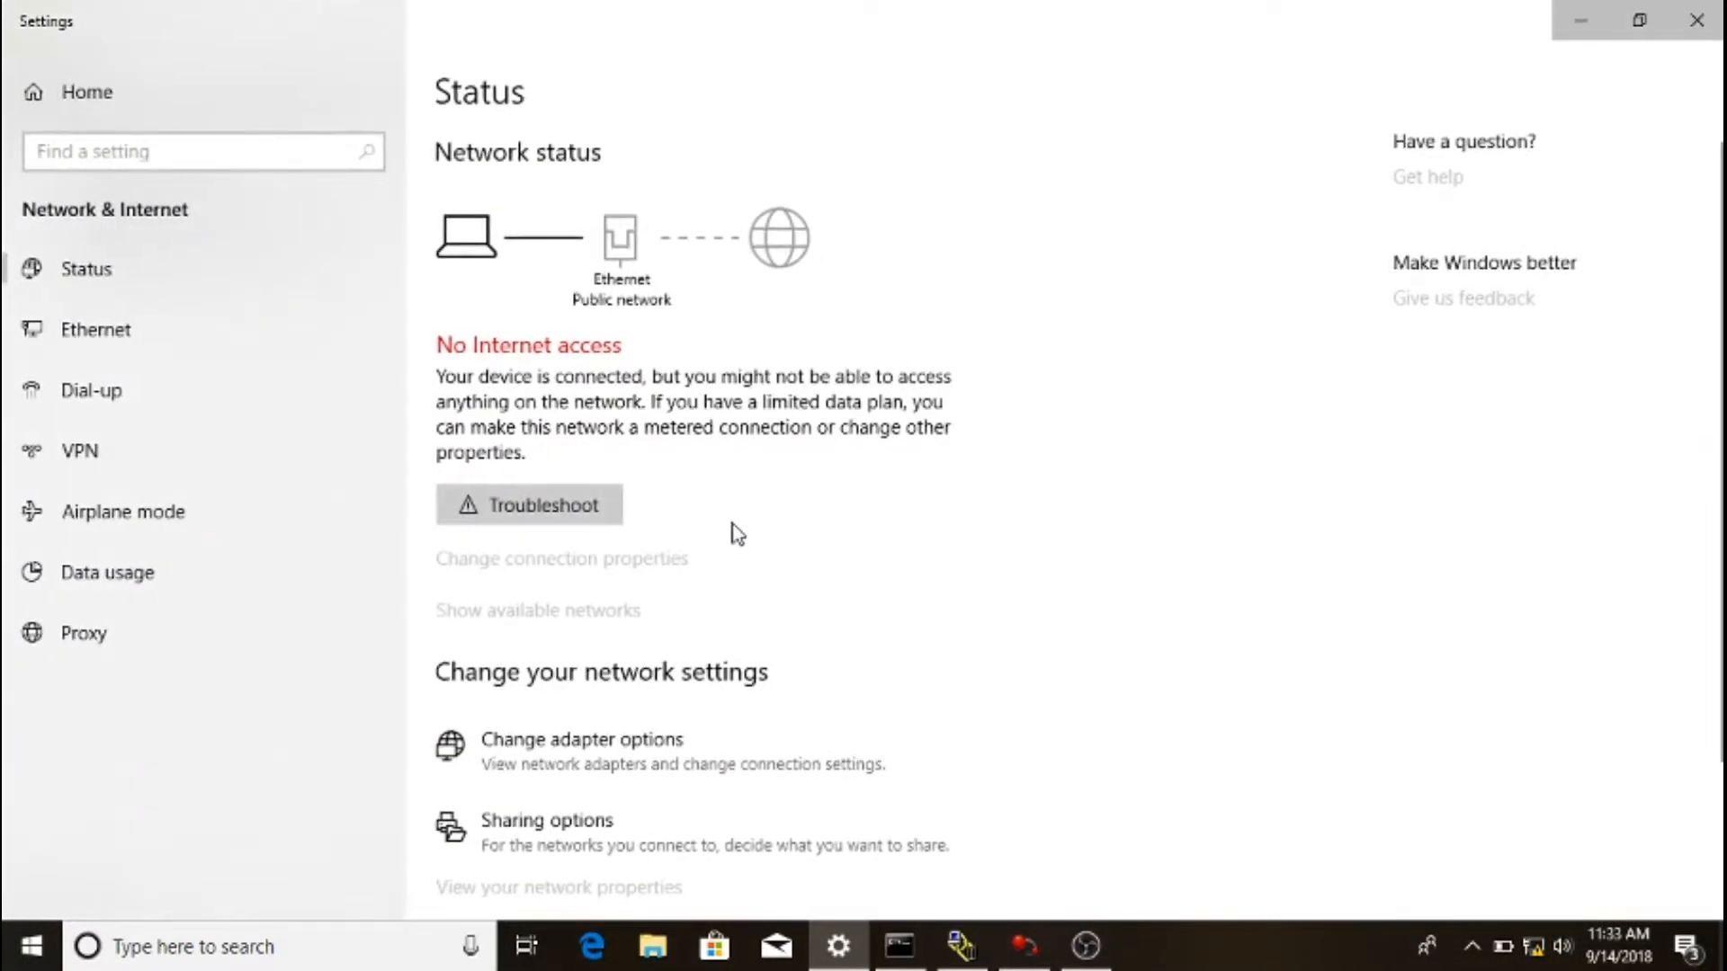
{"action": "left_click", "coordinate": [696, 773]}
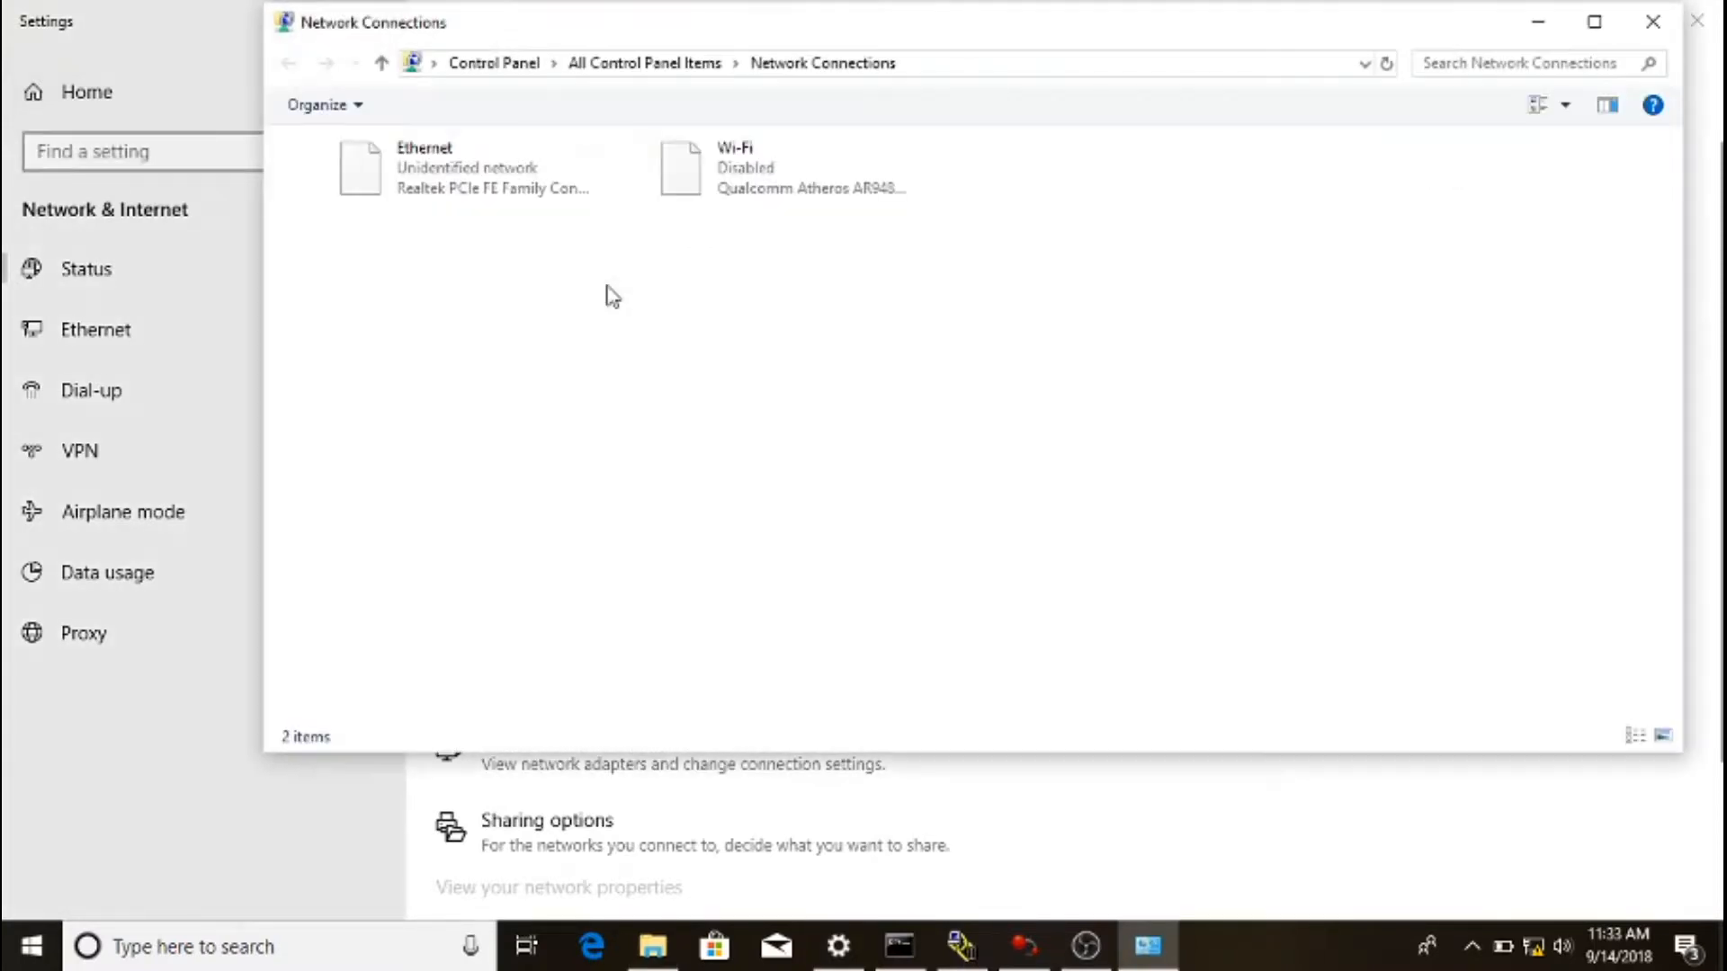
{"action": "right_click", "coordinate": [516, 191]}
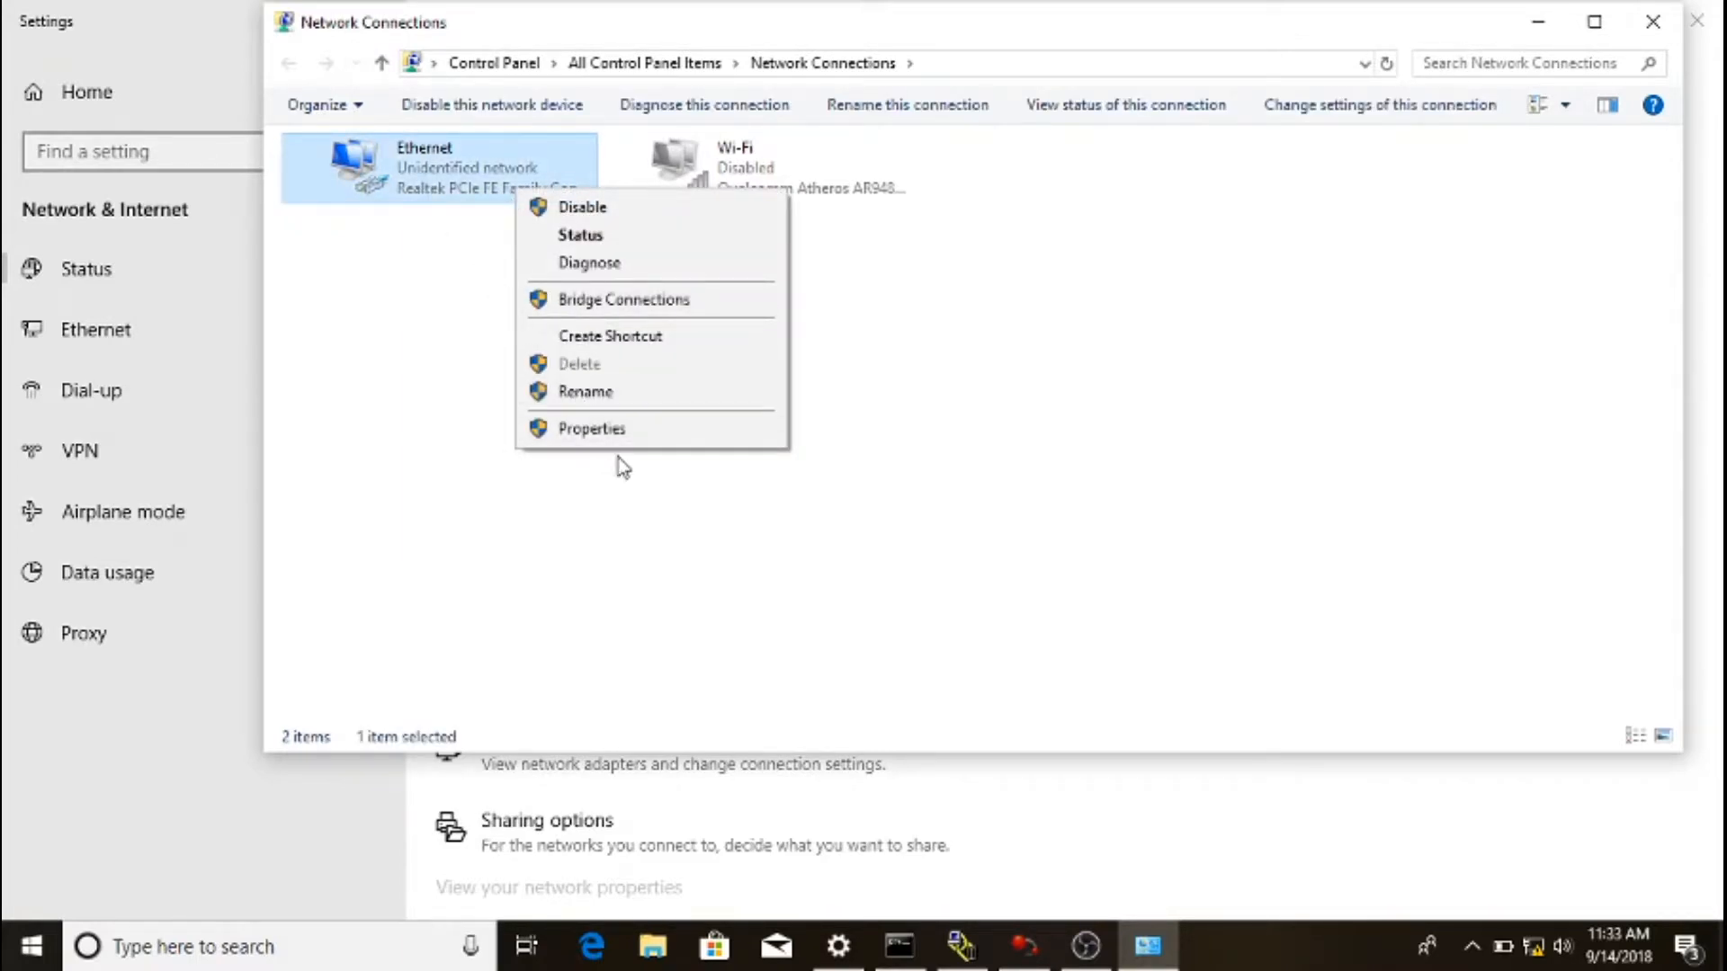
{"action": "left_click", "coordinate": [620, 429]}
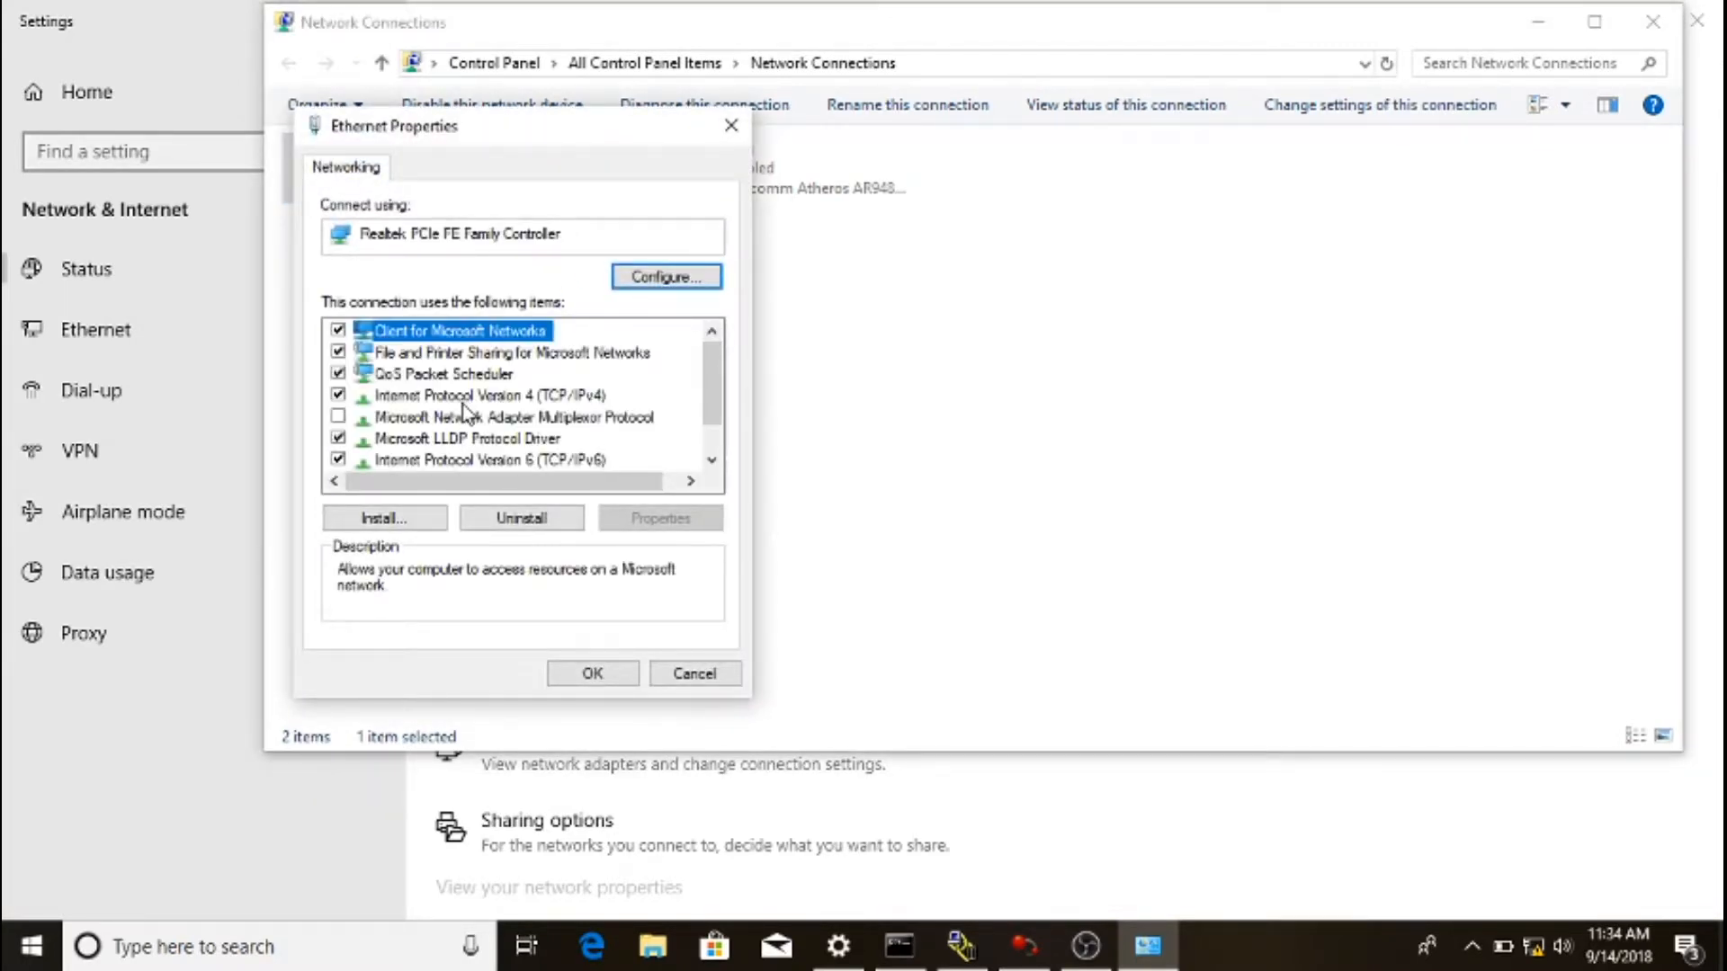
{"action": "double_click", "coordinate": [468, 396]}
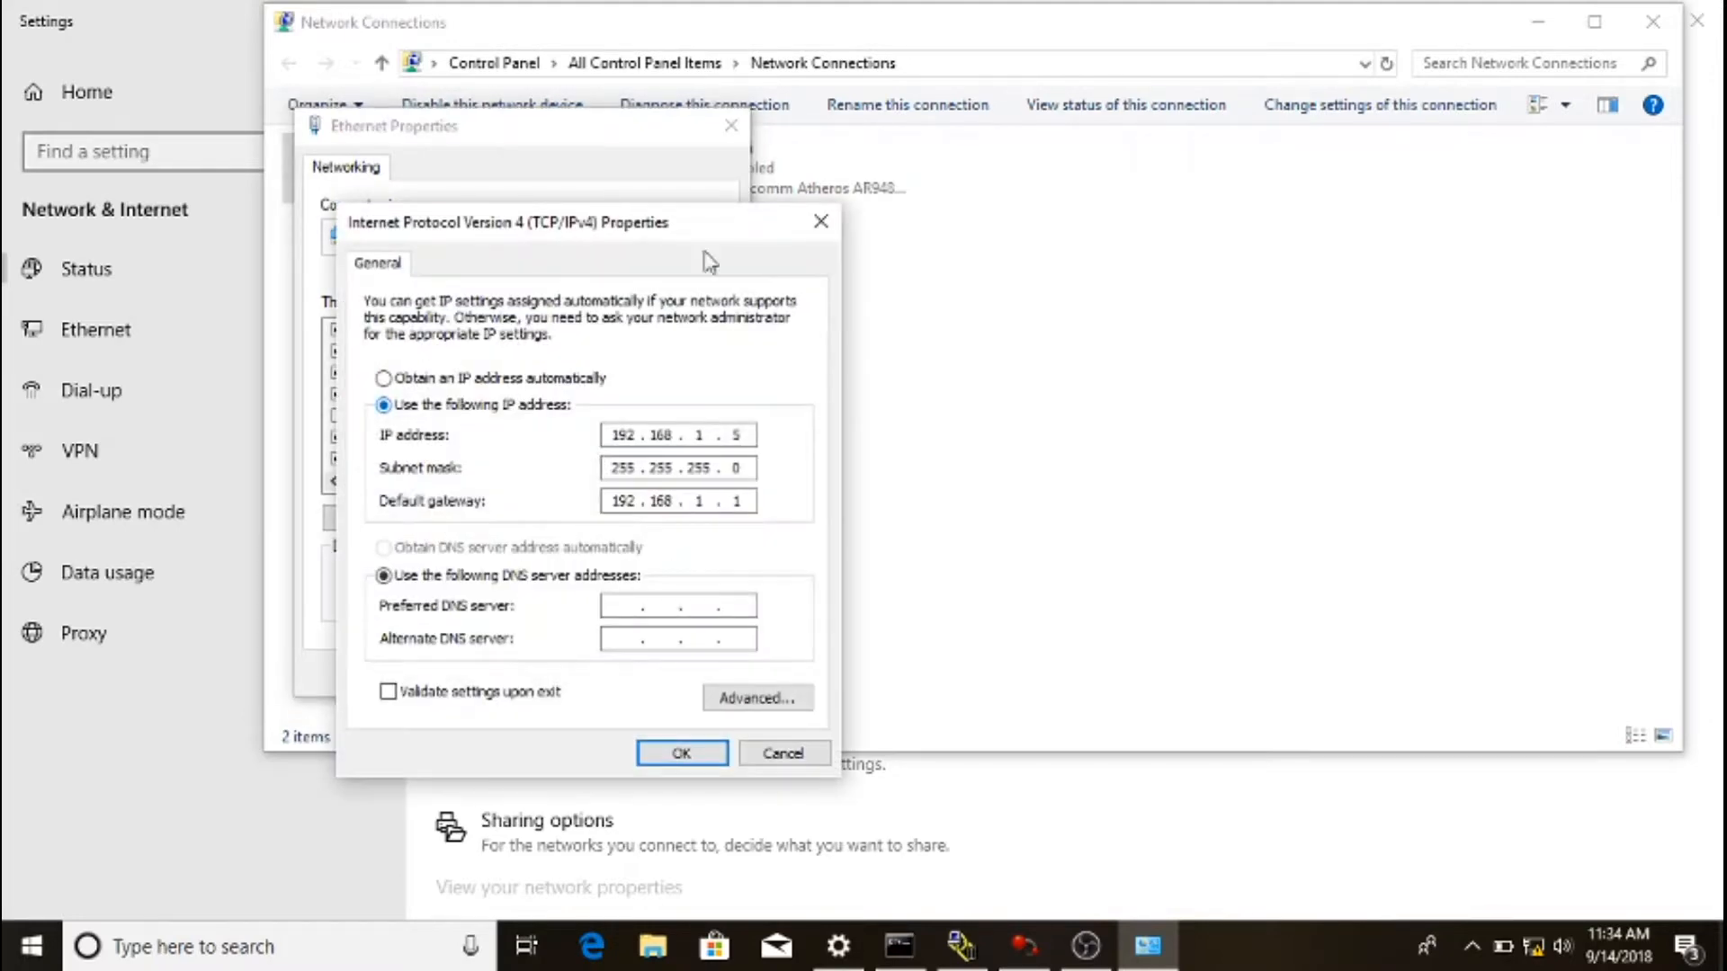
{"action": "left_click_drag", "start_coordinate": [755, 228], "coordinate": [993, 185]}
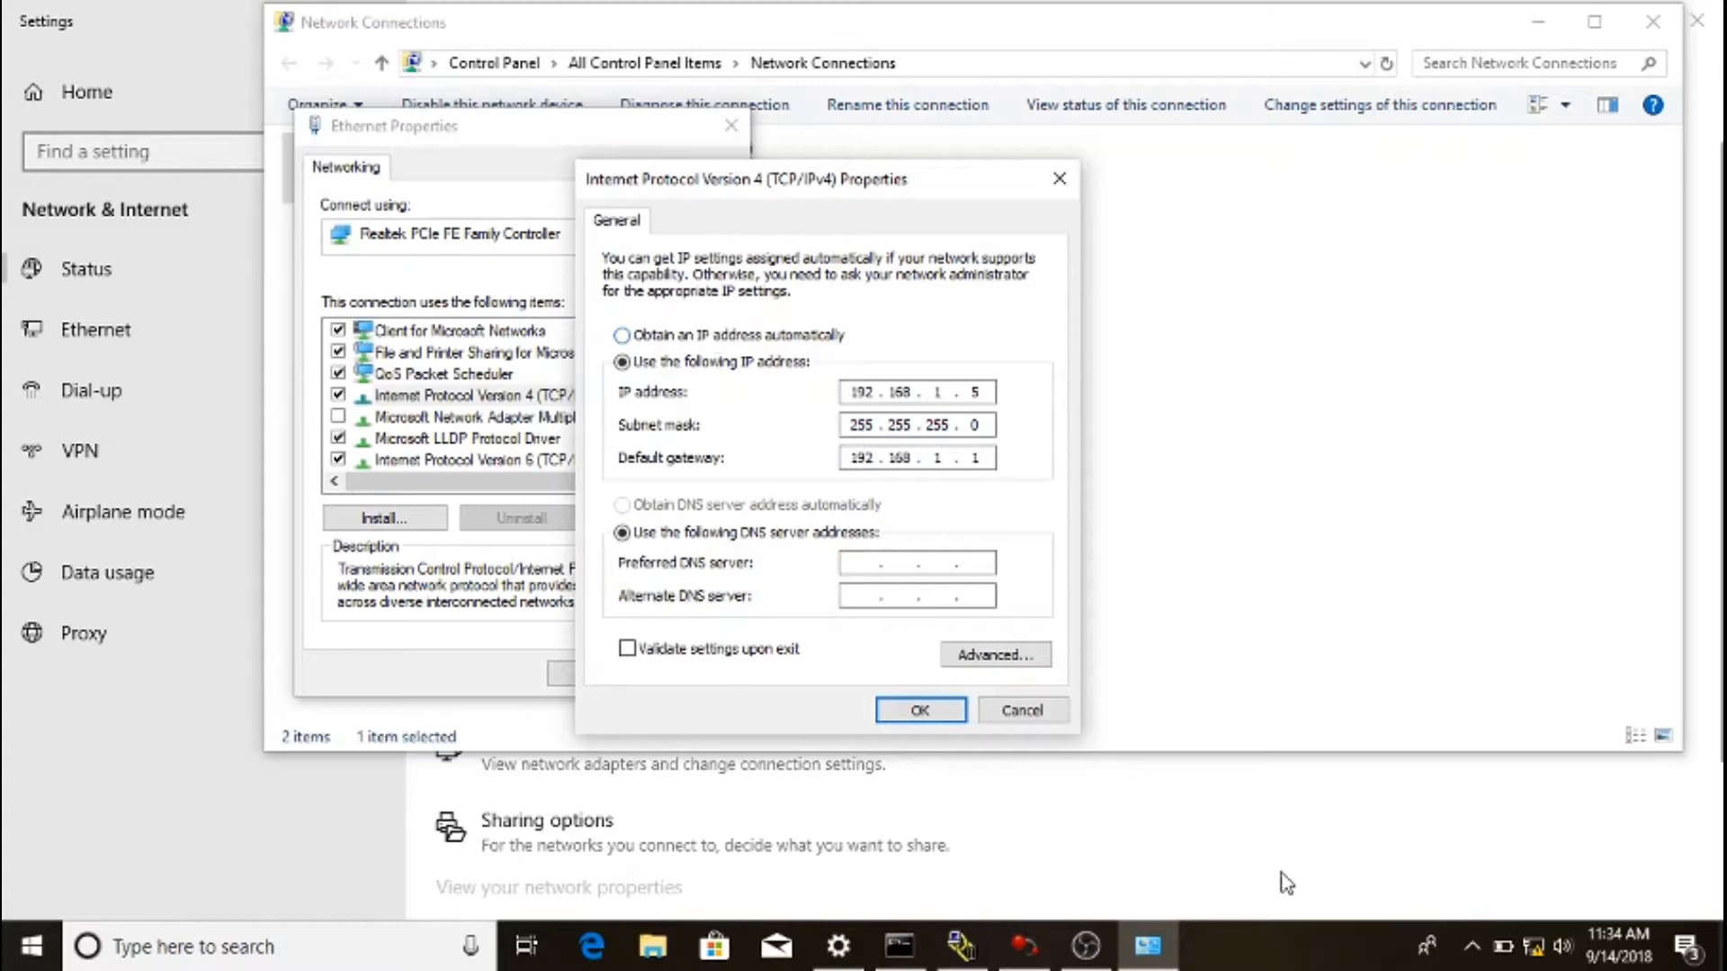
- Compare the PC's IPv4 settings with the Micro850 Ethernet settings in Connected Components Workbench and the device address in RSLinx Classic
{"action": "left_click", "coordinate": [1023, 944]}
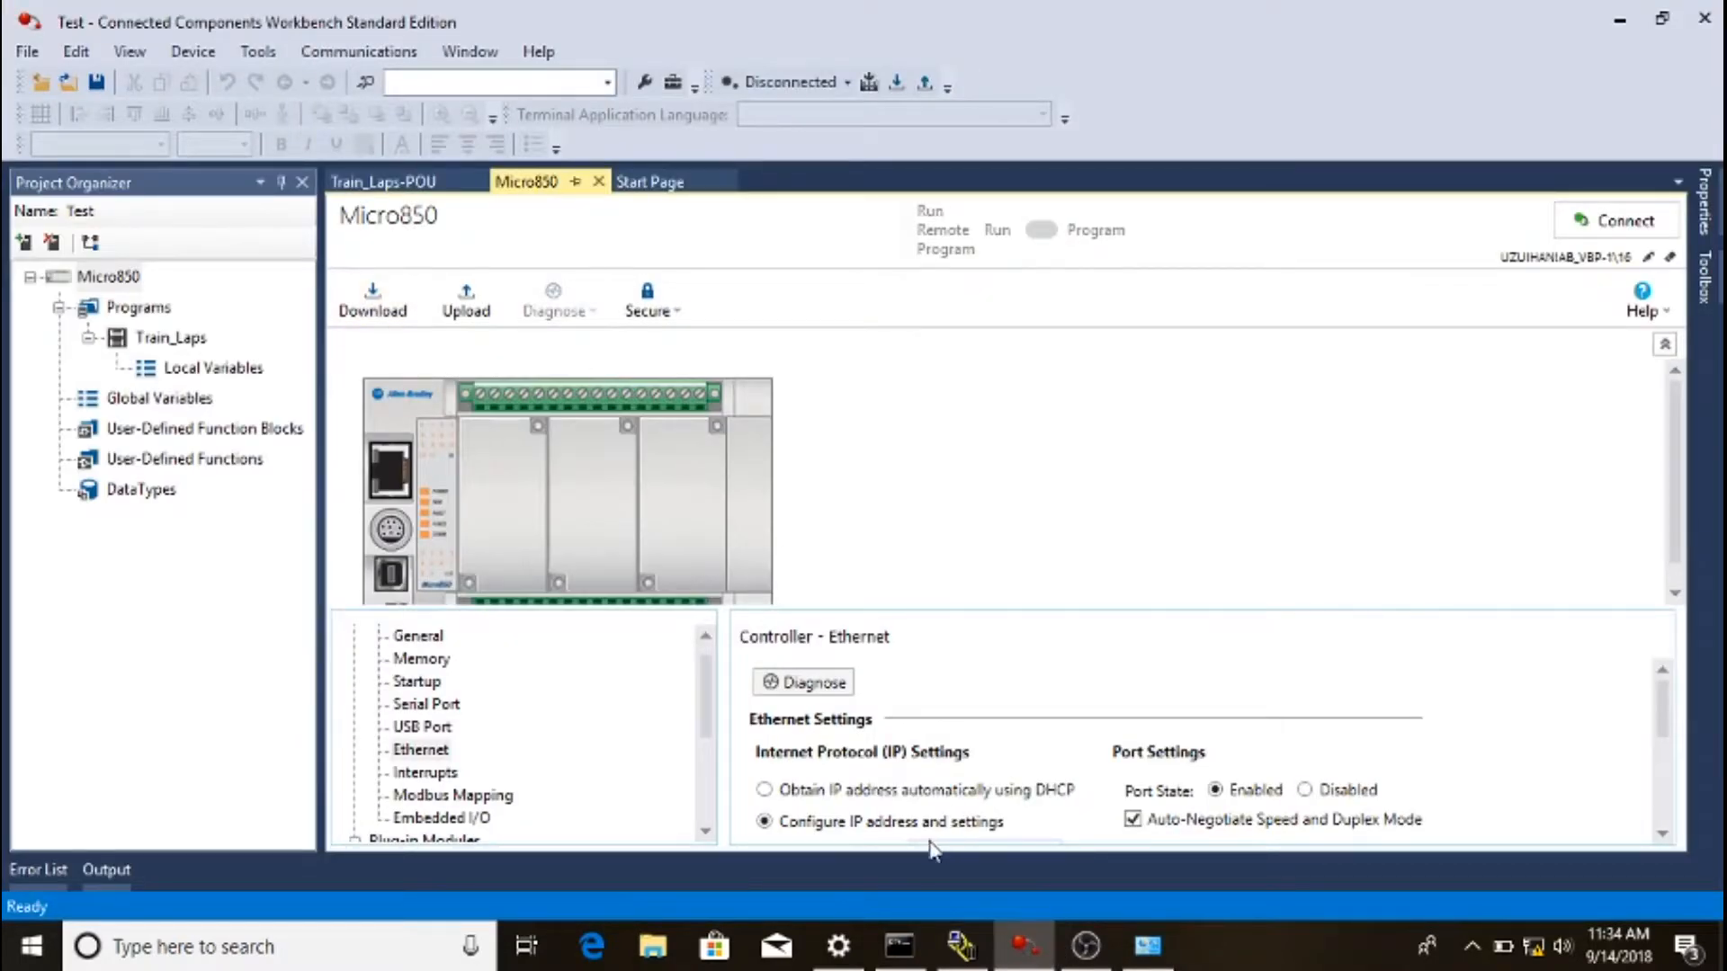
{"action": "left_click", "coordinate": [961, 944]}
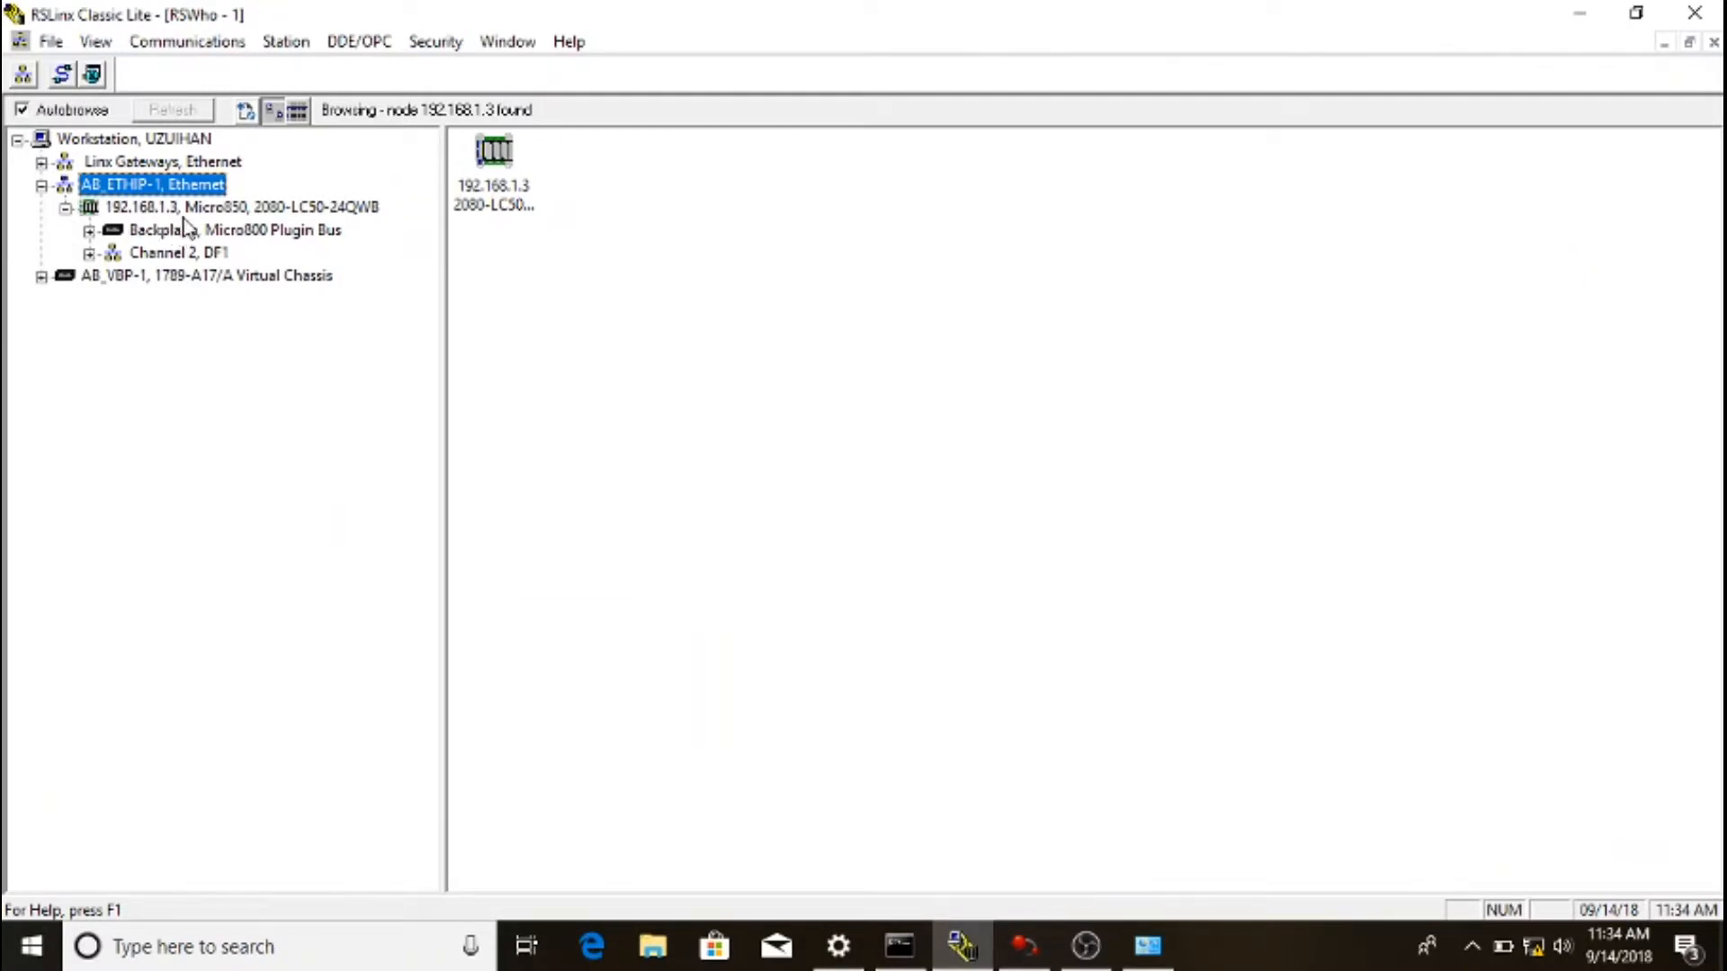
{"action": "left_click", "coordinate": [1584, 16]}
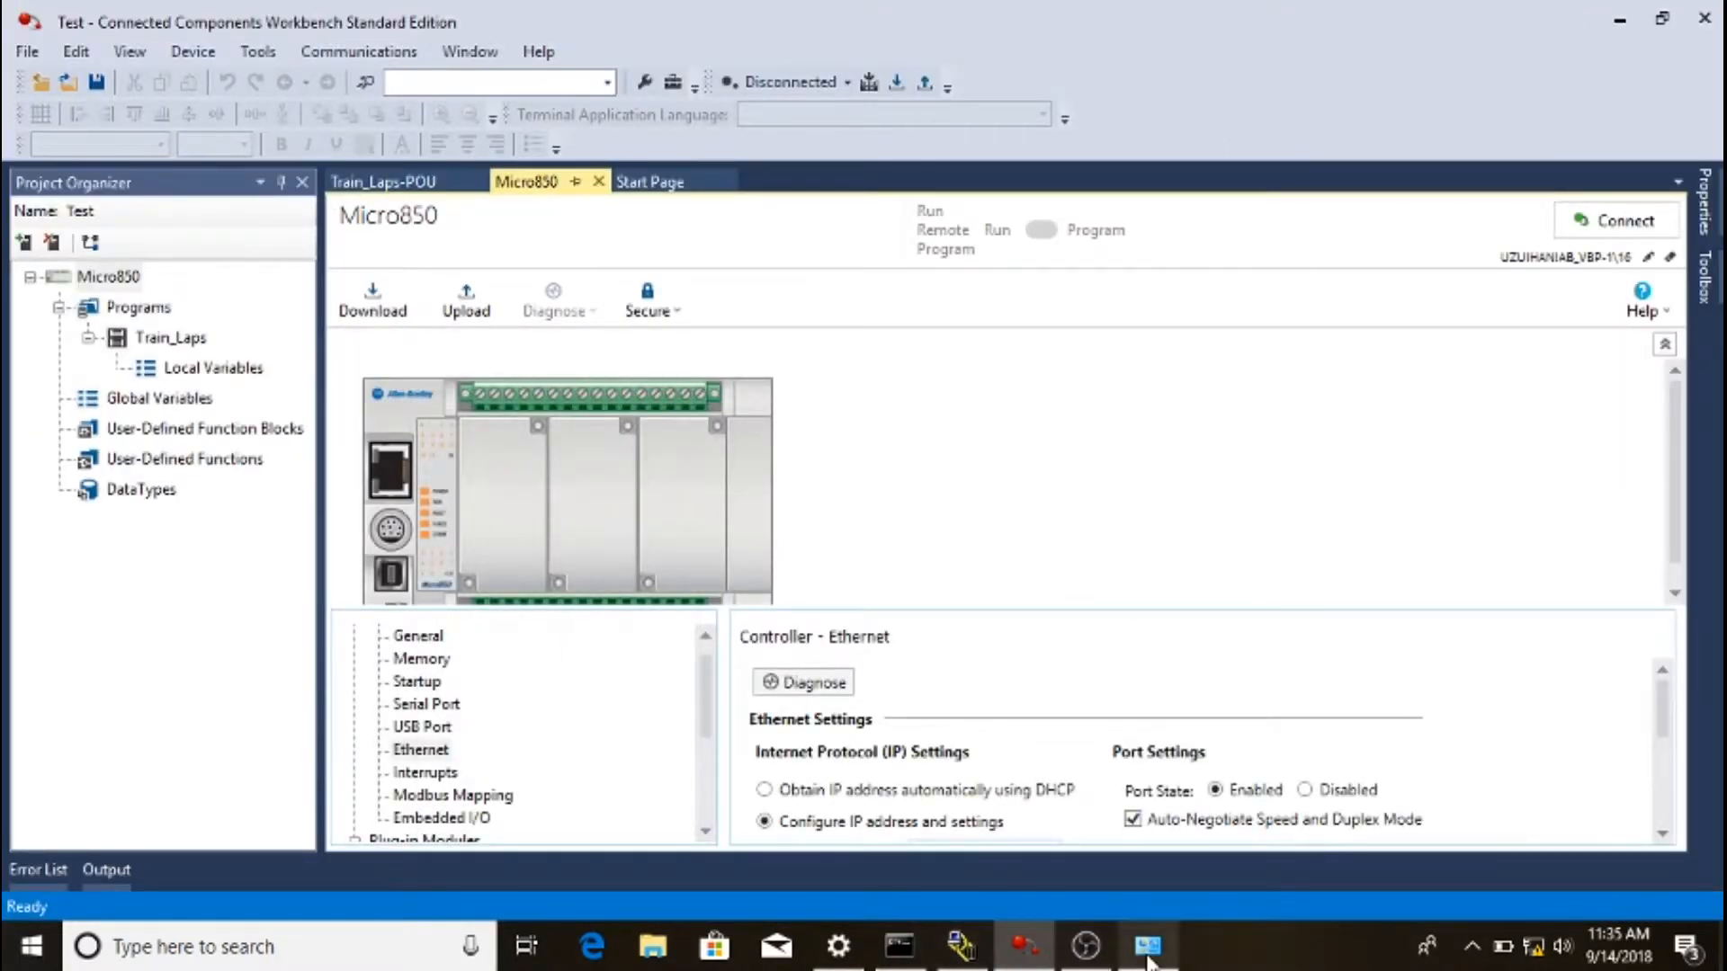
{"action": "left_click", "coordinate": [1149, 953]}
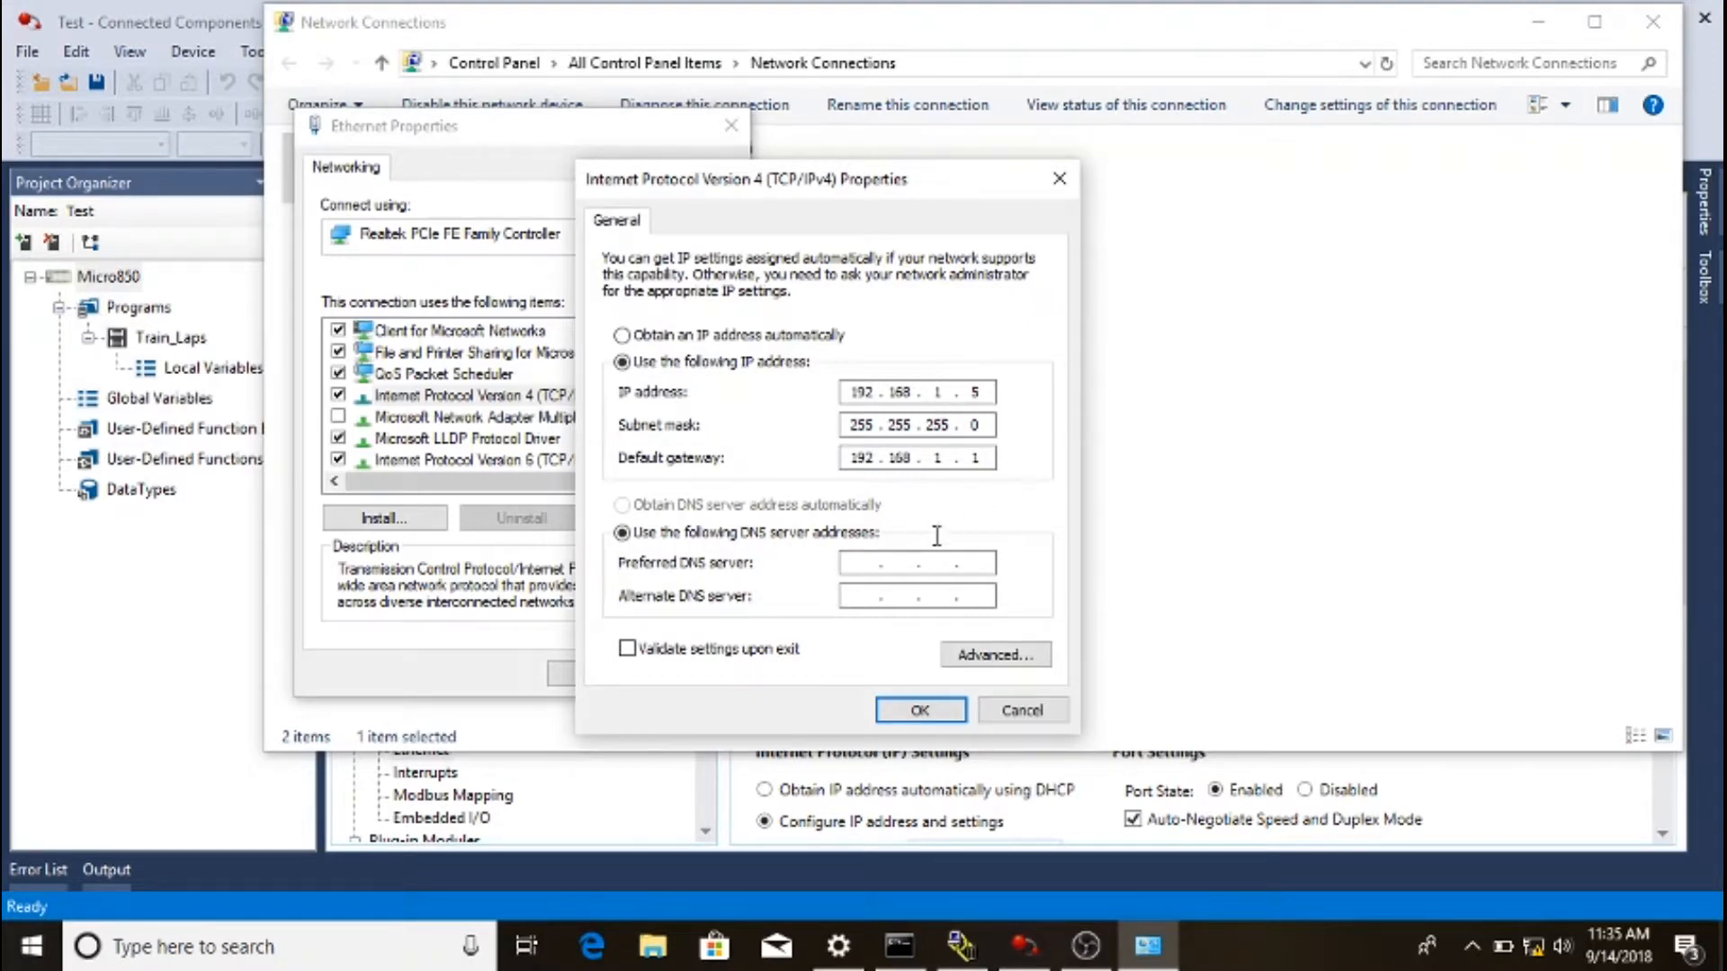
- Accept the IPv4 and Ethernet adapter properties without changes and minimize the Network Connections window
{"action": "left_click", "coordinate": [927, 717]}
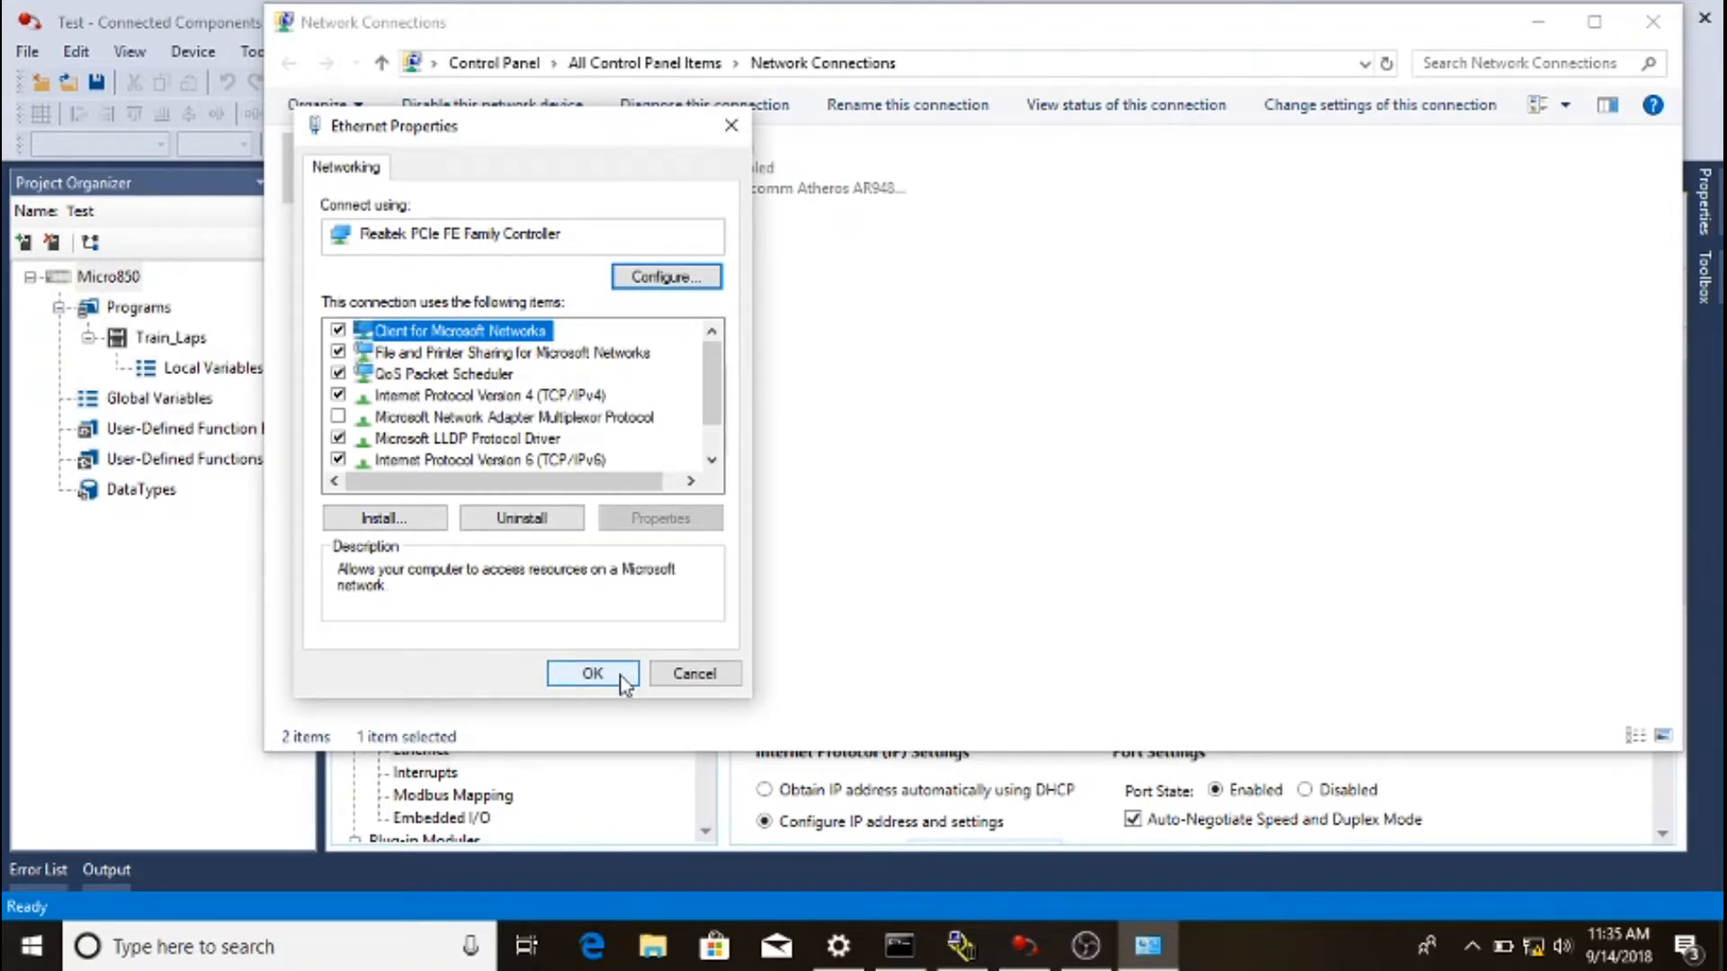
{"action": "left_click", "coordinate": [624, 688]}
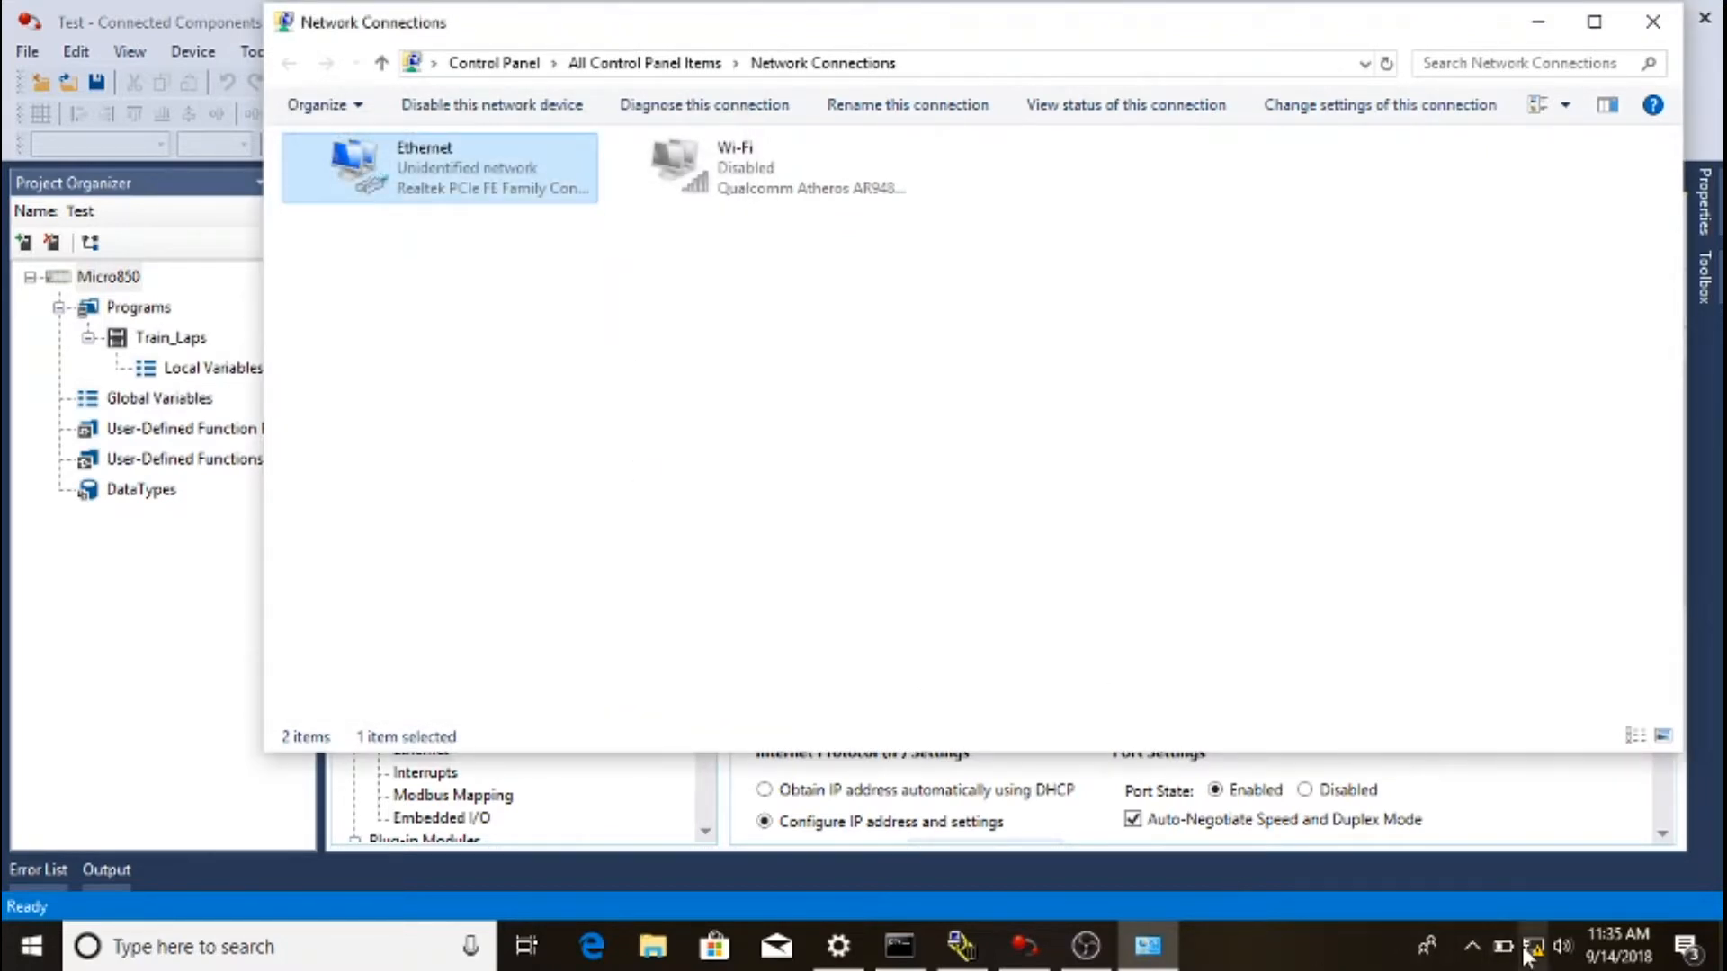
{"action": "mouse_move", "coordinate": [1527, 956]}
{"action": "left_click", "coordinate": [1537, 21]}
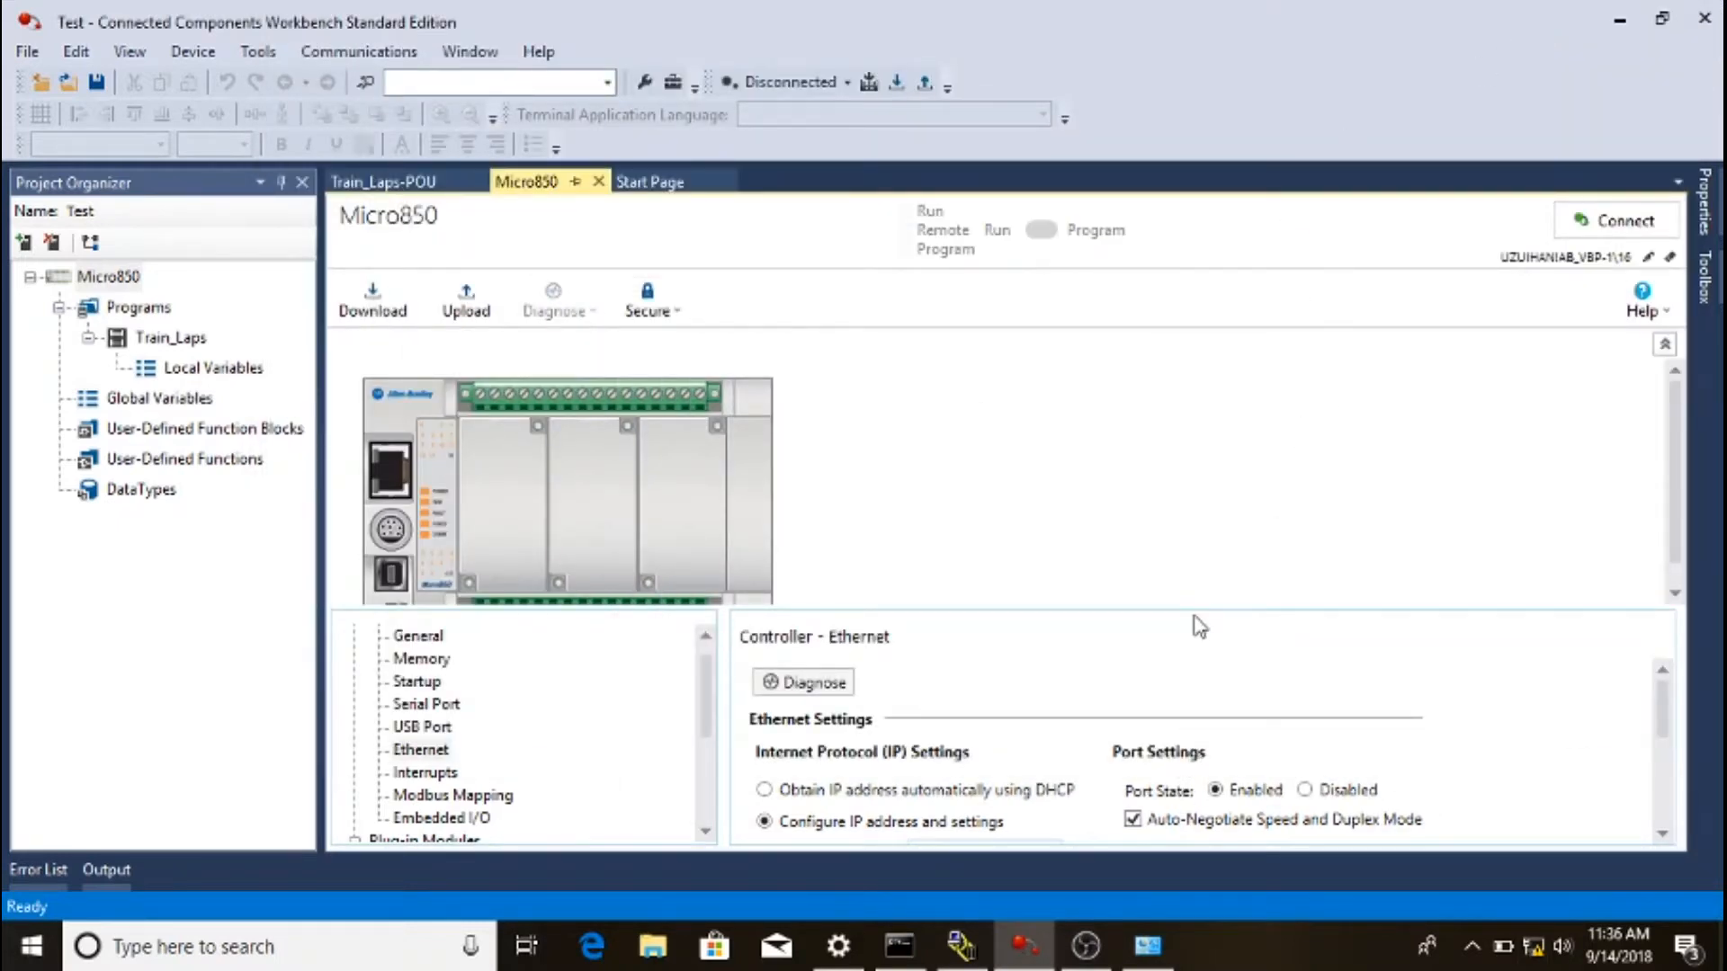
- Switch to RSLinx Classic and review the advanced browse settings of the AB_ETHIP-1 driver, closing its properties without changes
{"action": "left_click", "coordinate": [960, 944]}
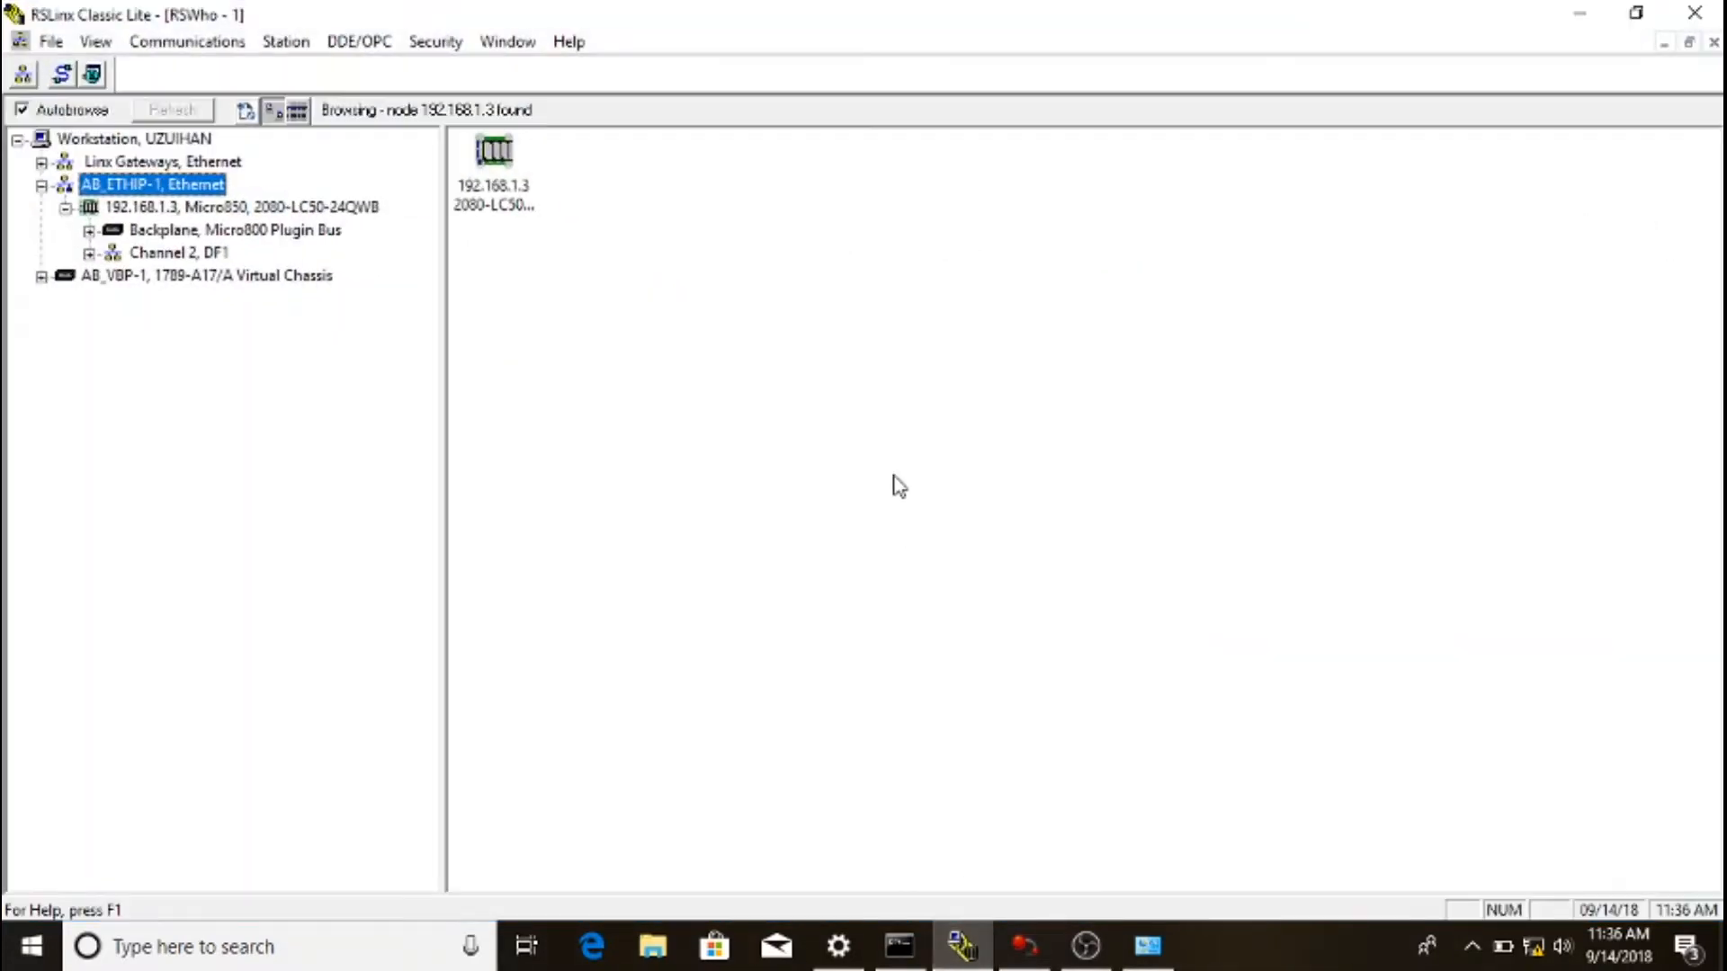
{"action": "left_click", "coordinate": [65, 207]}
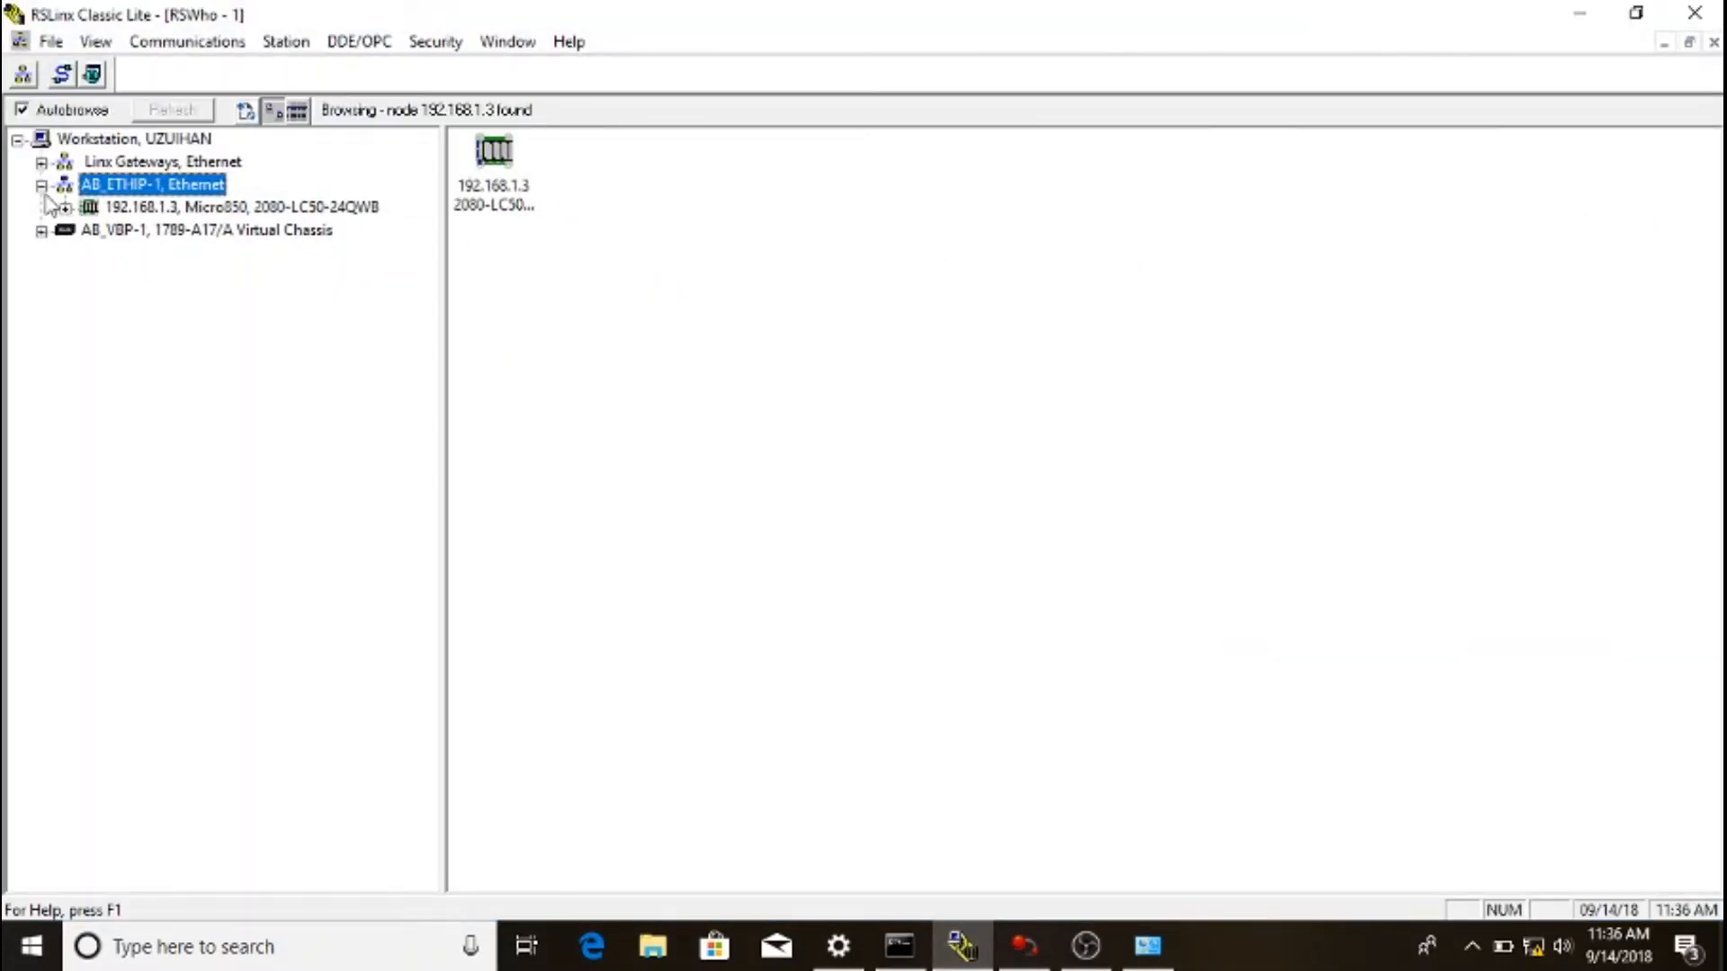
{"action": "left_click", "coordinate": [42, 186]}
{"action": "left_click", "coordinate": [42, 185]}
{"action": "right_click", "coordinate": [132, 192]}
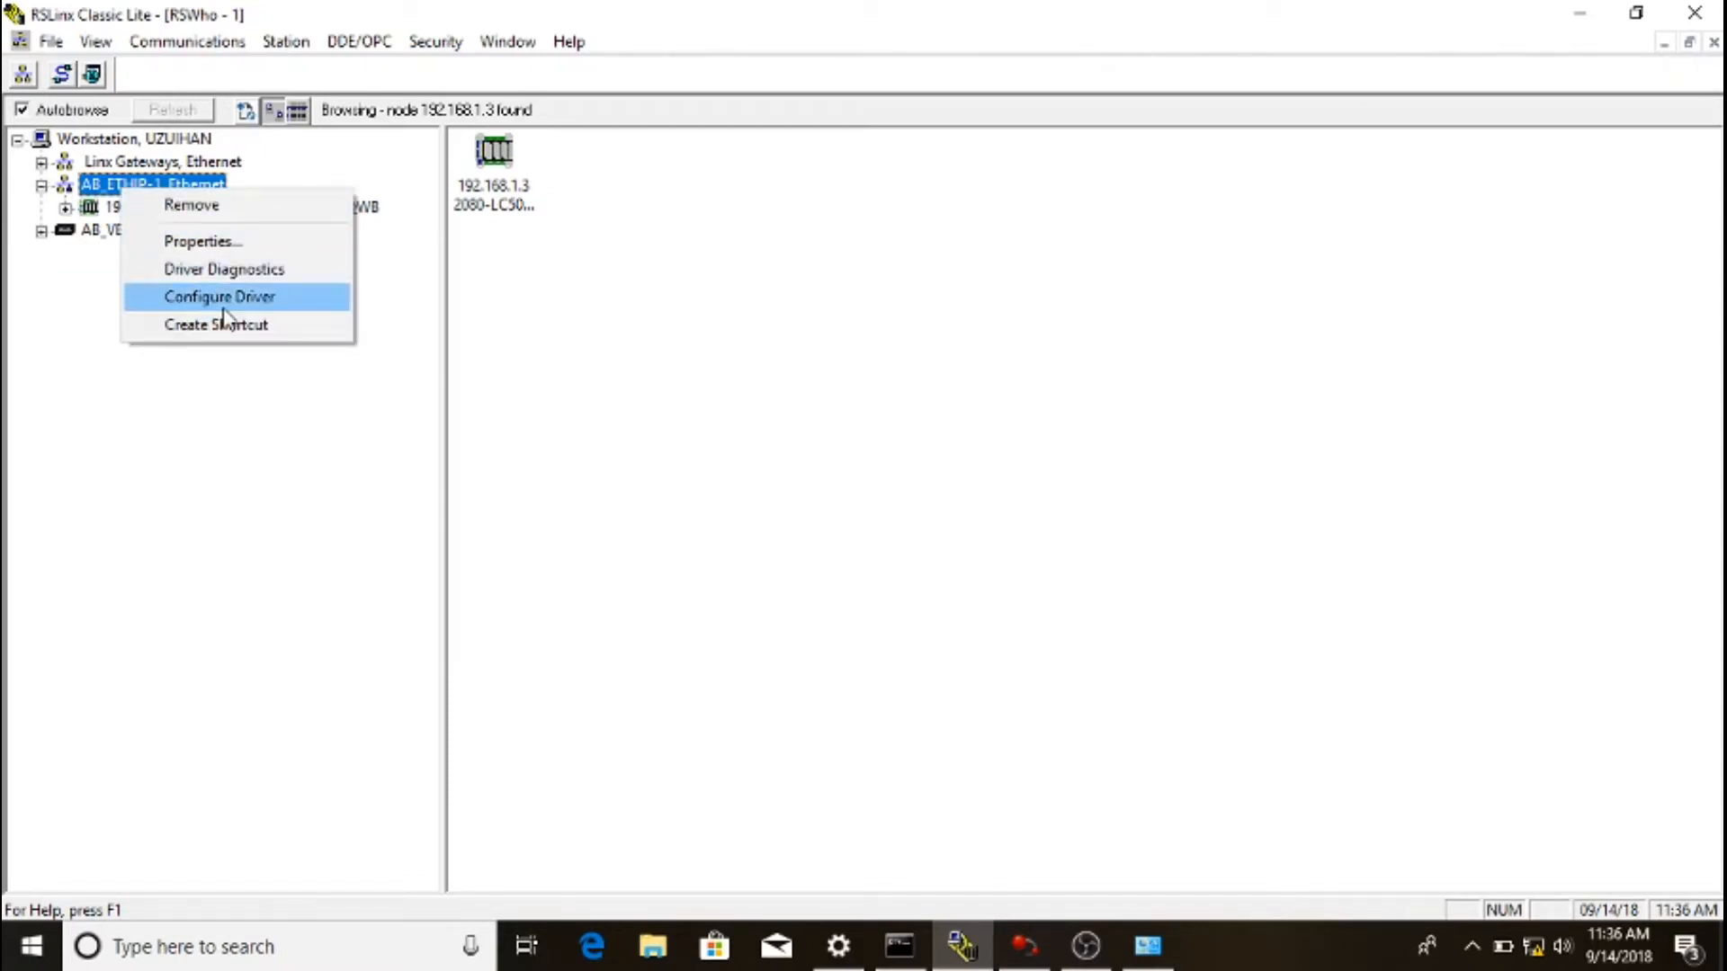
{"action": "left_click", "coordinate": [214, 243]}
{"action": "left_click", "coordinate": [798, 237]}
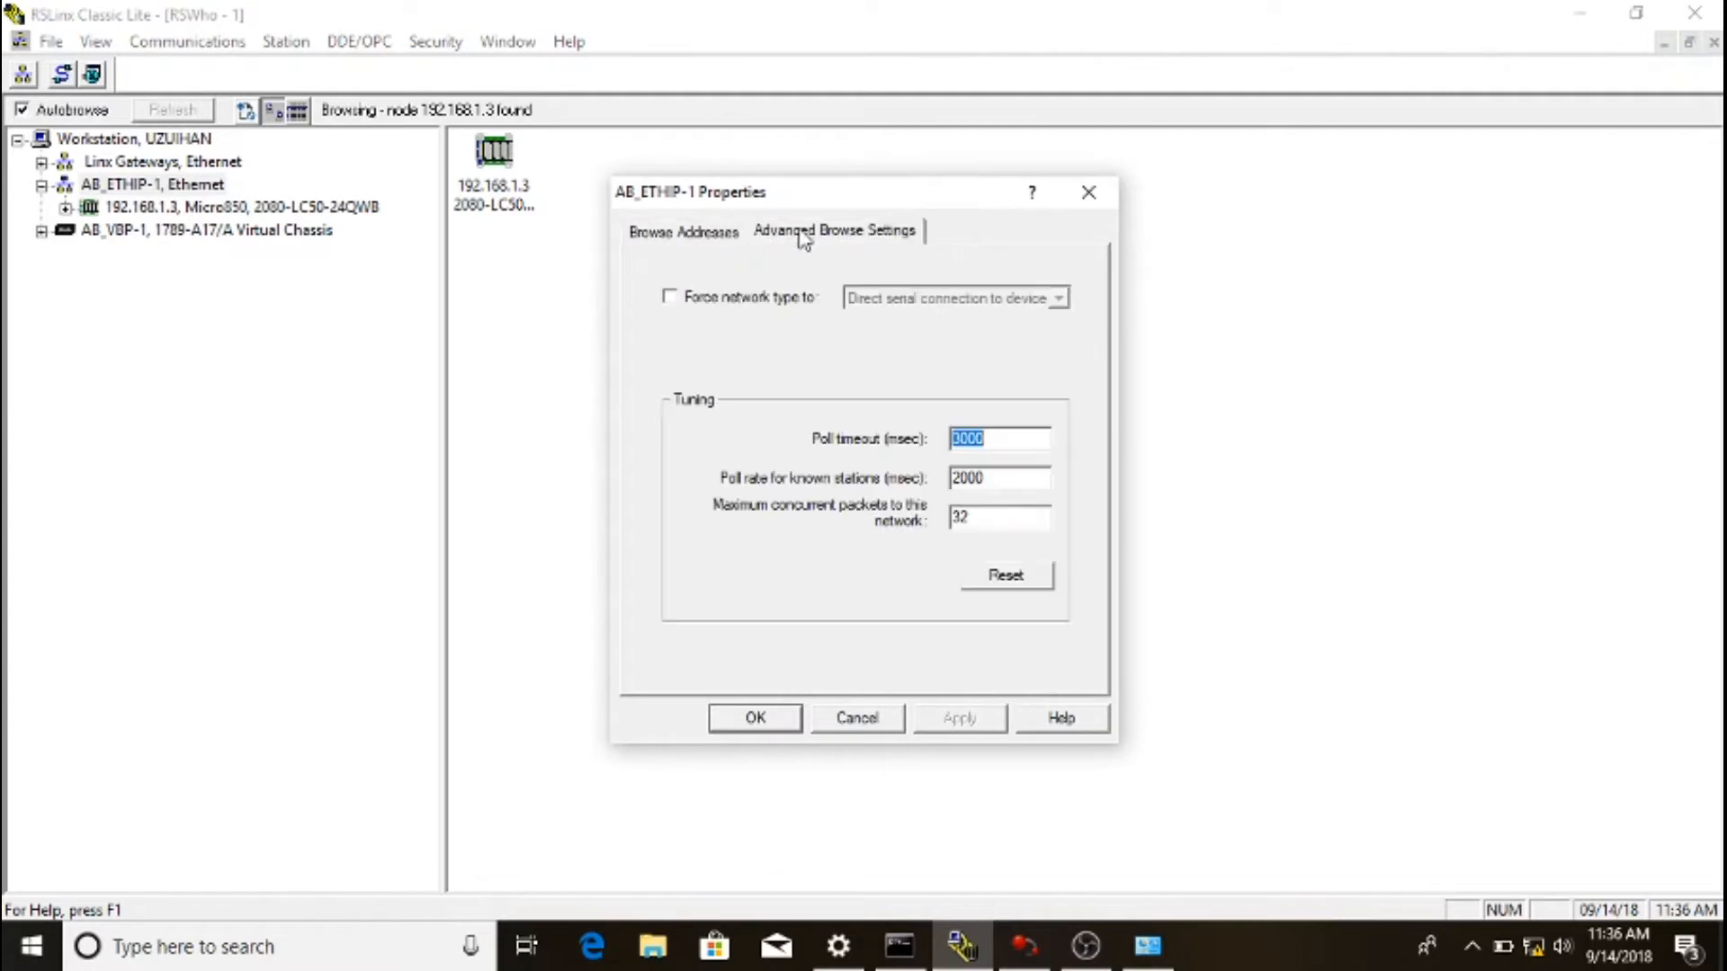
{"action": "left_click", "coordinate": [1083, 201]}
- View the device properties of the Micro850 at 192.168.1.3 and close them
{"action": "left_click", "coordinate": [169, 208]}
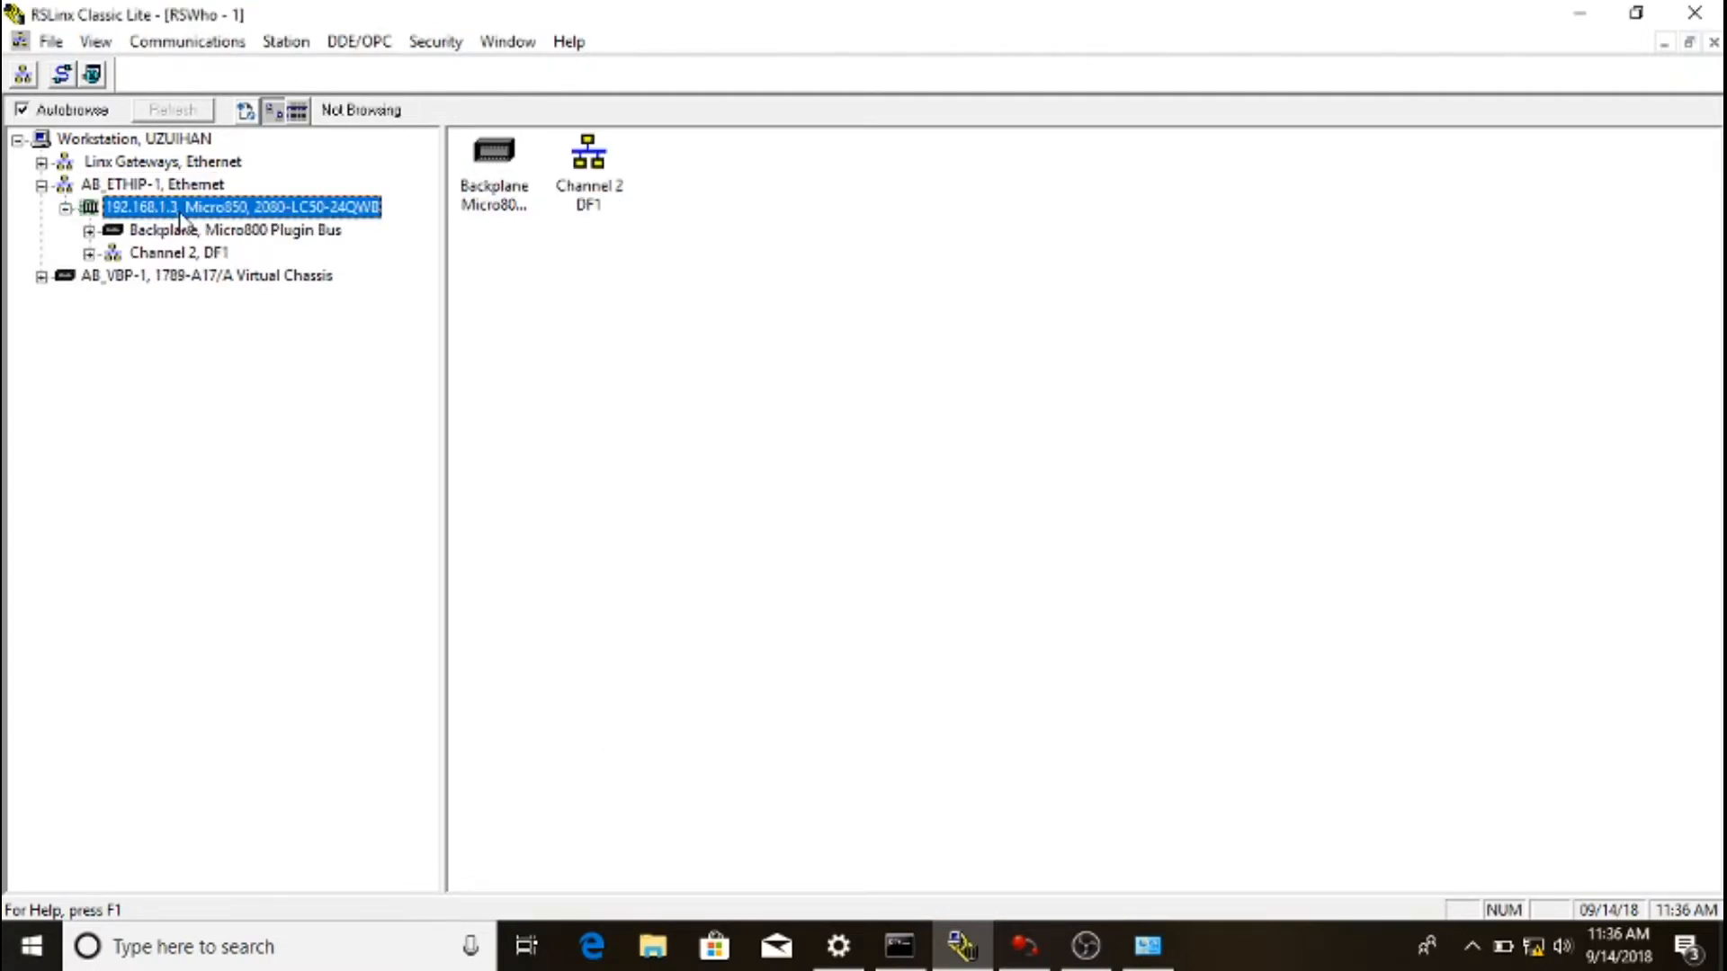
{"action": "right_click", "coordinate": [179, 212]}
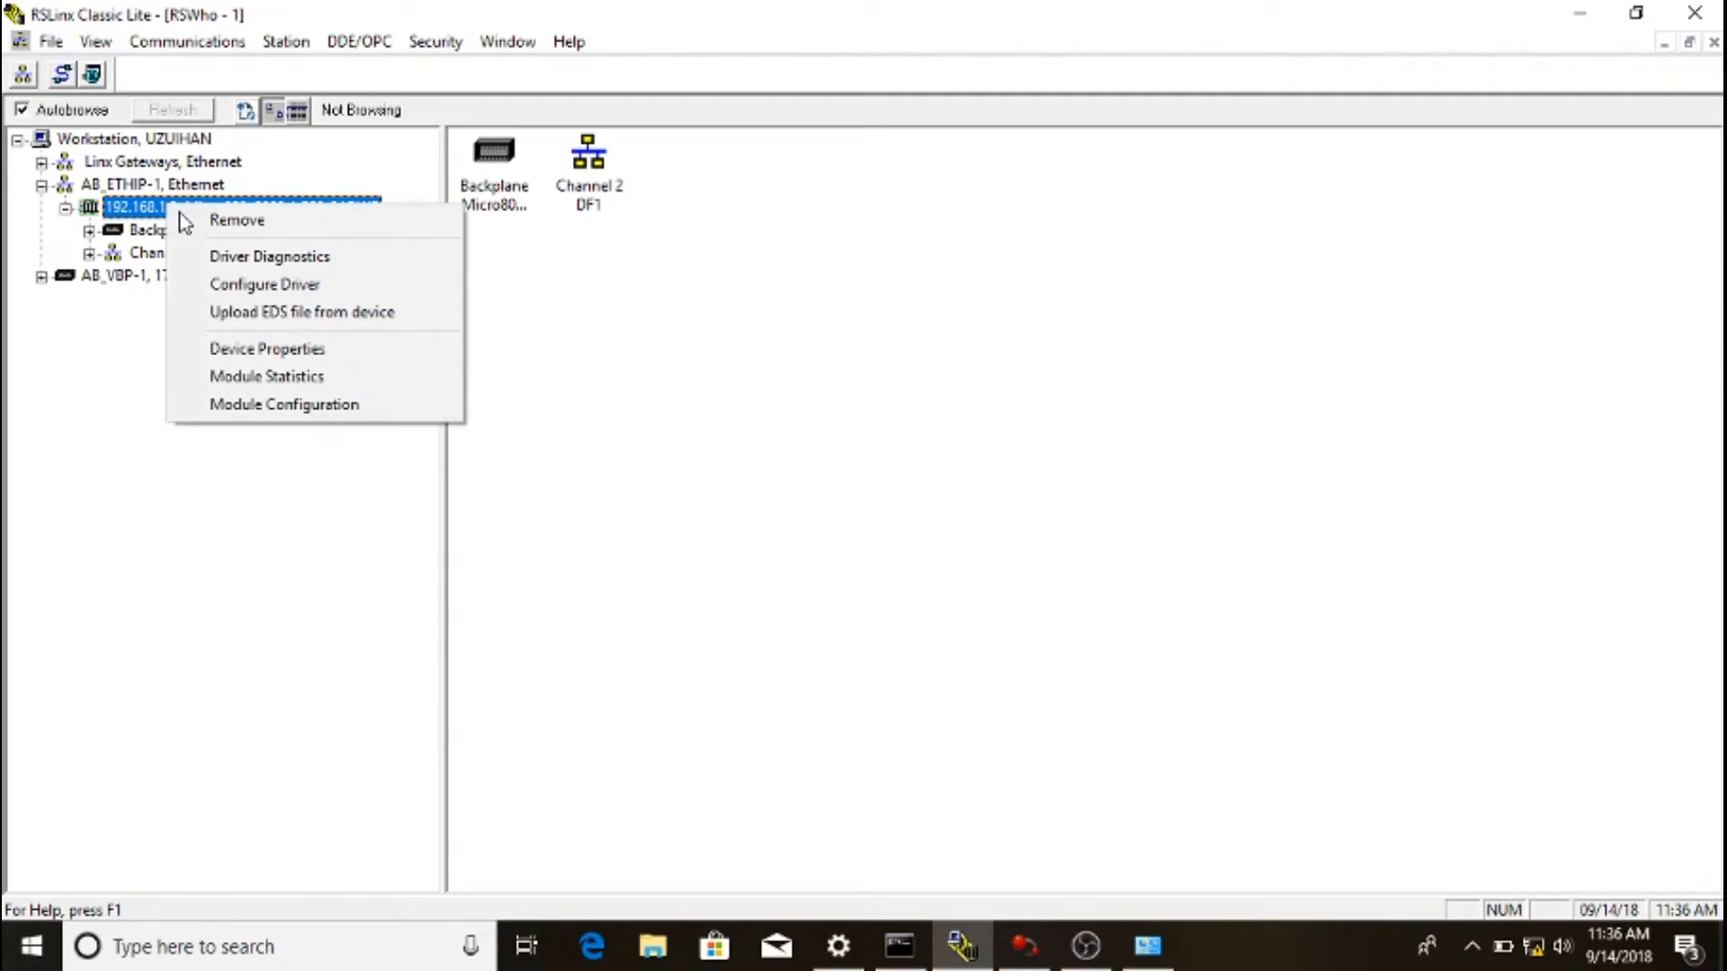
{"action": "left_click", "coordinate": [270, 353]}
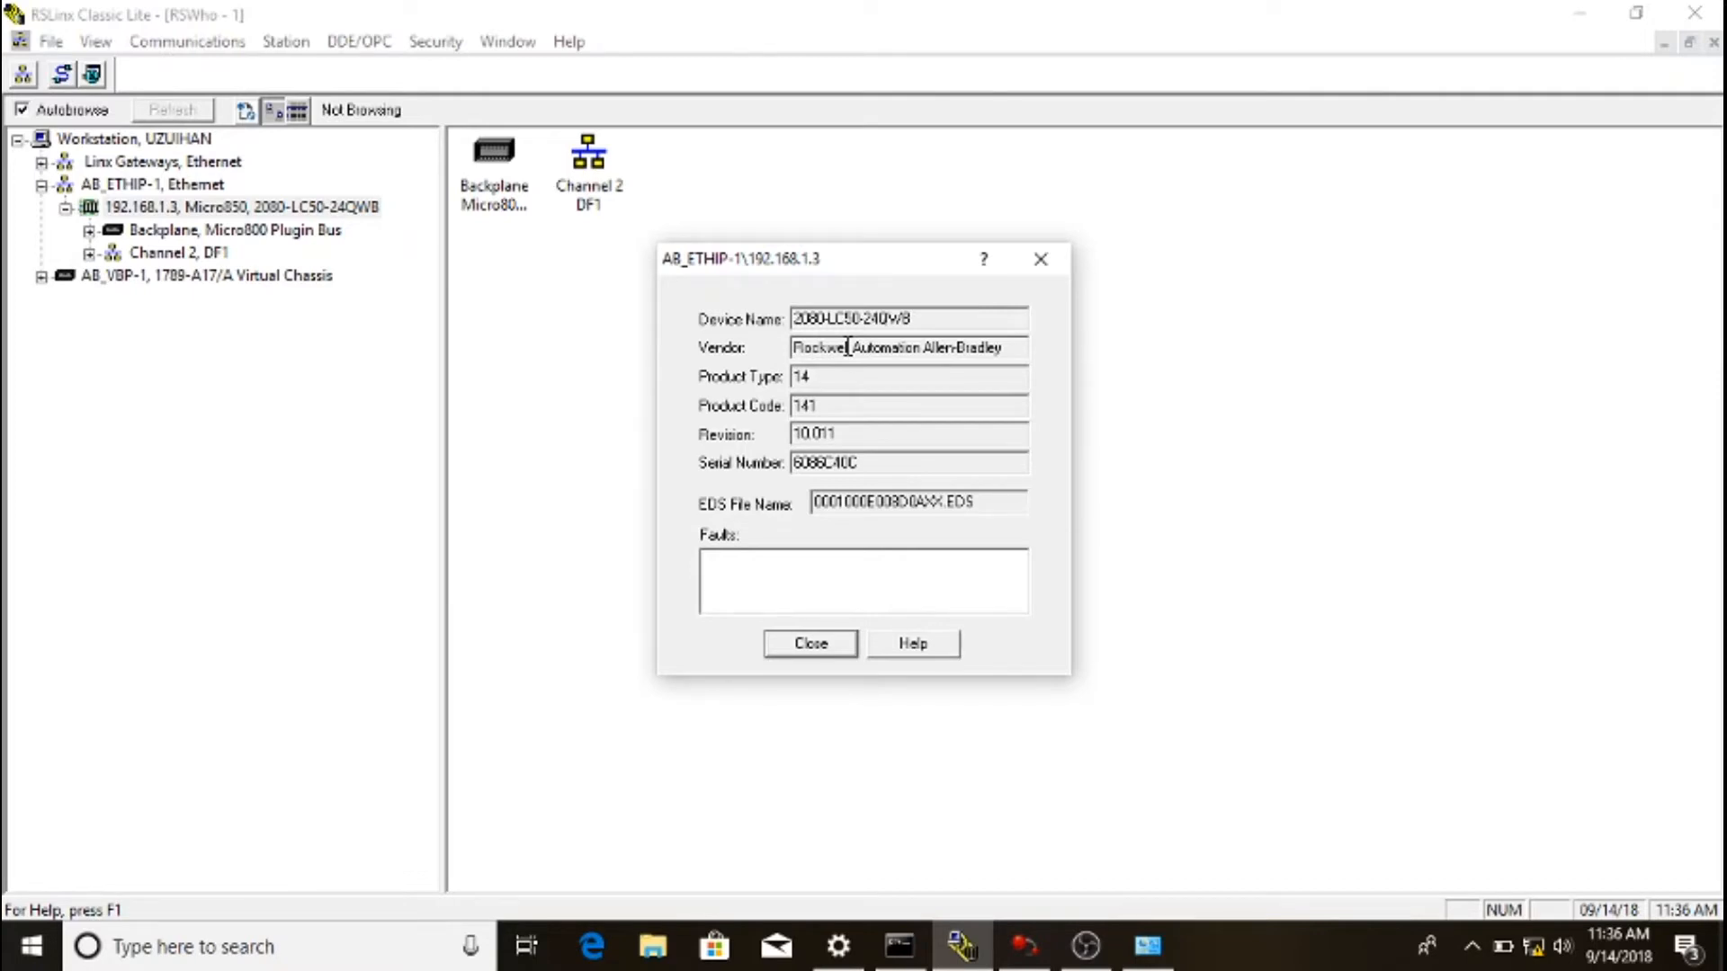
{"action": "left_click", "coordinate": [1041, 259]}
- Open the module statistics of the Micro850 at 192.168.1.3 and examine its connection manager and port diagnostics counters
{"action": "right_click", "coordinate": [316, 210]}
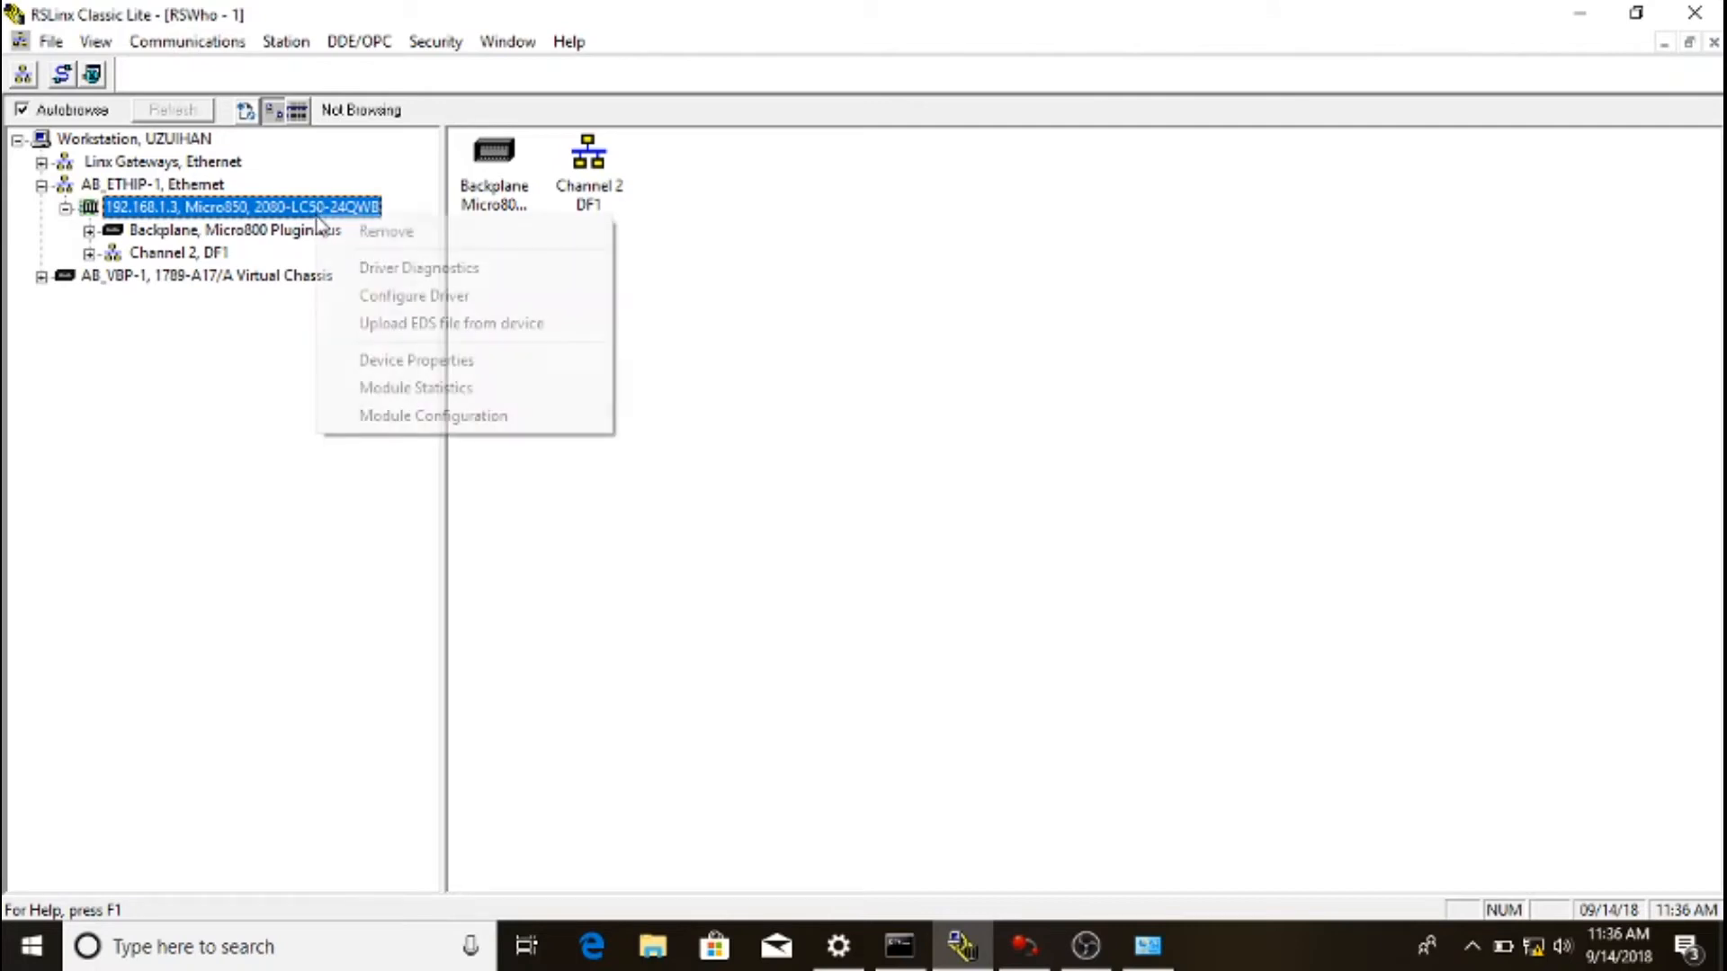
{"action": "left_click", "coordinate": [520, 396]}
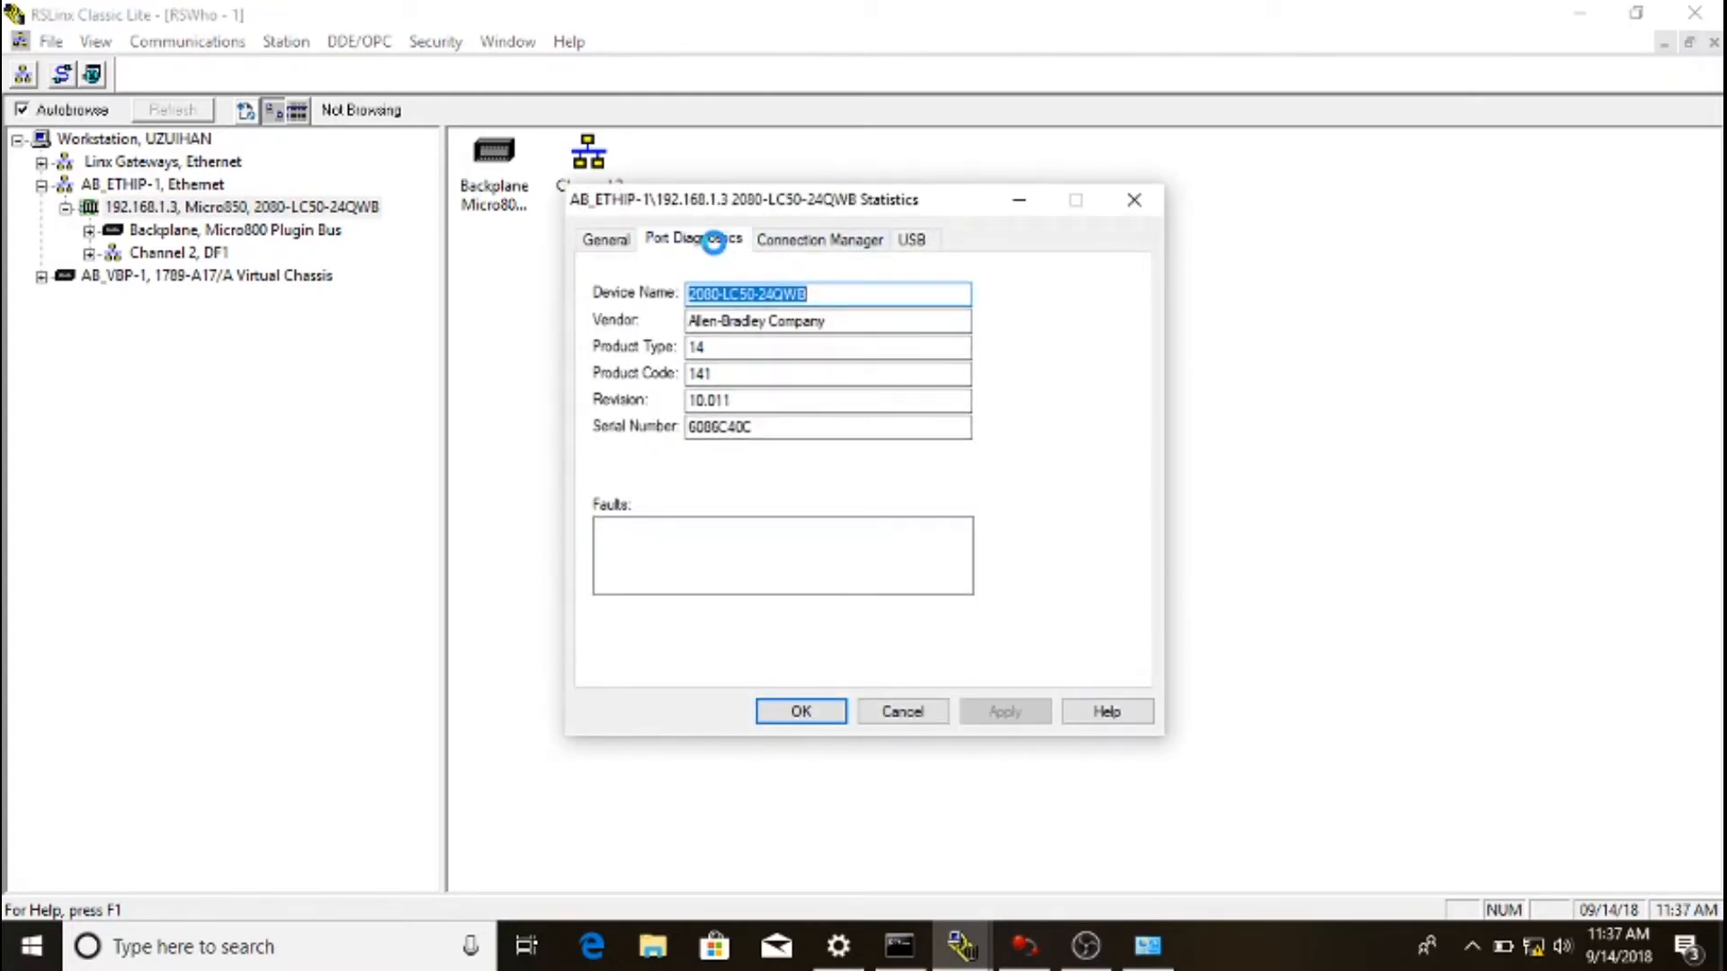
{"action": "left_click", "coordinate": [712, 240]}
{"action": "left_click", "coordinate": [792, 243]}
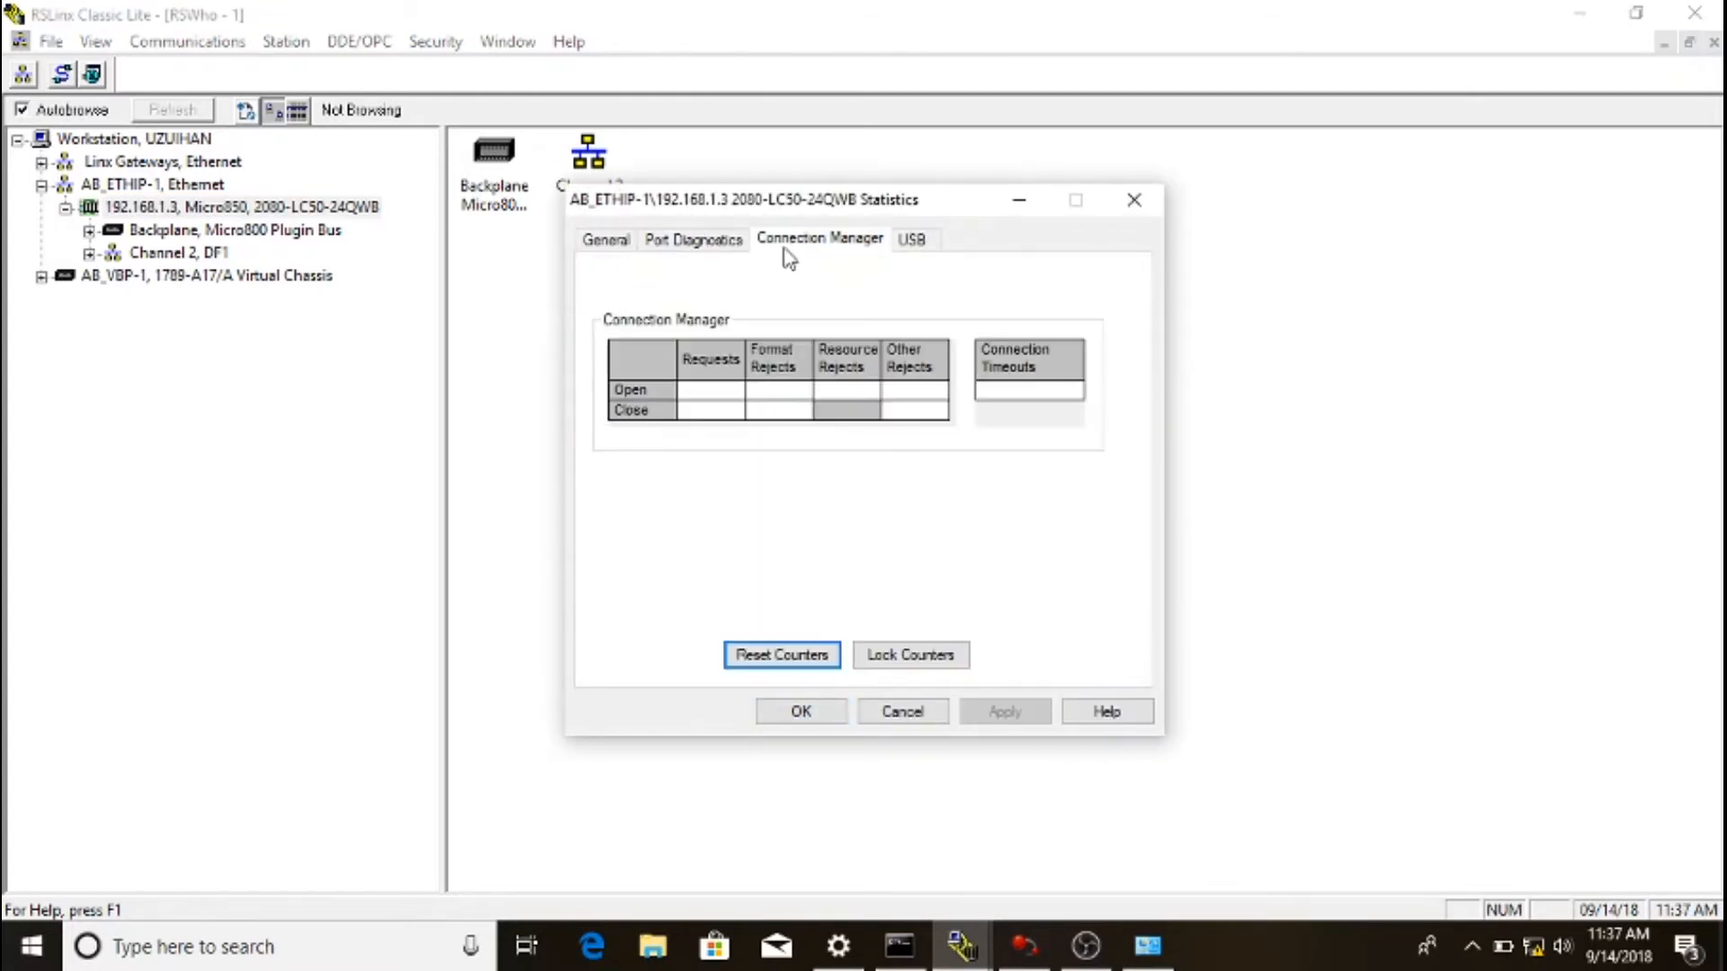
{"action": "left_click", "coordinate": [712, 243]}
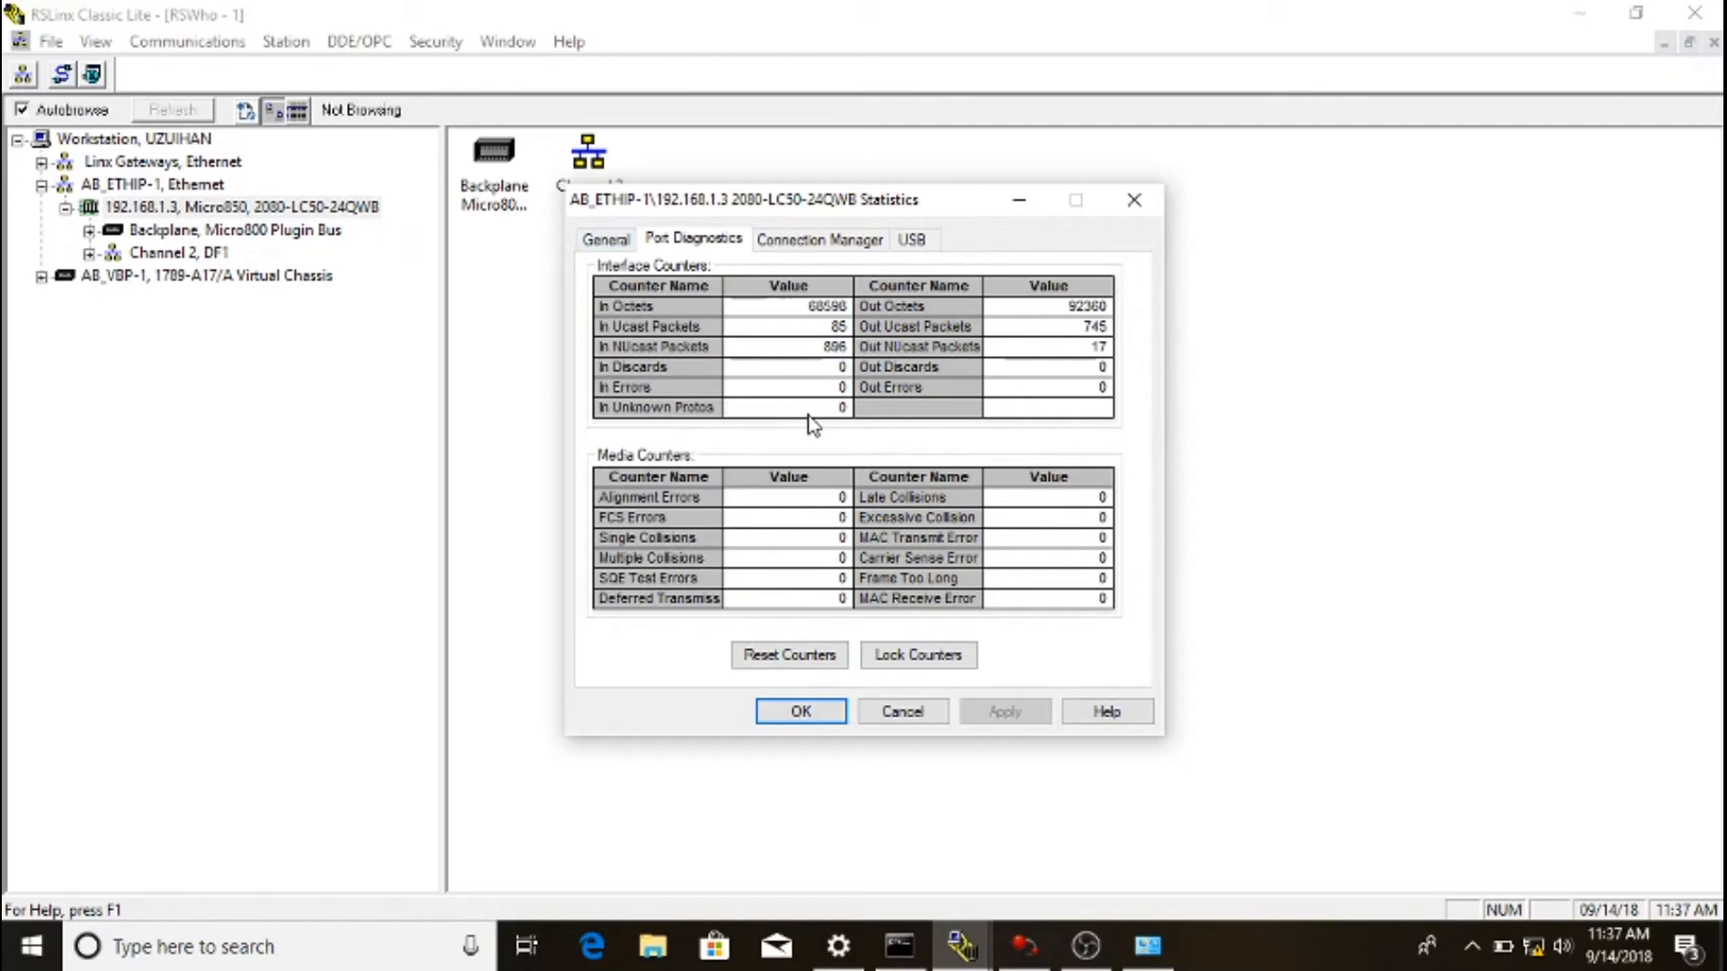